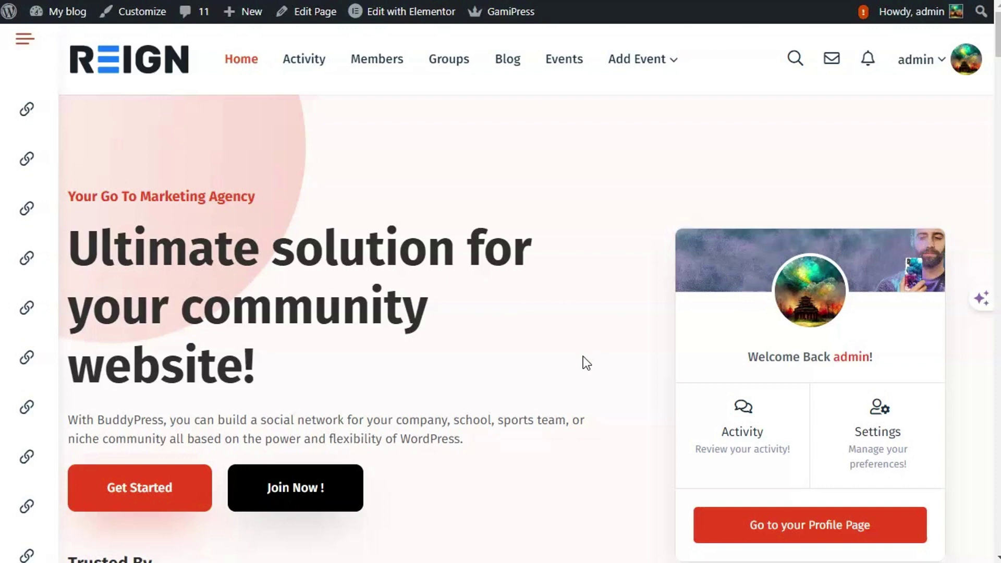
Look over the community site's home page and the GamiPress dashboard with its plugin sections.
left_click_drag(78, 65, 90, 82)
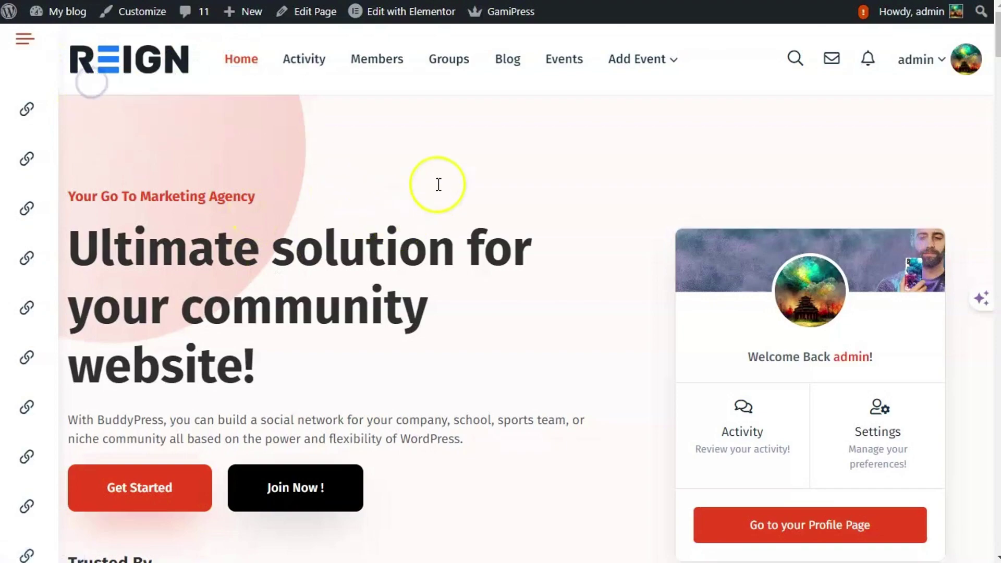
scroll(439, 184, "down", 6)
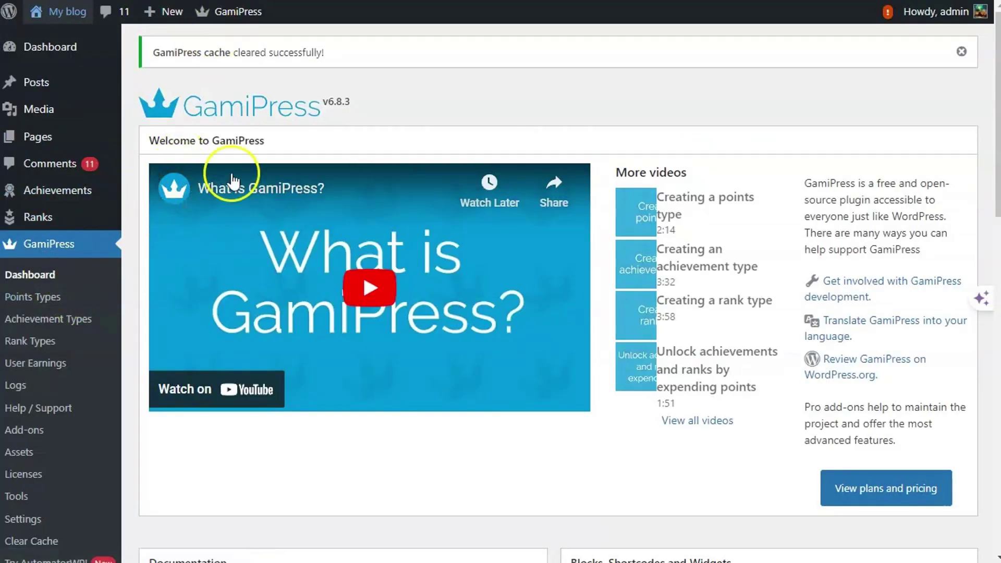
scroll(313, 157, "down", 2)
scroll(50, 418, "up", 2)
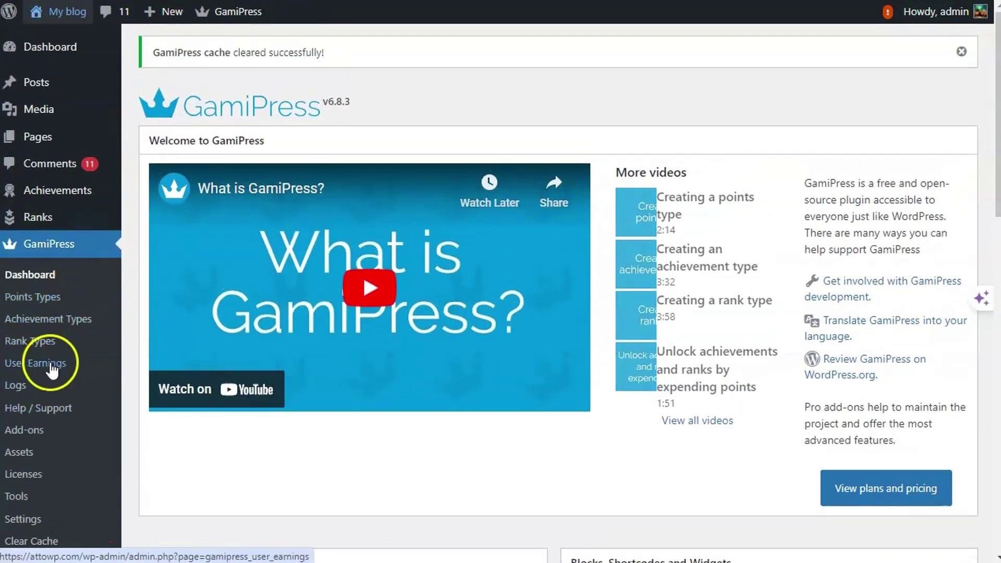
scroll(49, 371, "down", 3)
left_click(40, 364)
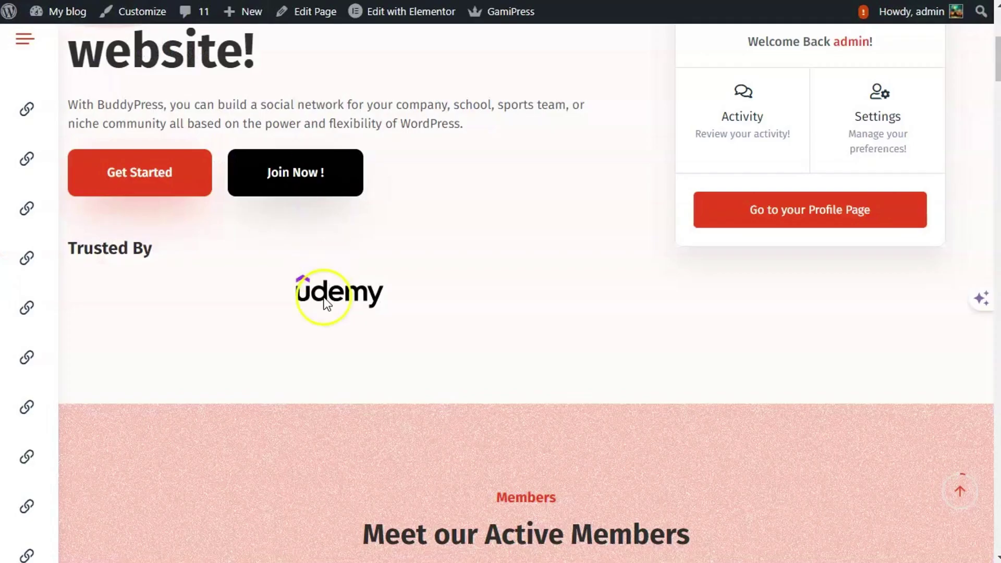
scroll(313, 291, "down", 10)
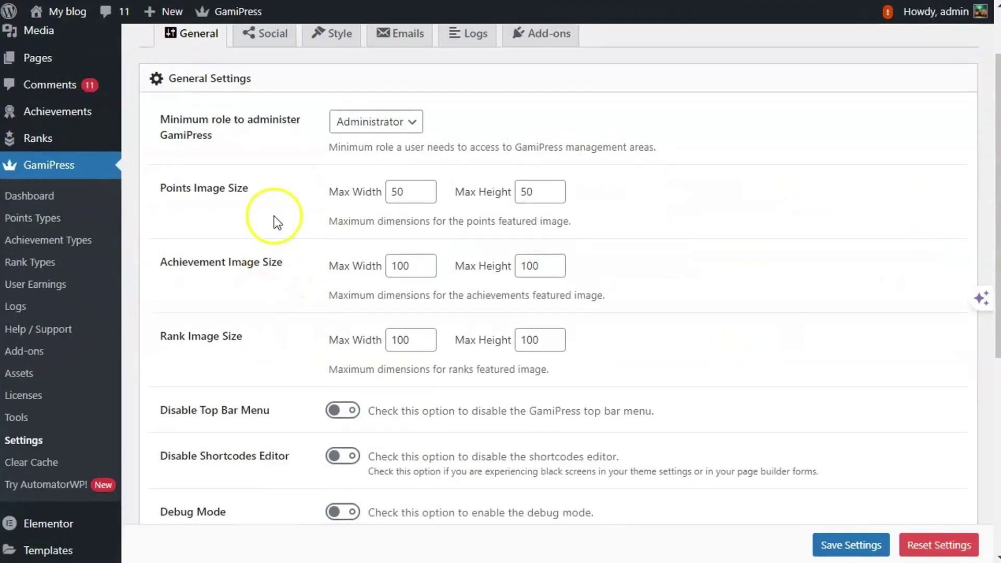
Examine the role choices for the minimum role to administer GamiPress in the general settings.
scroll(274, 216, "up", 4)
left_click(961, 100)
scroll(335, 302, "down", 2)
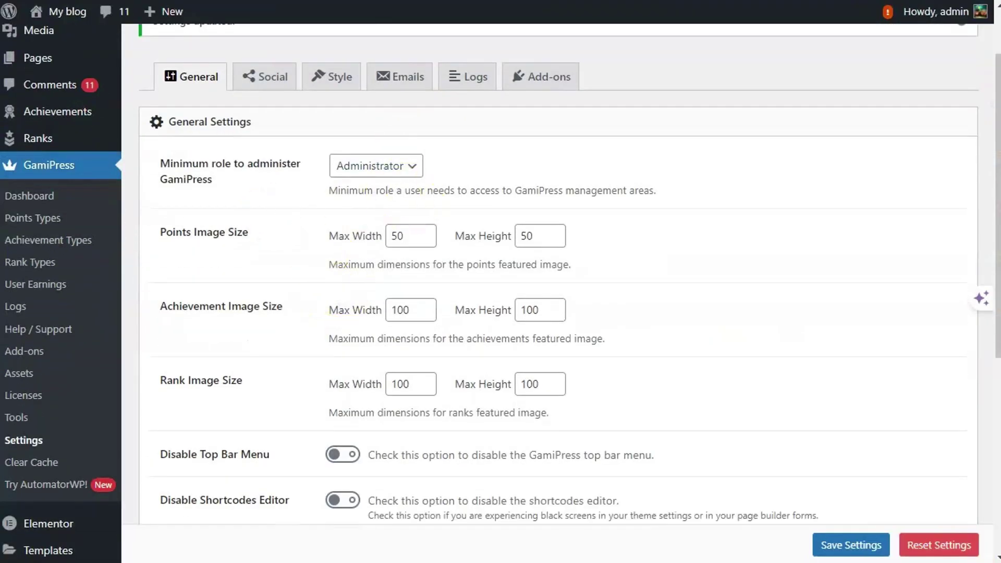
left_click(249, 194)
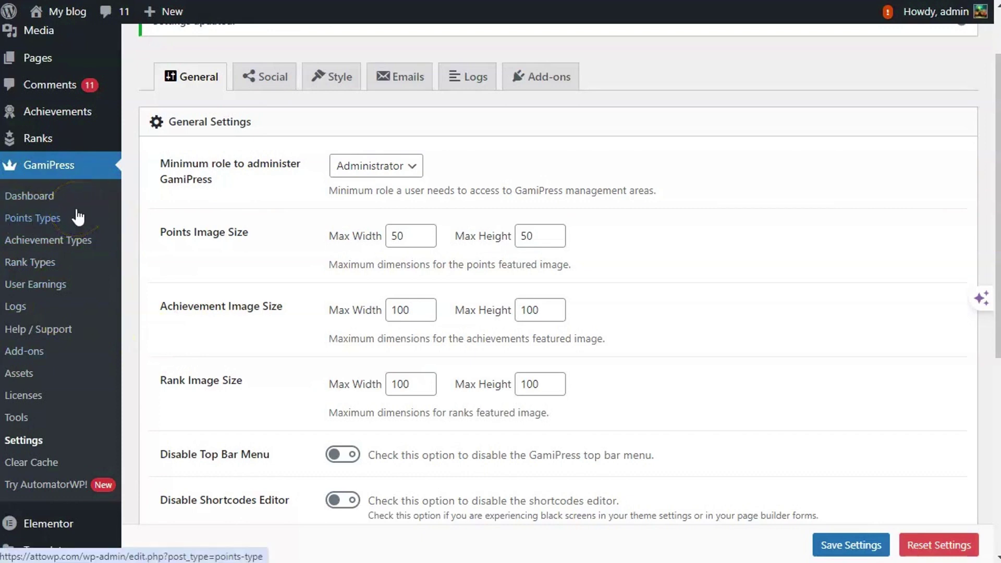
left_click(374, 166)
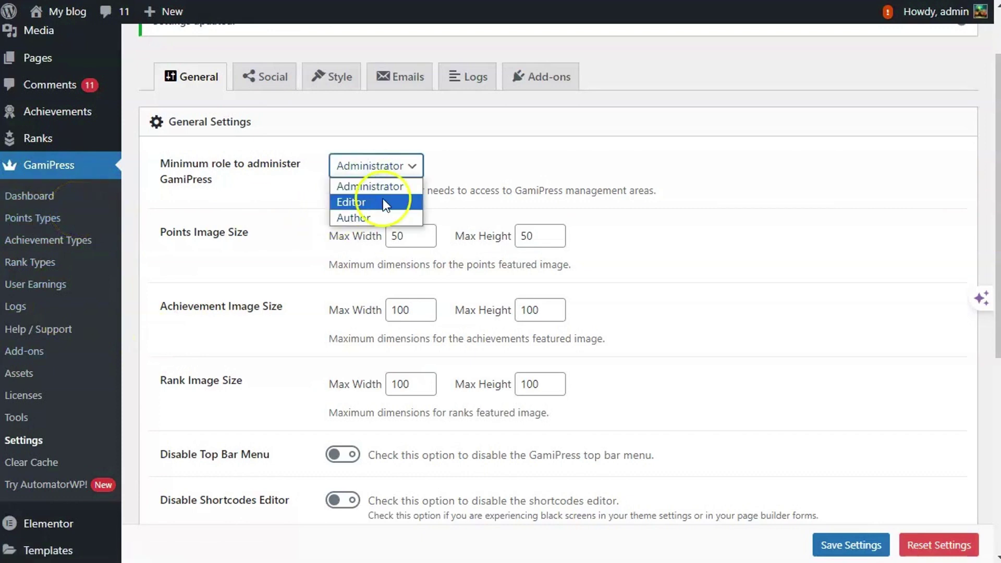
left_click(253, 198)
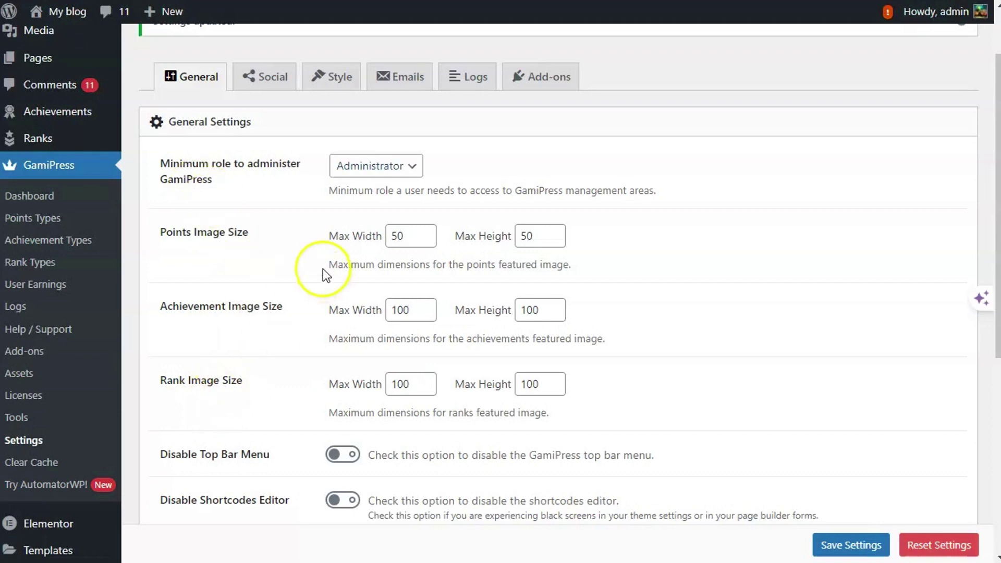
Review the general options for image sizes, top bar menu, shortcodes editor, debug mode and automatic updates.
scroll(283, 263, "down", 2)
scroll(283, 263, "down", 1)
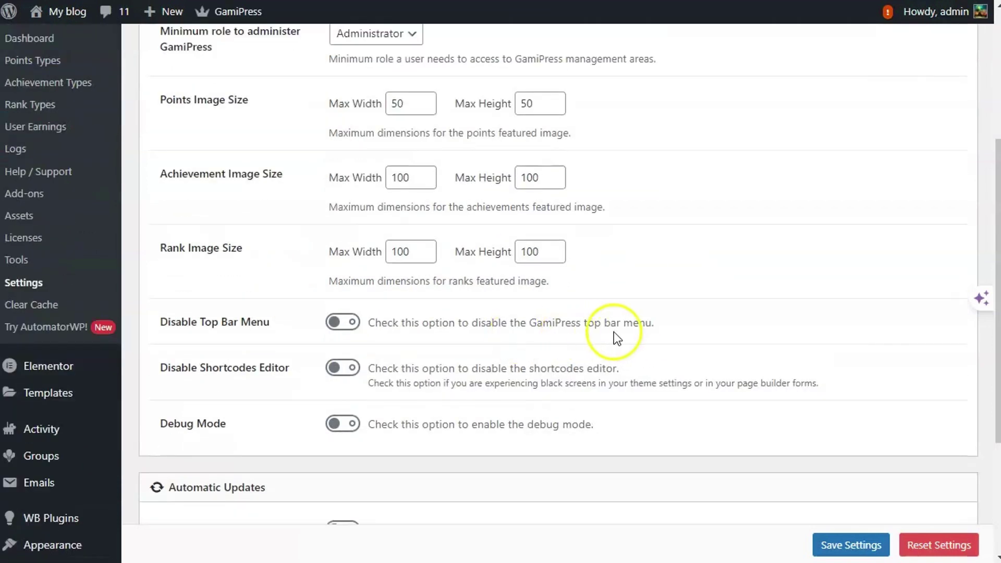
mouse_move(241, 17)
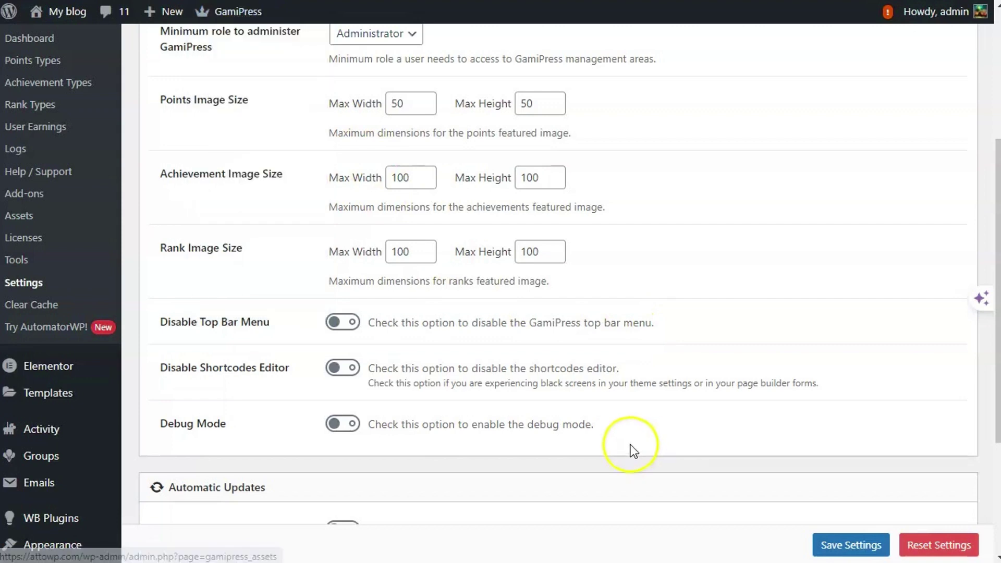
scroll(384, 391, "down", 2)
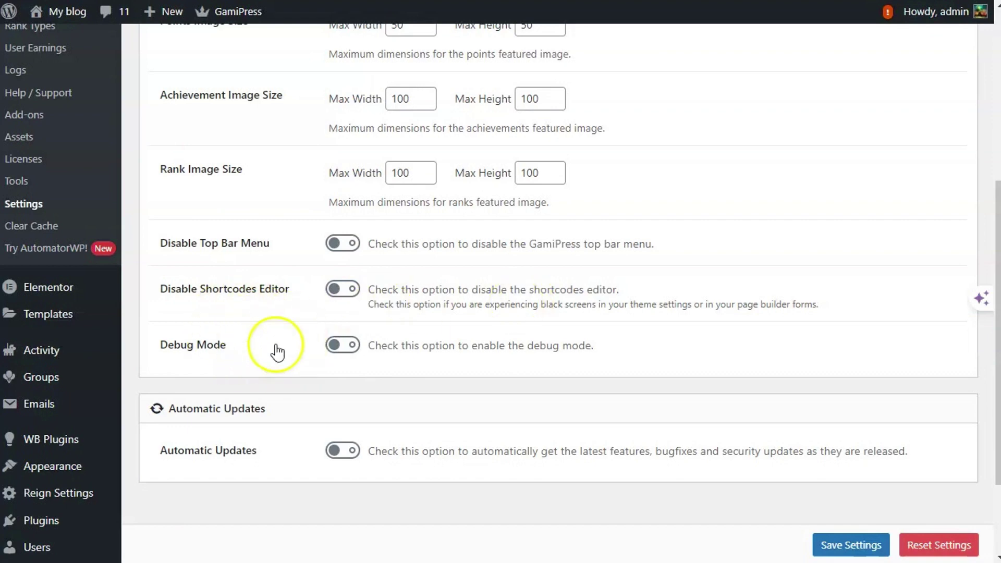
scroll(215, 373, "up", 7)
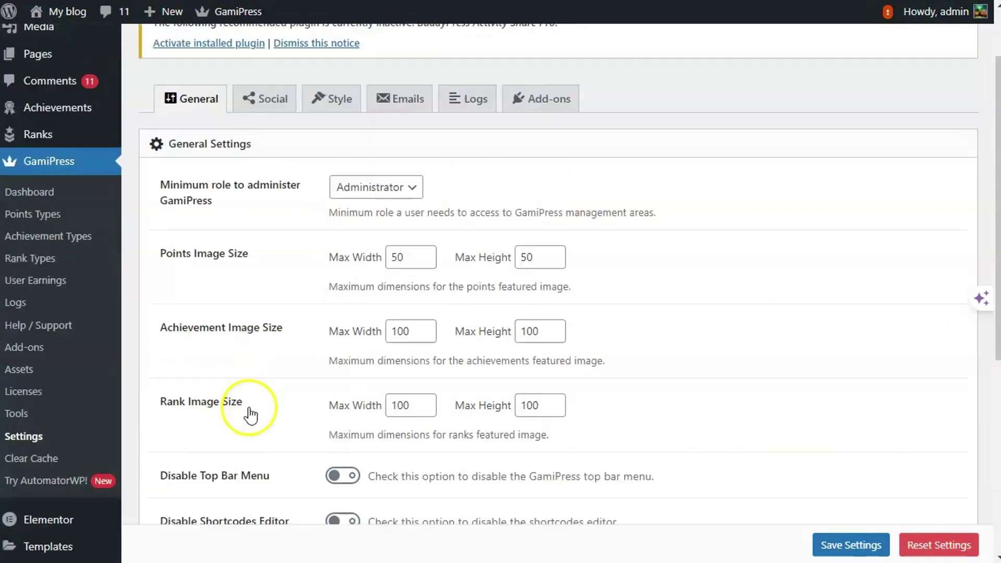
Review the GamiPress social settings for sharing, networks, button style and Twitter texts.
left_click(253, 183)
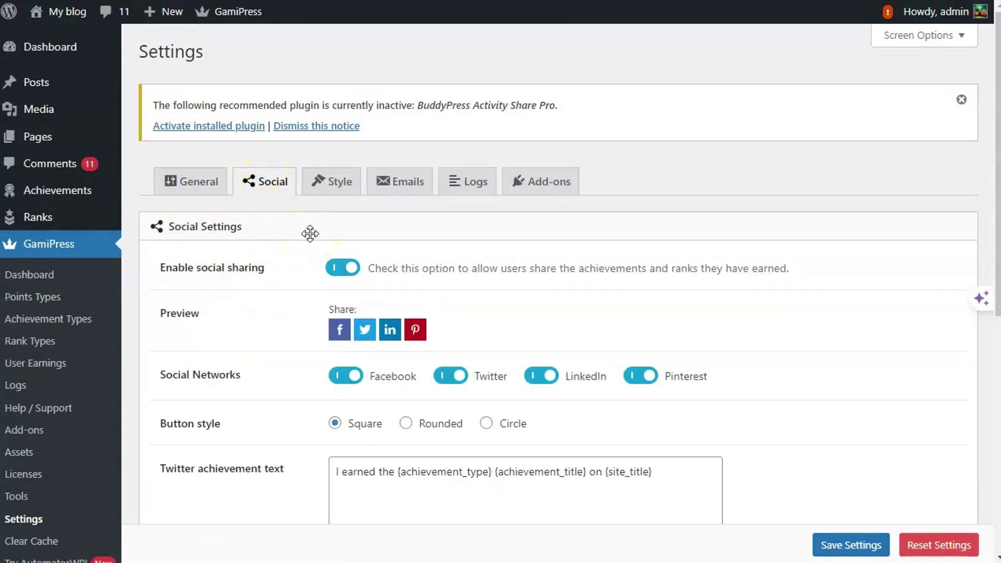
scroll(311, 235, "down", 2)
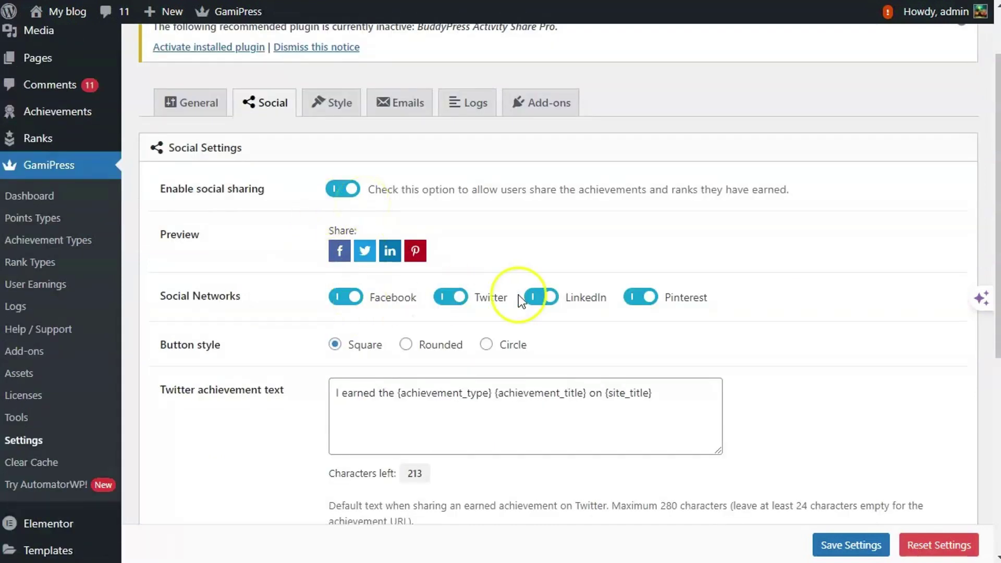
scroll(789, 323, "down", 3)
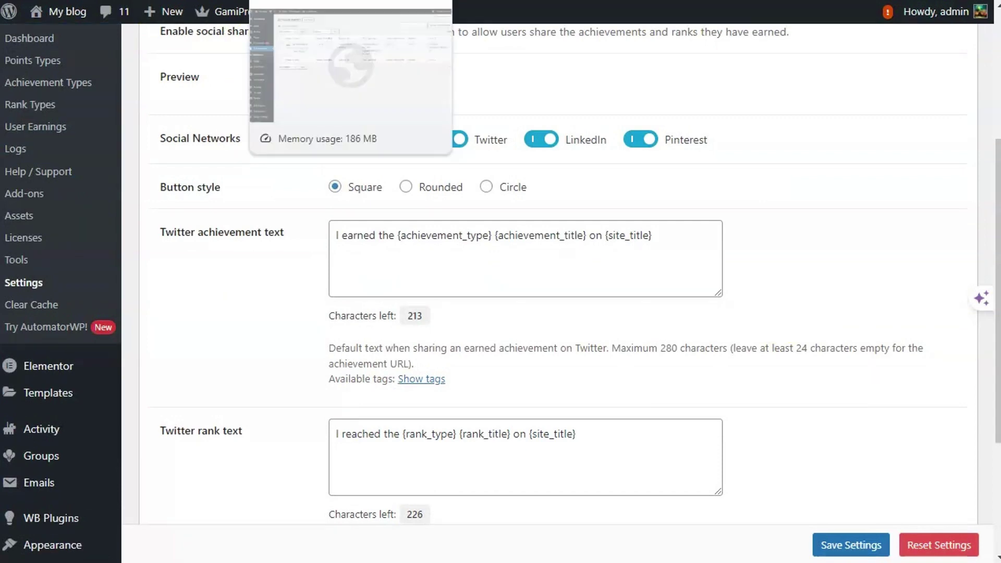
Check the social share buttons on the site's Achievements page and return to the GamiPress settings.
left_click(292, 1)
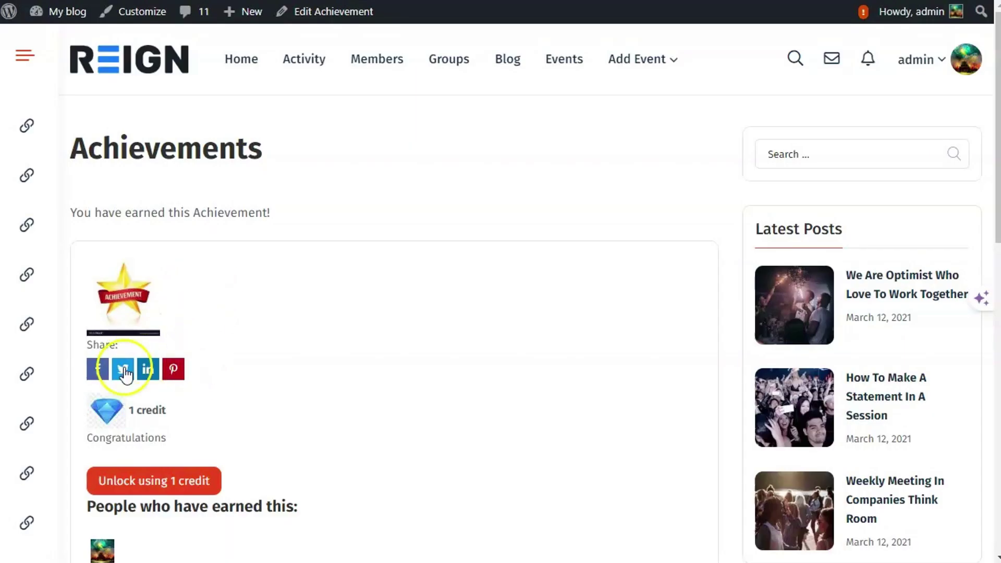
scroll(134, 384, "down", 3)
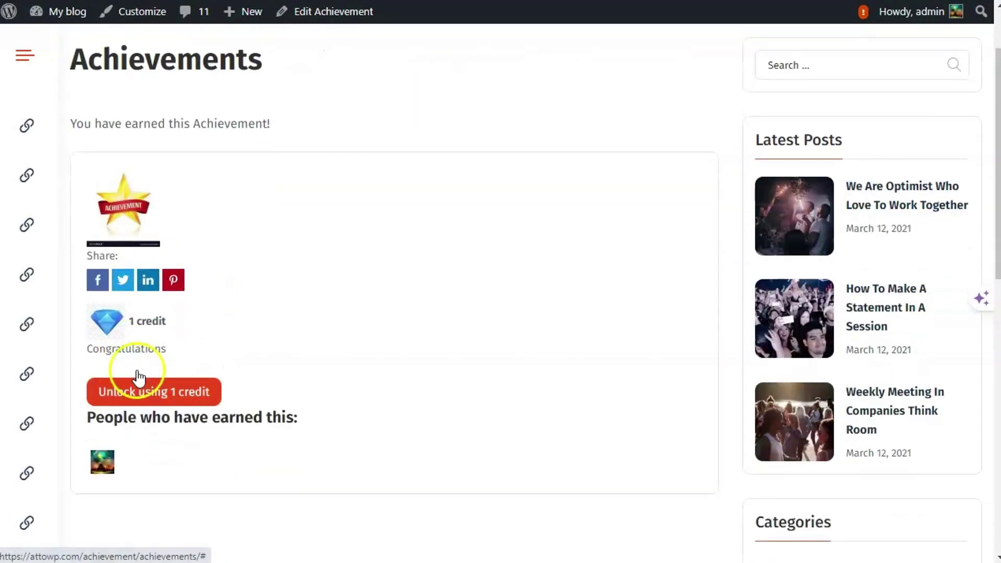
scroll(185, 331, "up", 3)
key("alt+Left")
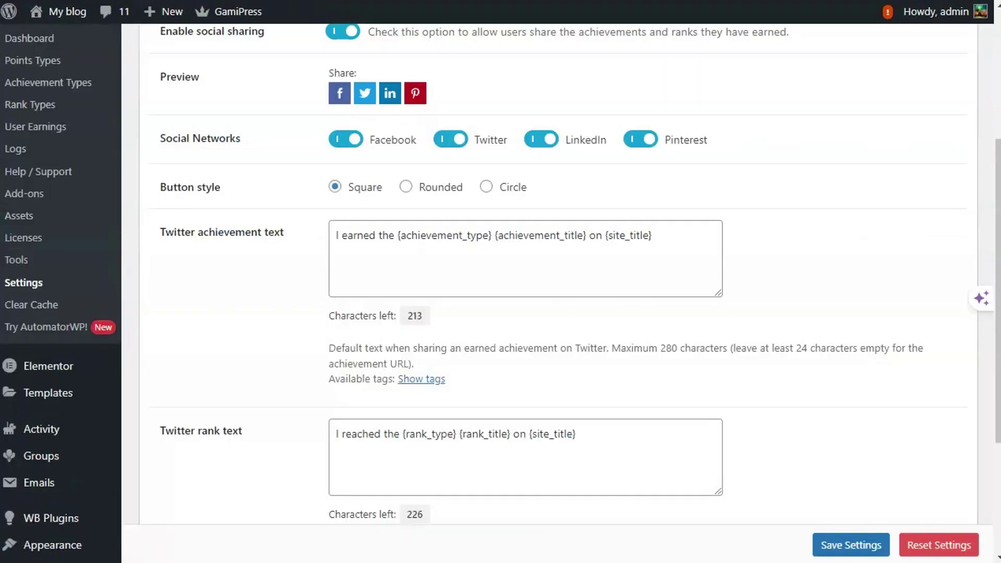
Review the frontend CSS and Javascript style options and the choices for the email template.
scroll(302, 313, "up", 5)
left_click(345, 192)
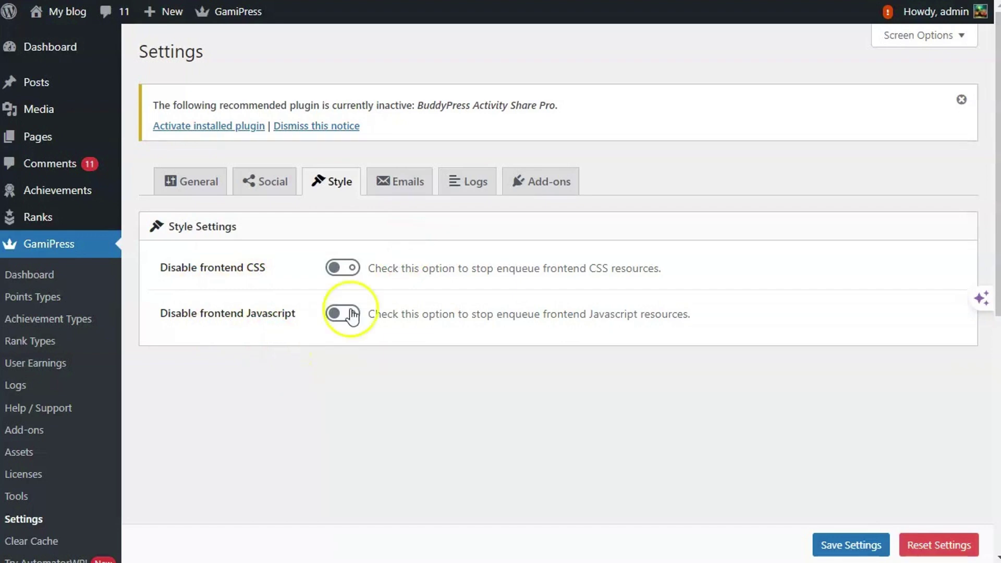
left_click(415, 185)
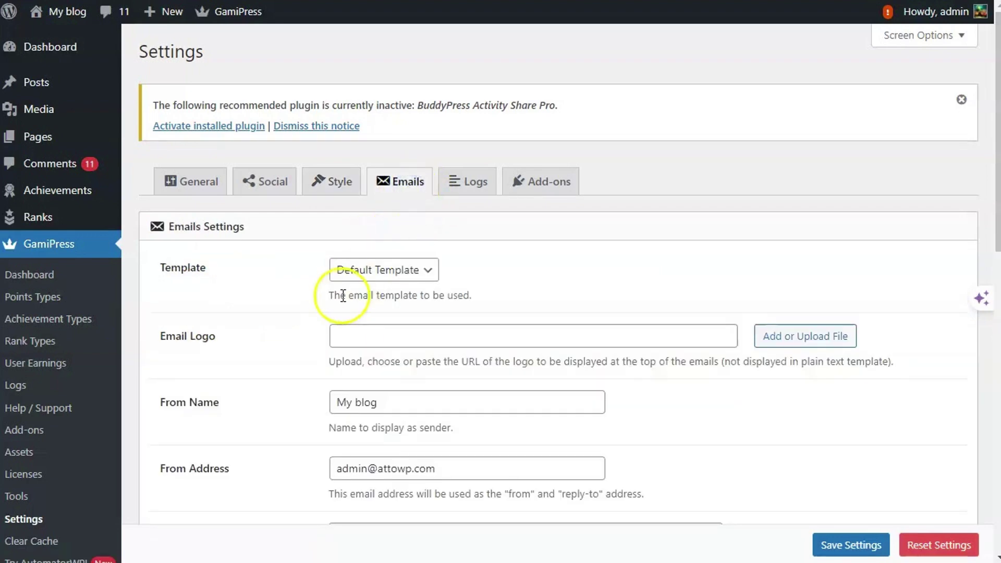
left_click(385, 277)
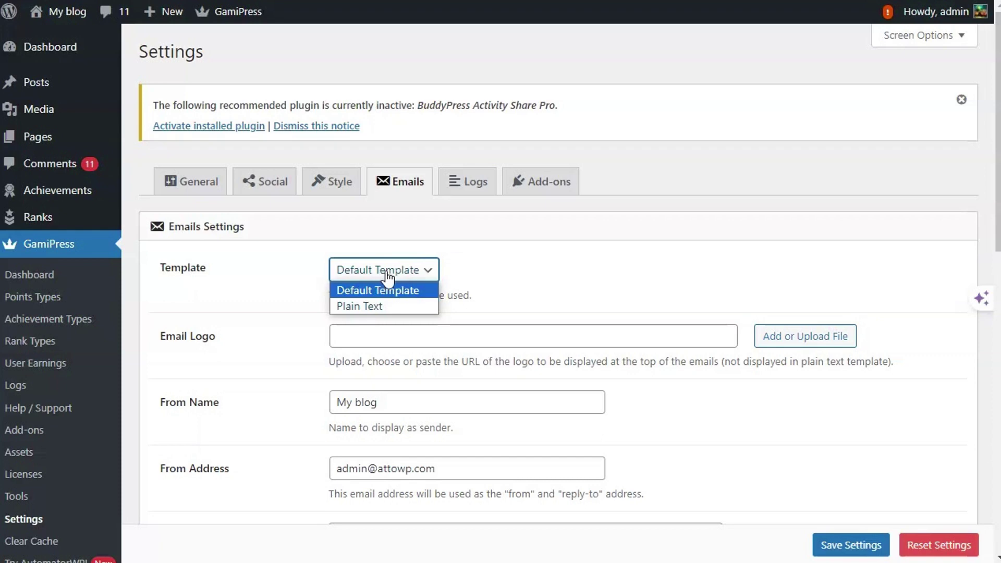
left_click(295, 307)
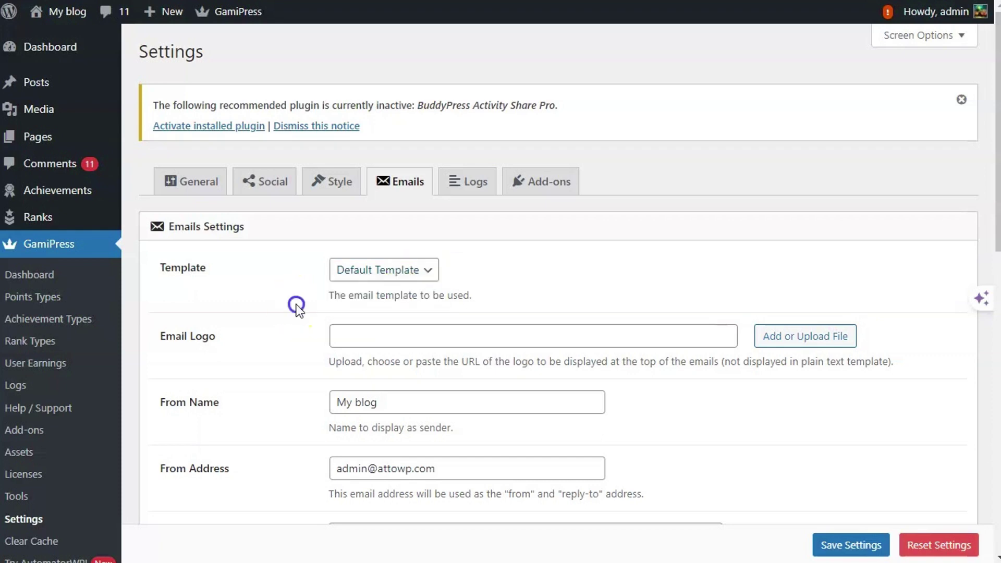
Examine the email logo, sender, and footer settings and the subject and content of the Achievements email template.
scroll(297, 308, "down", 2)
scroll(484, 295, "down", 3)
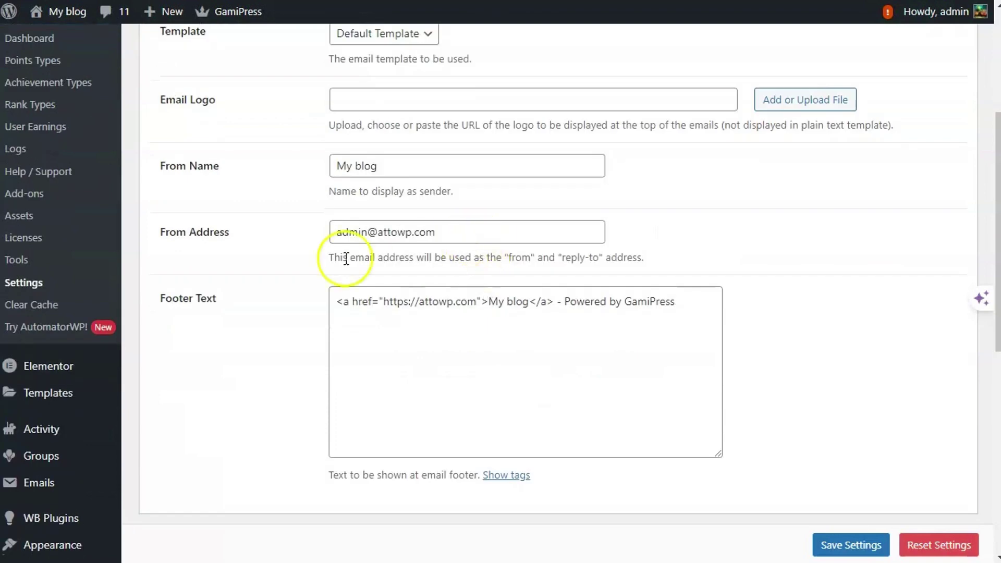
scroll(516, 298, "down", 2)
scroll(518, 299, "down", 3)
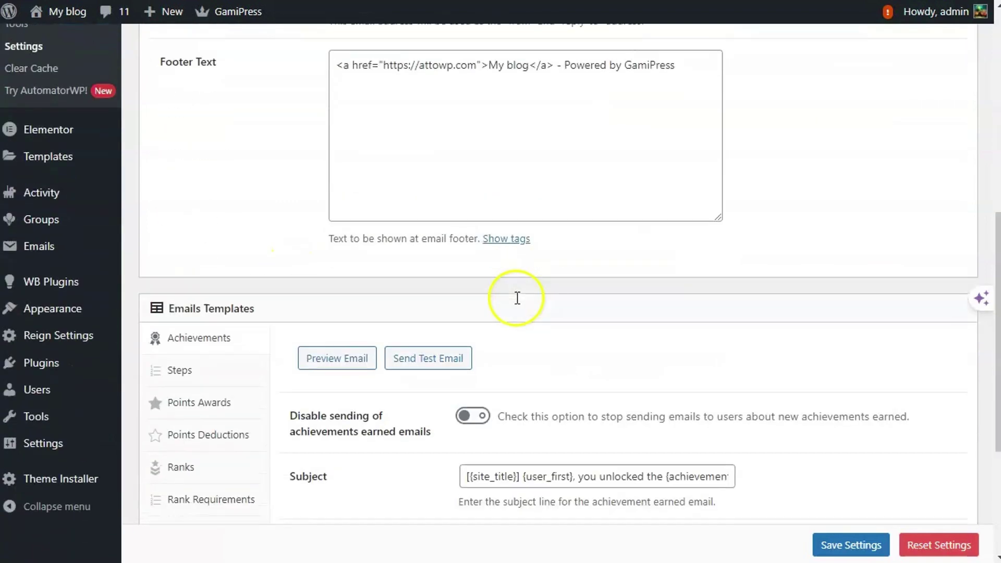
scroll(631, 120, "down", 3)
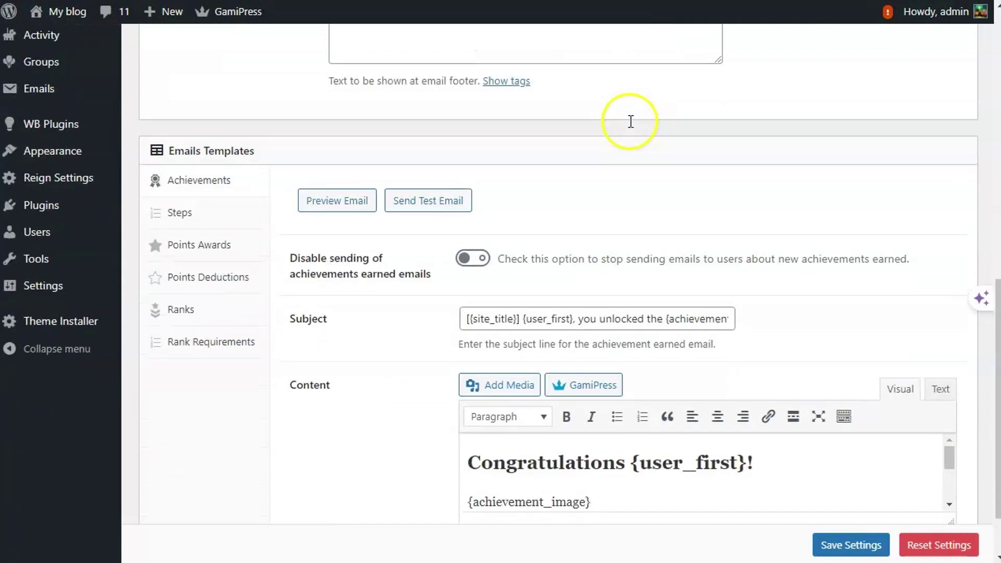
scroll(515, 394, "down", 2)
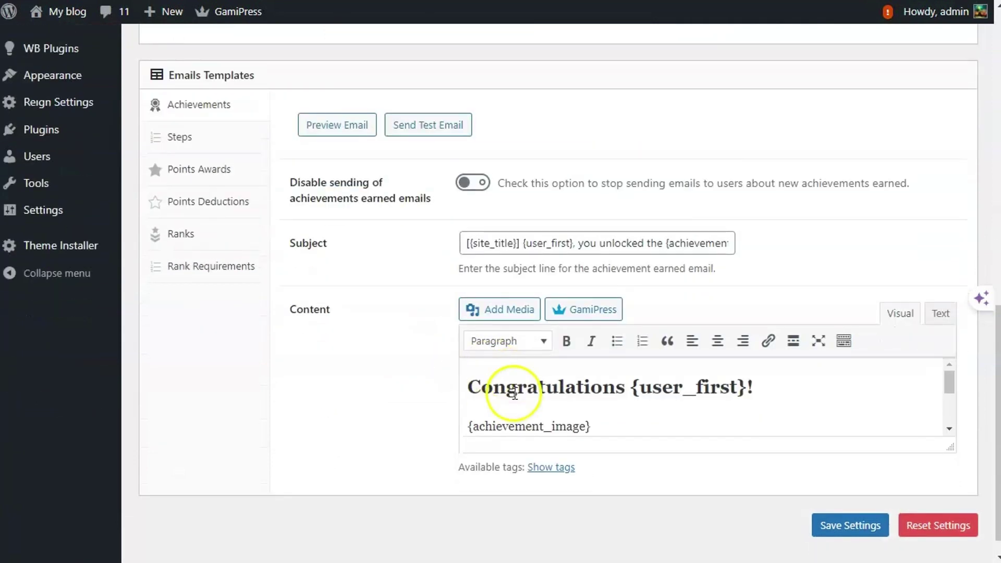
scroll(732, 405, "down", 5)
scroll(593, 406, "up", 5)
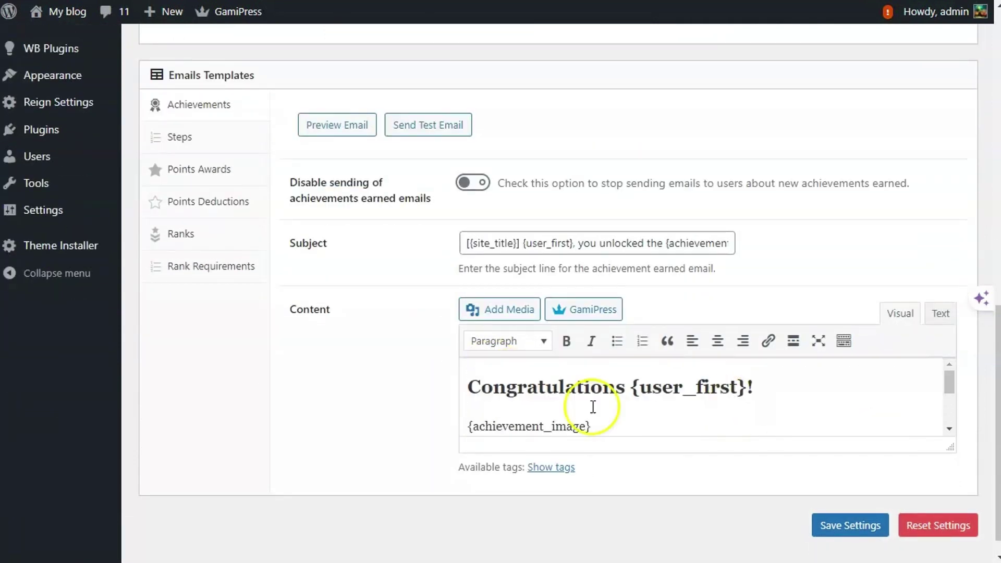
scroll(327, 356, "up", 3)
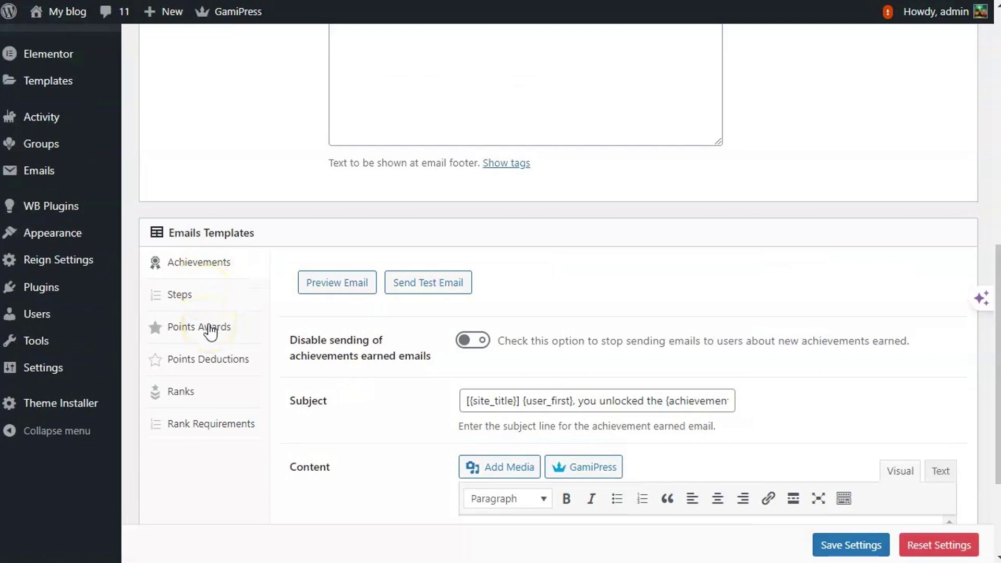
View the Points Awards email template and open the GamiPress log settings.
left_click(209, 329)
scroll(745, 395, "down", 1)
scroll(744, 395, "down", 5)
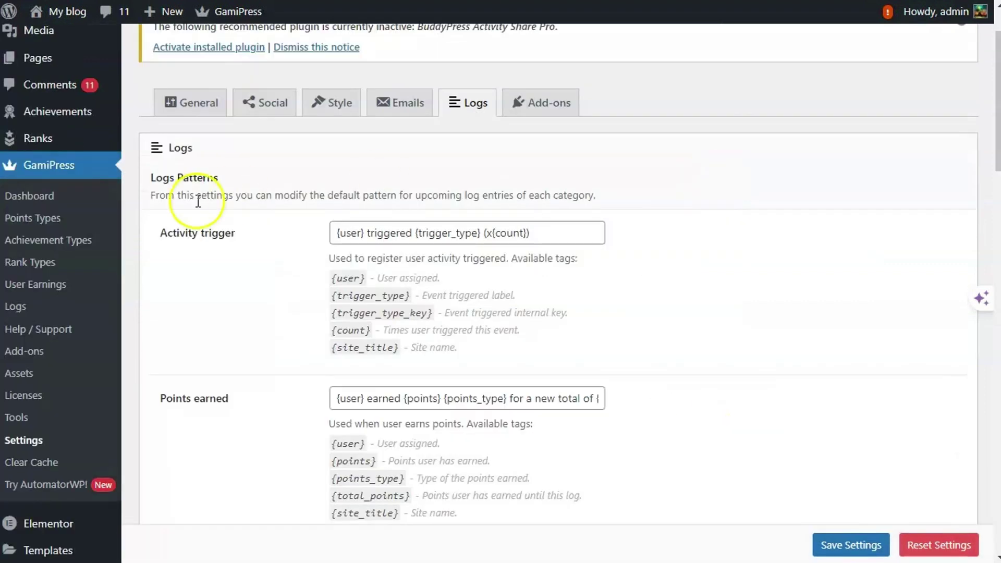
Examine the log patterns and their available tags, from activity trigger and points earned through rank awarded.
left_click(399, 234)
left_click(461, 406)
scroll(704, 303, "down", 2)
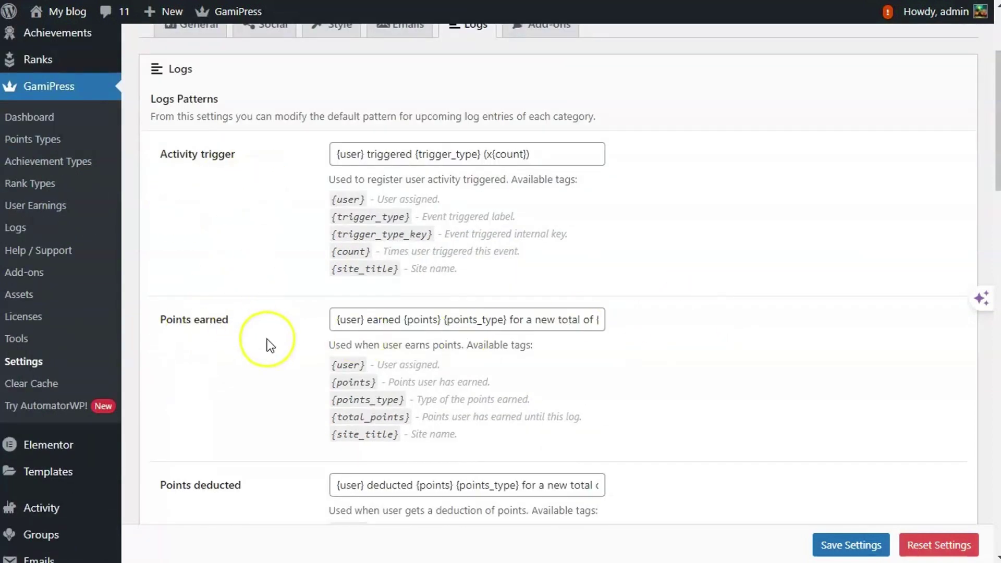
scroll(252, 242, "down", 3)
scroll(254, 387, "down", 6)
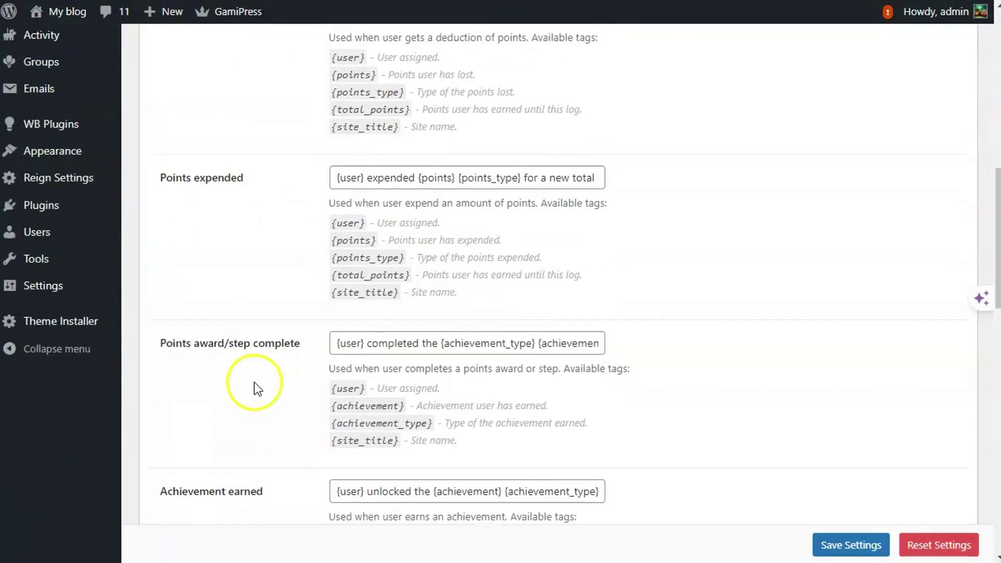
scroll(246, 337, "down", 9)
scroll(250, 411, "down", 10)
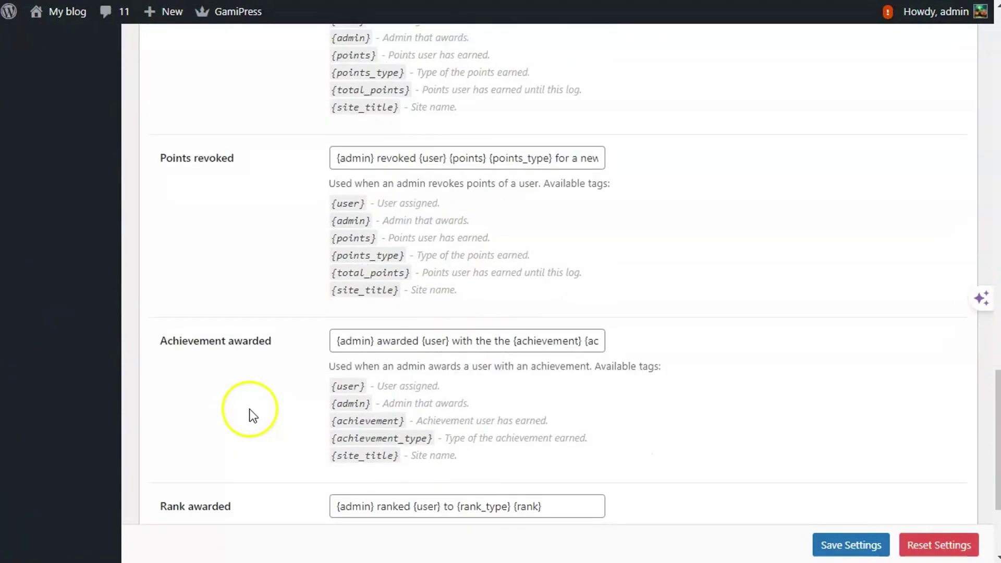
scroll(282, 375, "up", 3)
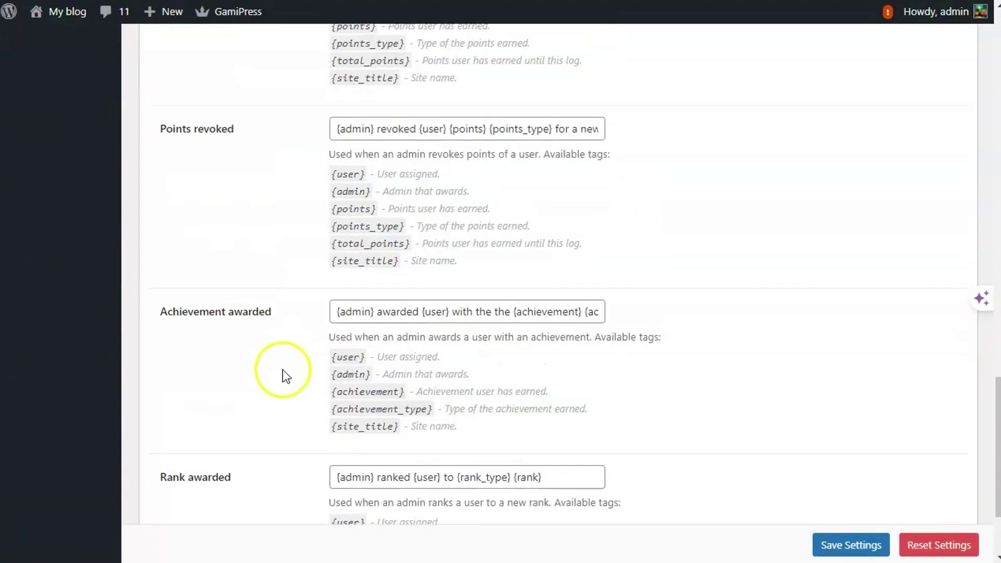
scroll(340, 459, "up", 7)
scroll(336, 472, "up", 20)
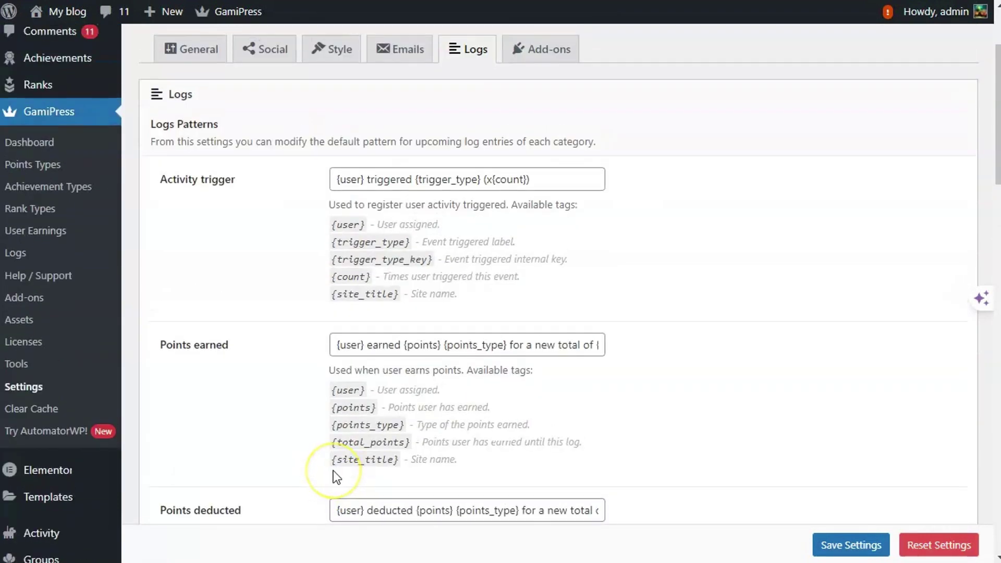
Open the GamiPress add-on settings and dismiss the notice about the inactive BuddyPress Activity Share Pro plugin.
scroll(336, 478, "up", 2)
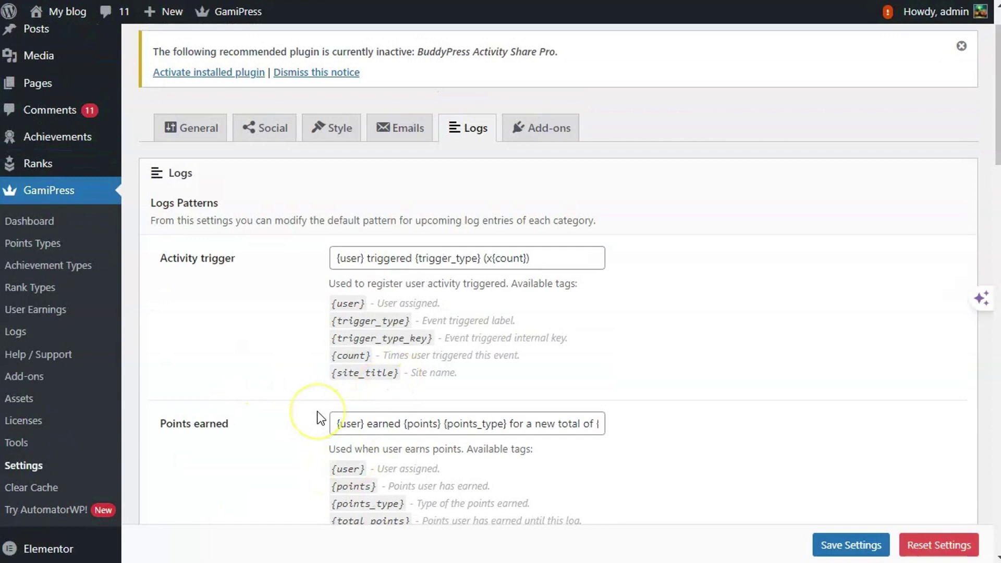
left_click(543, 134)
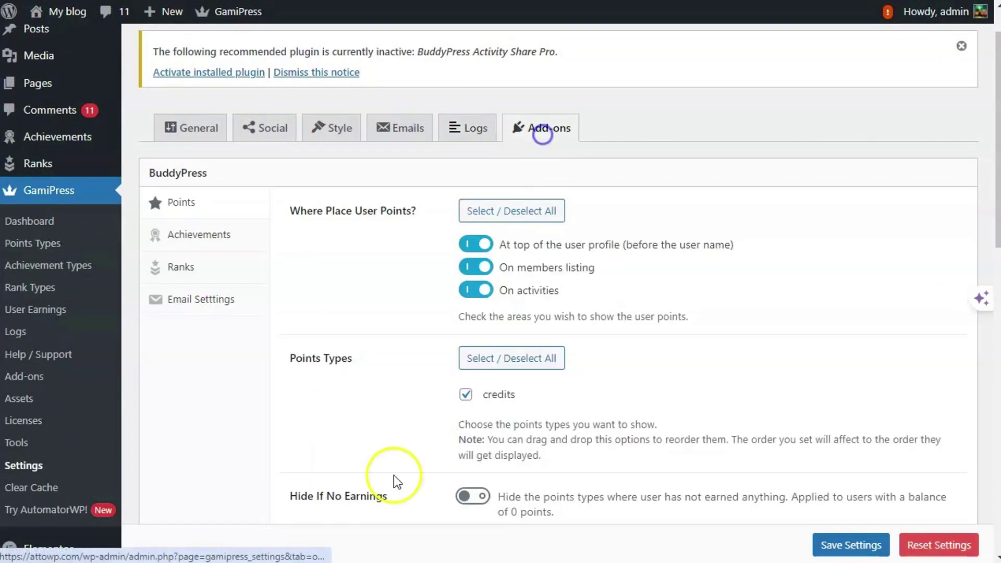
left_click(962, 46)
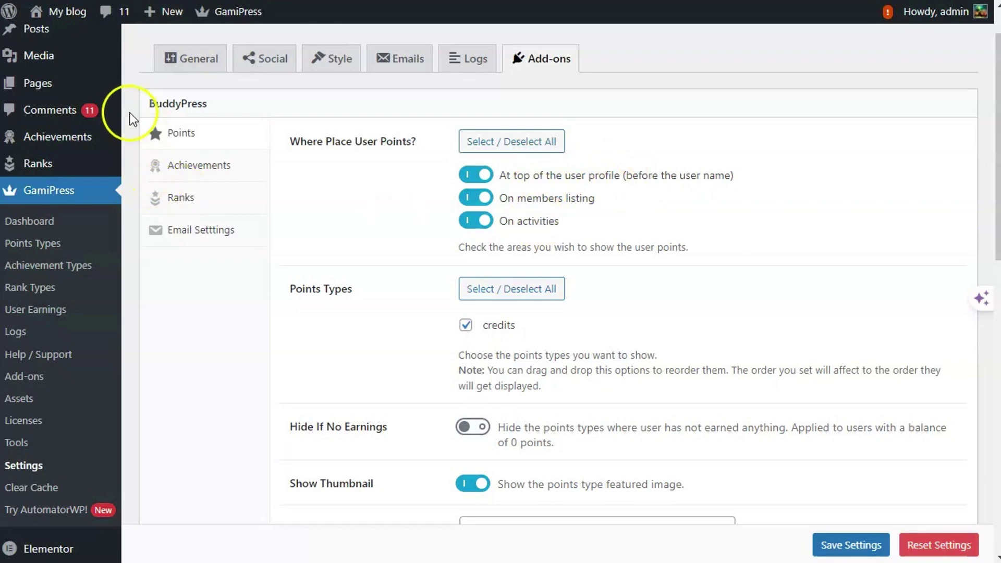
Switch to the admin's community profile and examine the points display below the username and the profile's Points section.
mouse_move(38, 163)
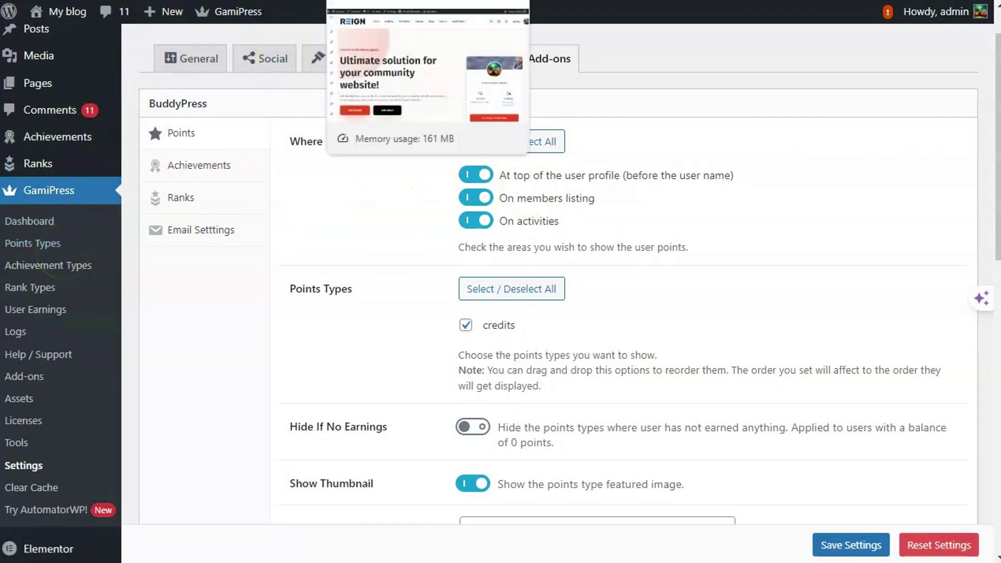
key("ctrl+Tab")
key("ctrl+Tab")
scroll(341, 296, "up", 5)
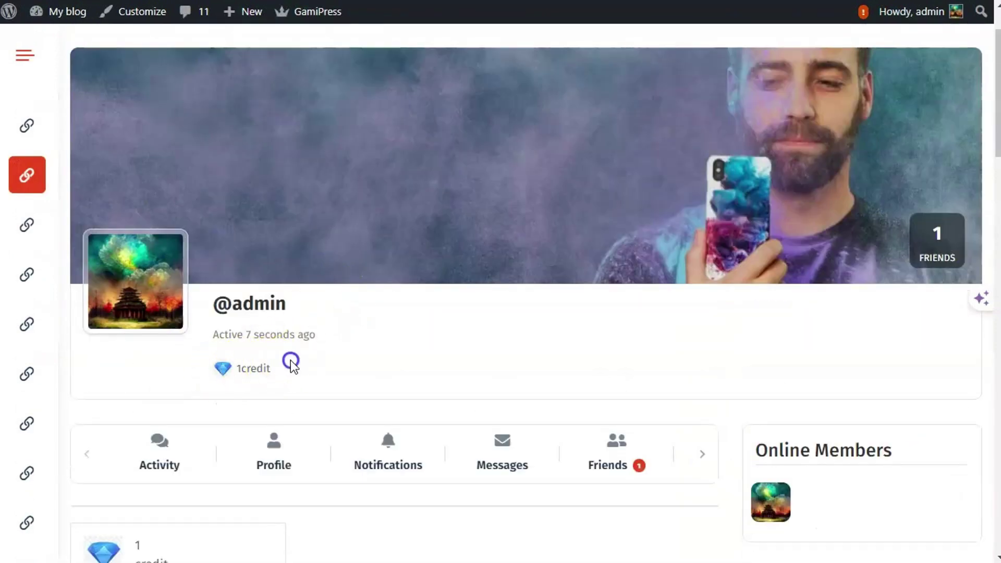
left_click_drag(291, 366, 223, 366)
scroll(372, 296, "down", 3)
scroll(380, 284, "up", 3)
scroll(646, 324, "down", 2)
scroll(624, 393, "down", 1)
left_click(701, 300)
left_click(702, 300)
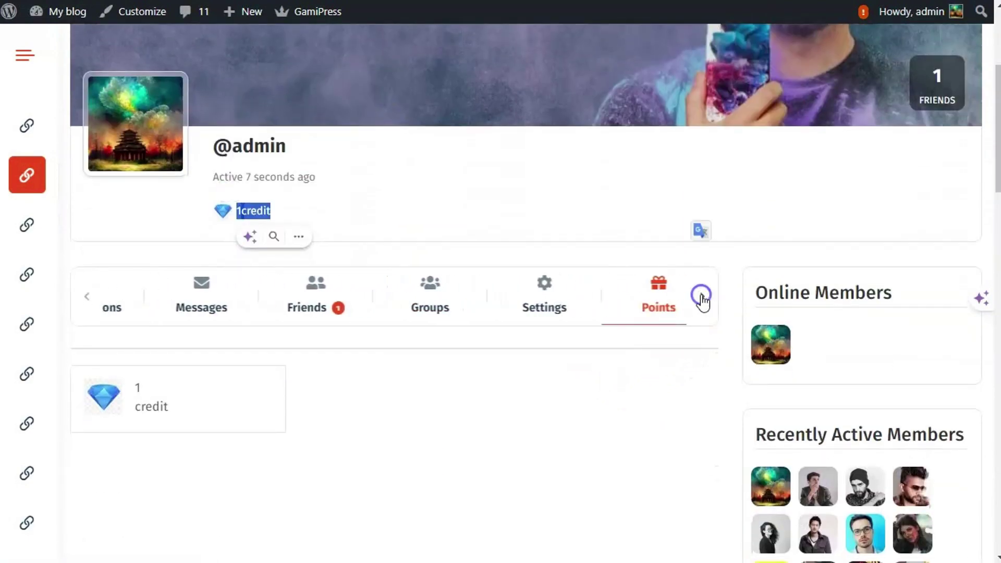
left_click(493, 308)
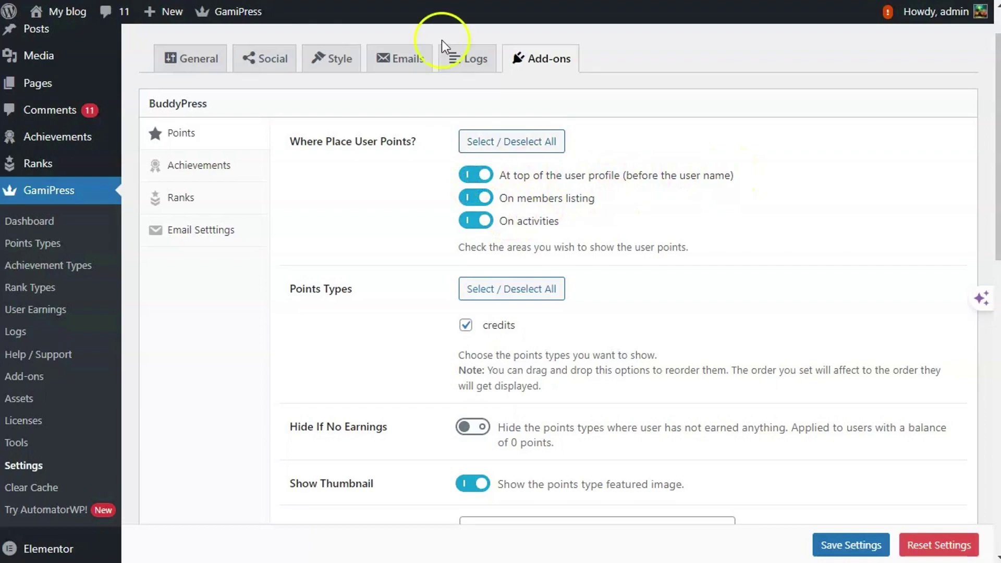
Open the community's members directory and examine the credits display on the member cards.
key("ctrl+Tab")
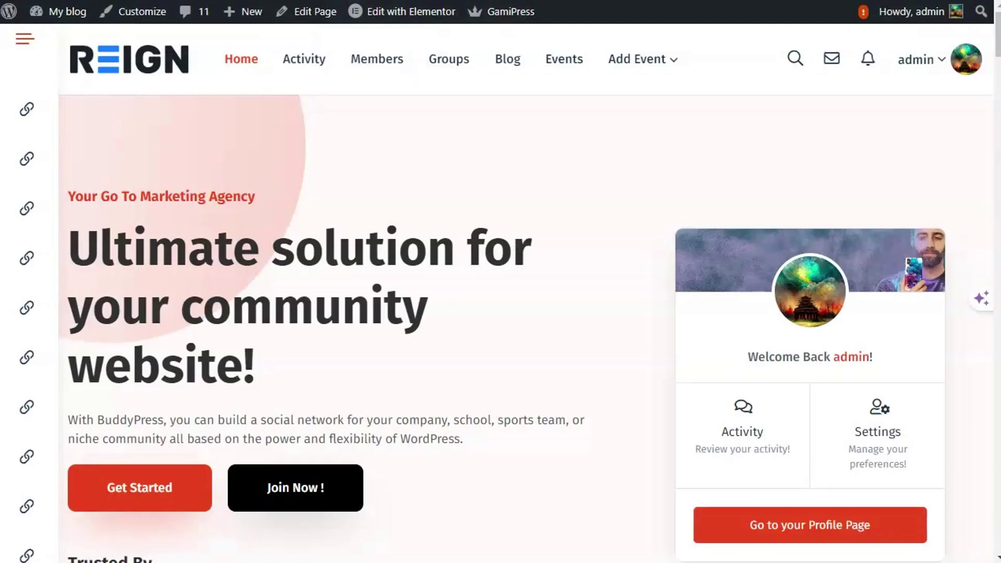
key("ctrl+Tab")
key("ctrl+Tab")
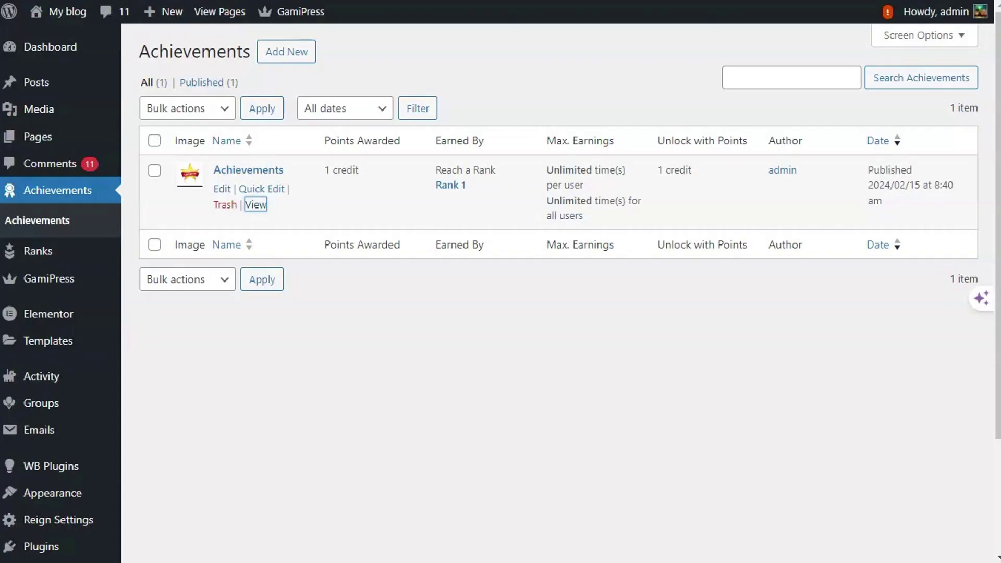
key("ctrl+shift+Tab")
left_click(366, 60)
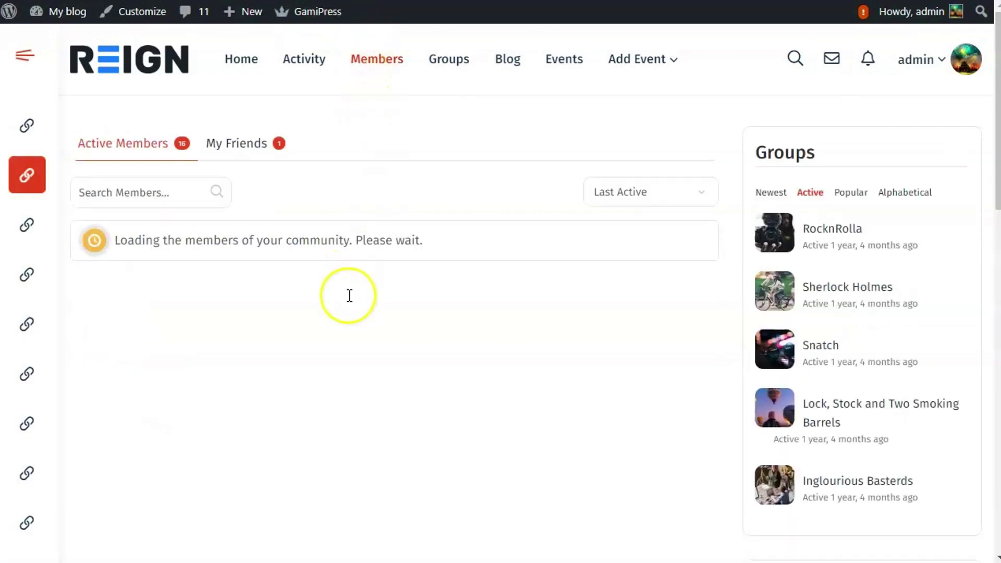
scroll(351, 296, "down", 3)
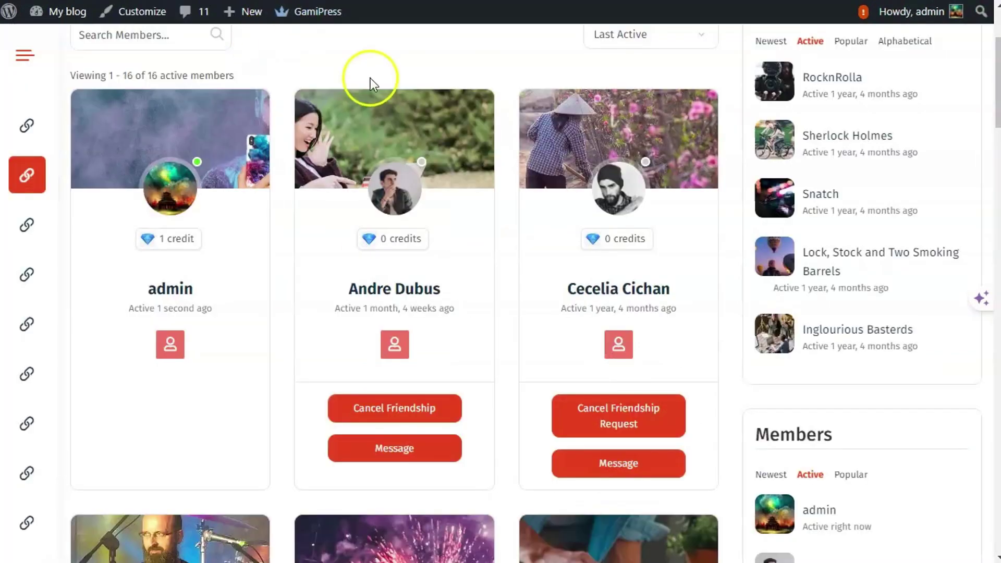
scroll(370, 78, "up", 3)
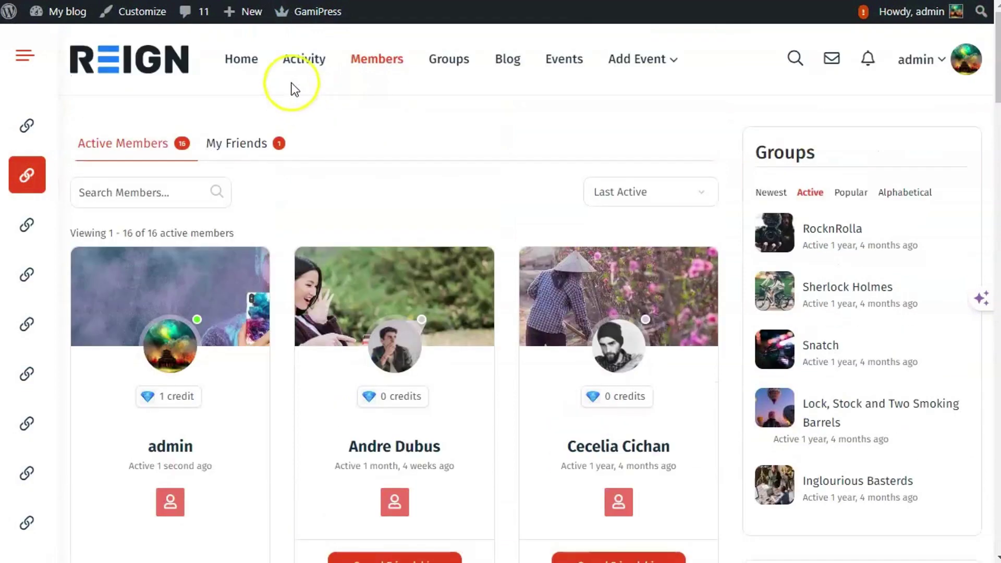
Open the community activity feed and examine the credits display on the members' posts.
left_click(304, 59)
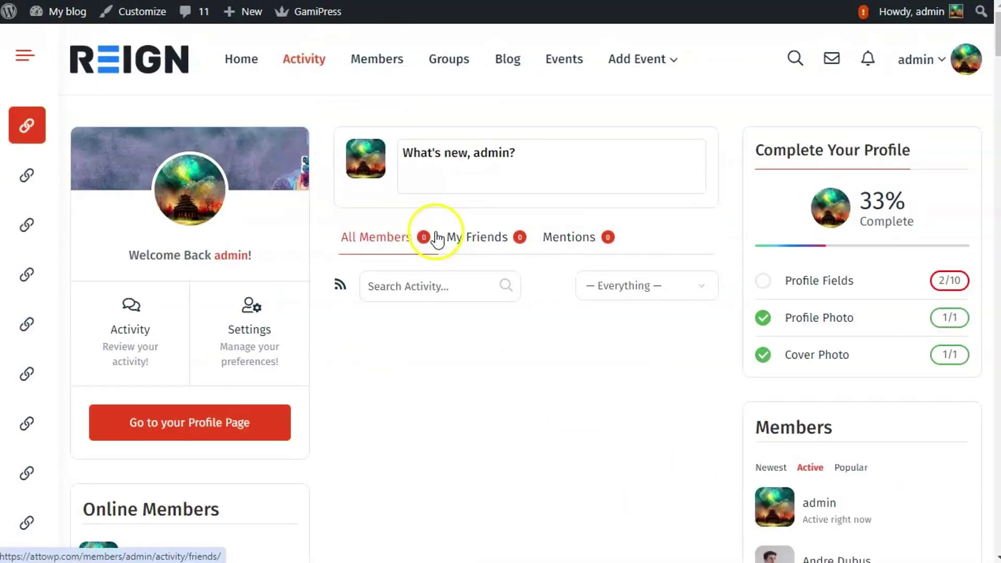
scroll(334, 289, "down", 15)
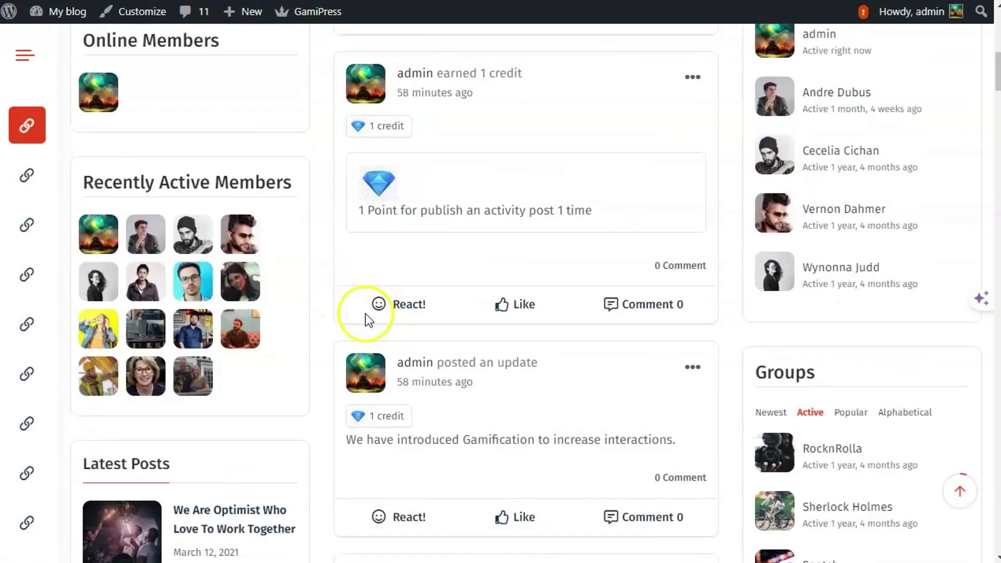
scroll(366, 406, "down", 4)
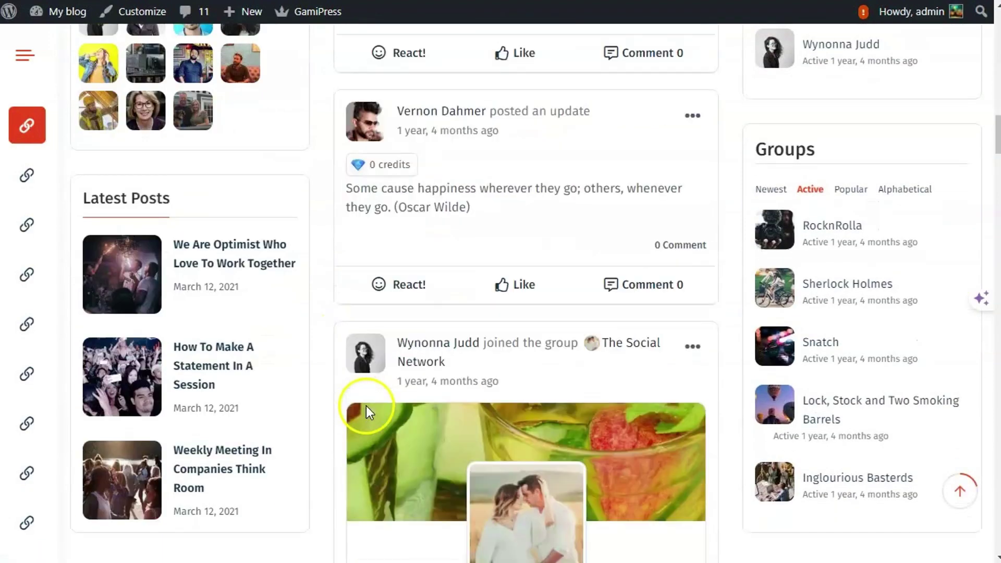
scroll(385, 391, "up", 12)
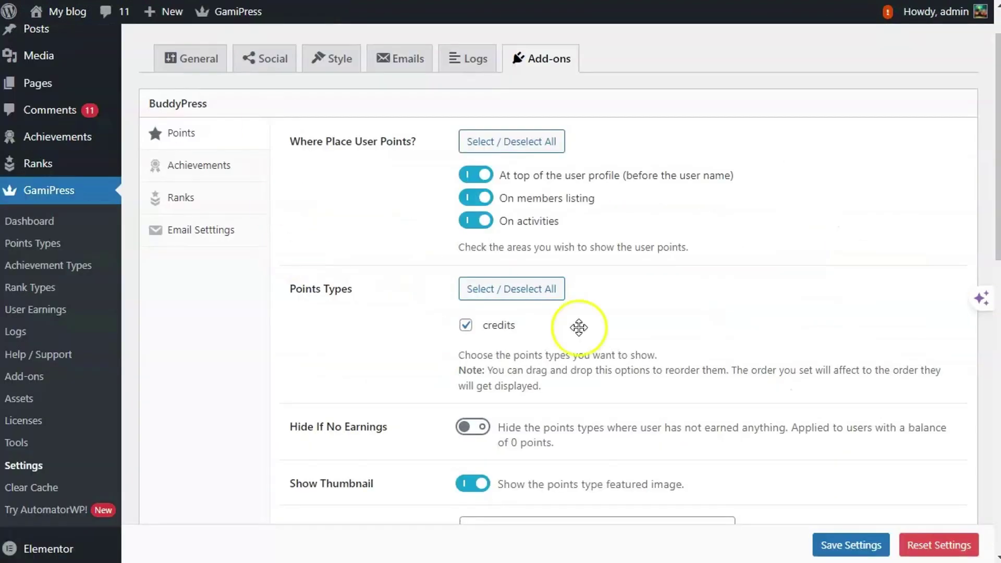
Review the points type options in the BuddyPress add-on settings and open the Points Types page separately.
scroll(459, 250, "down", 2)
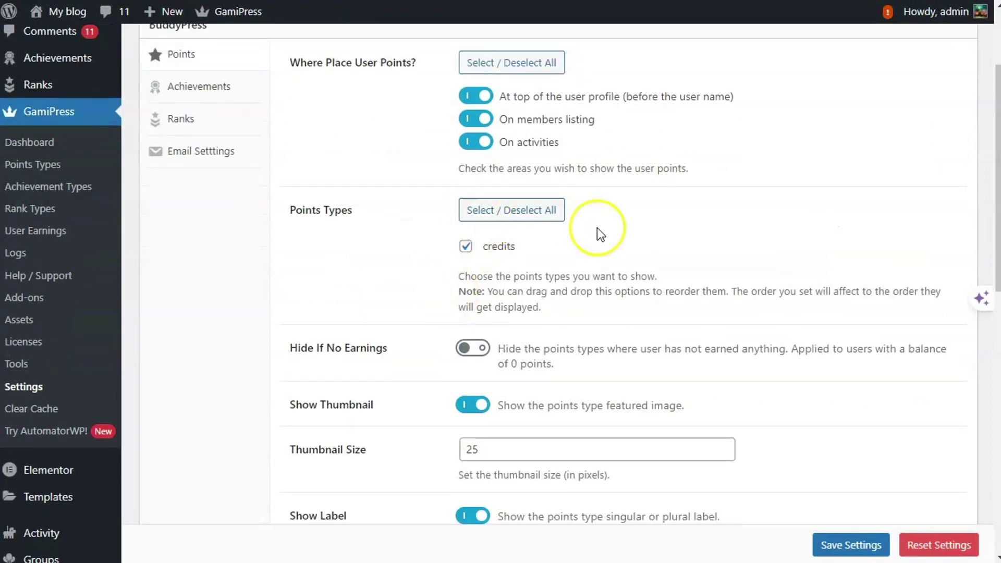
left_click(79, 171)
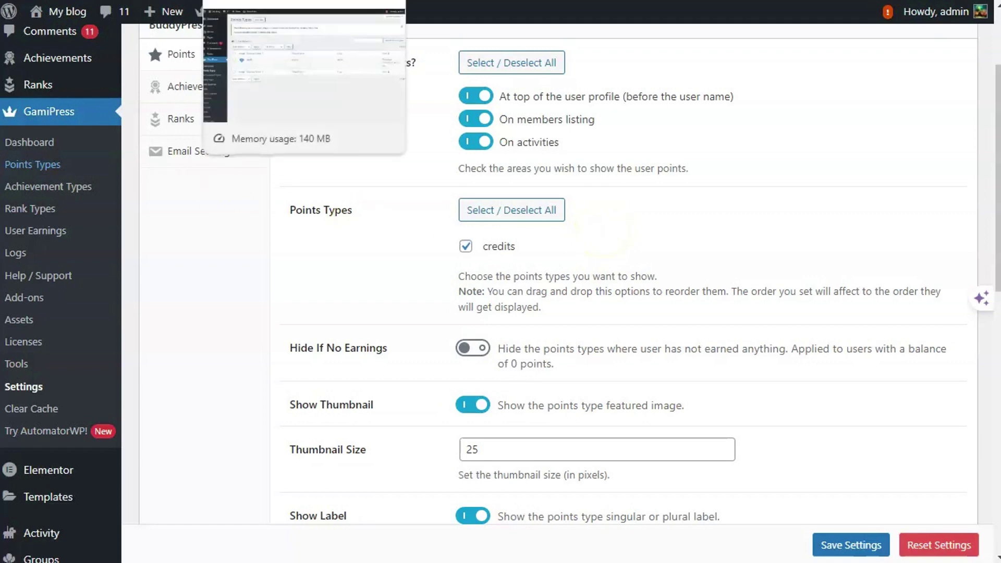
scroll(364, 319, "down", 2)
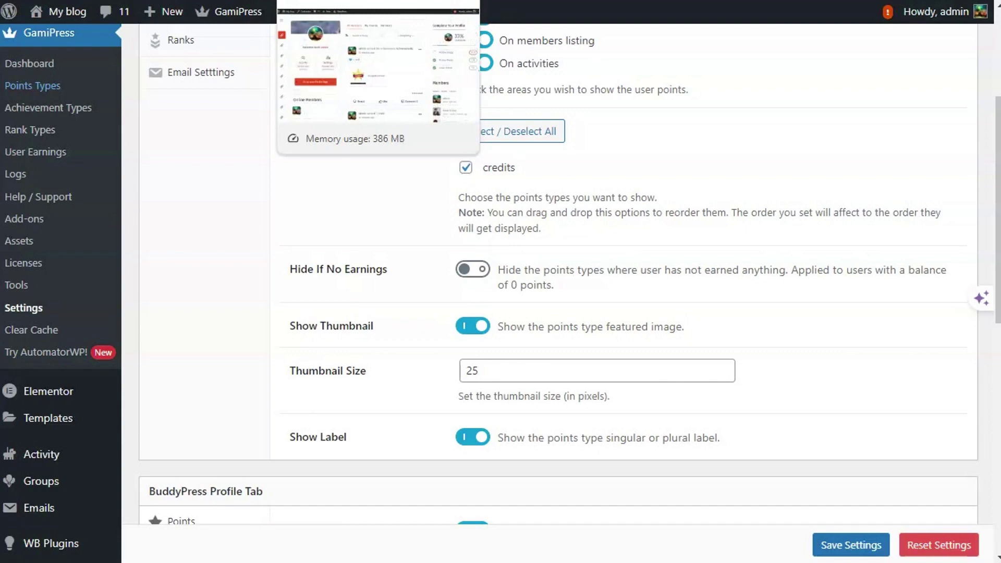
Check the activity feed for zero-credit members, enable Hide If No Earnings for BuddyPress points, and save the settings.
key("ctrl+Tab")
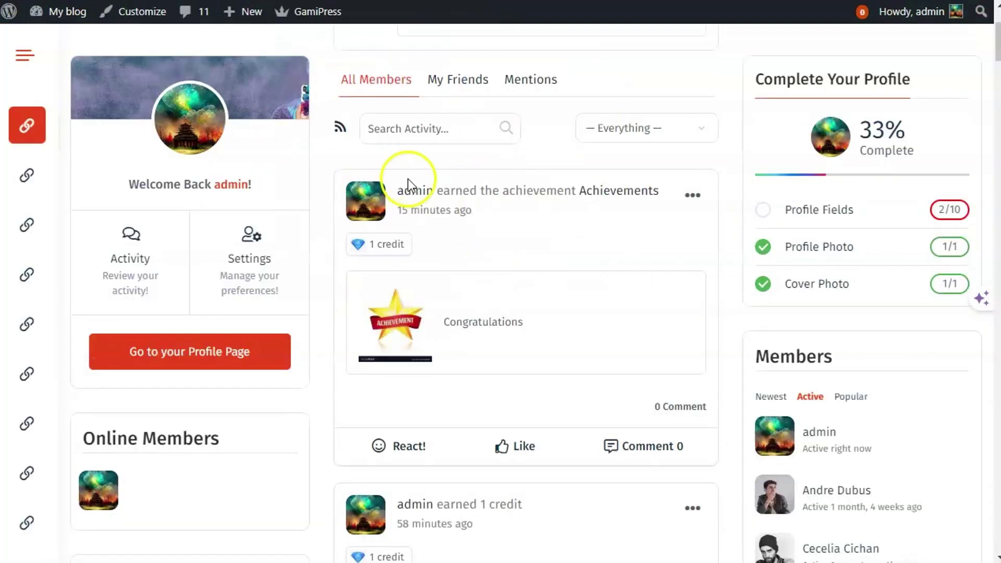
scroll(408, 179, "down", 15)
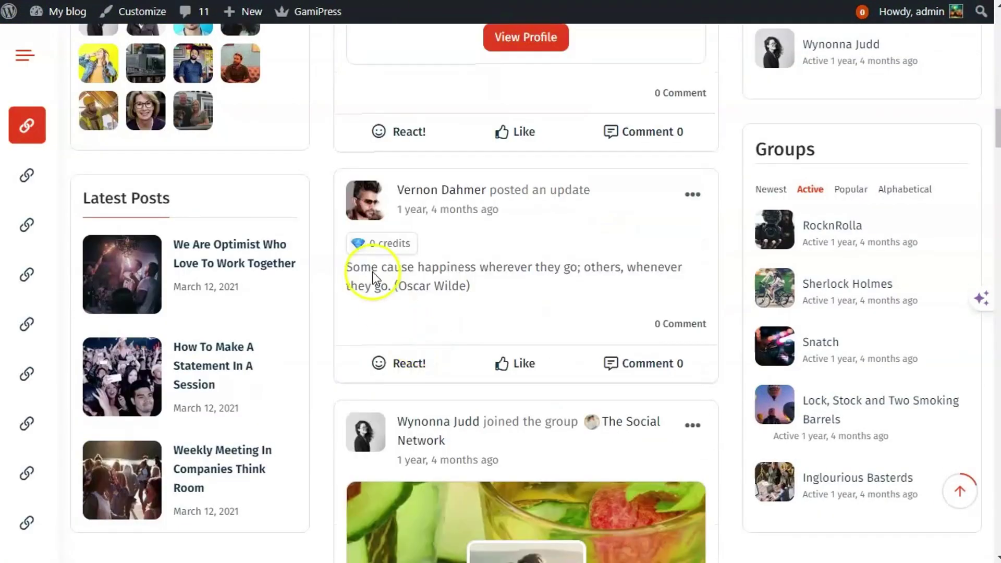
key("ctrl+shift+Tab")
left_click(468, 271)
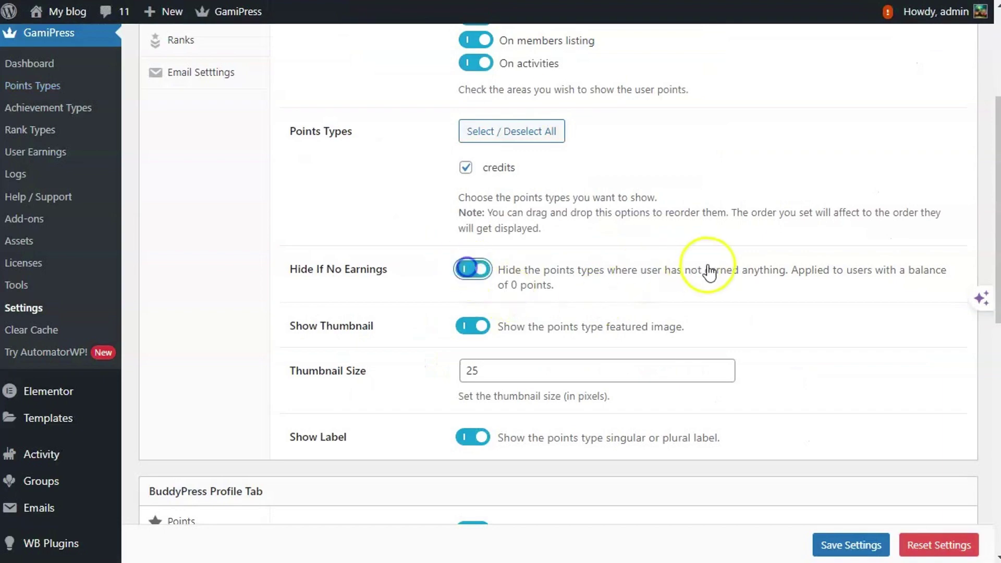
scroll(699, 268, "down", 3)
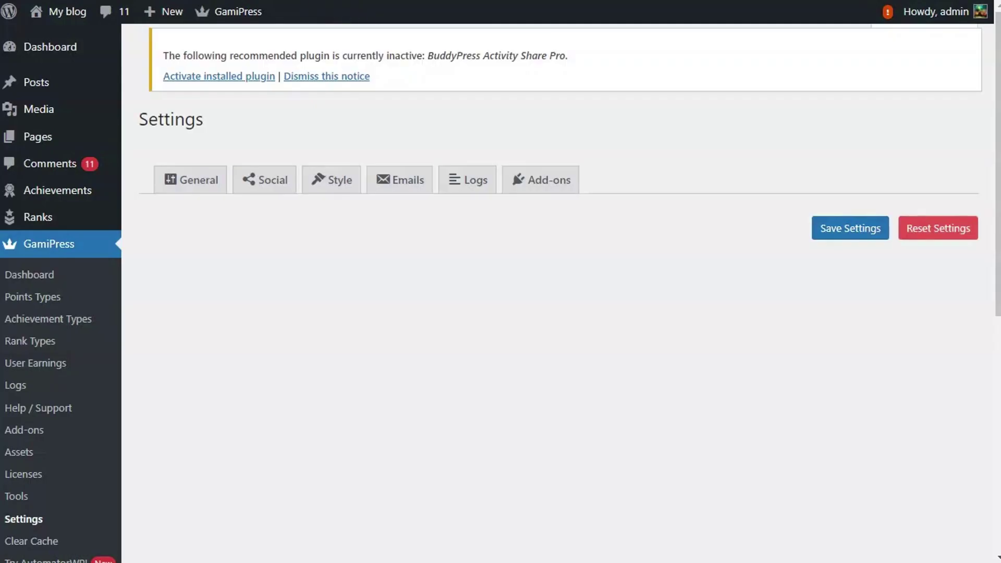
Reload the community activity feed and compare the credit badges on the admin's posts with those of other members.
key("ctrl+Tab")
right_click(330, 74)
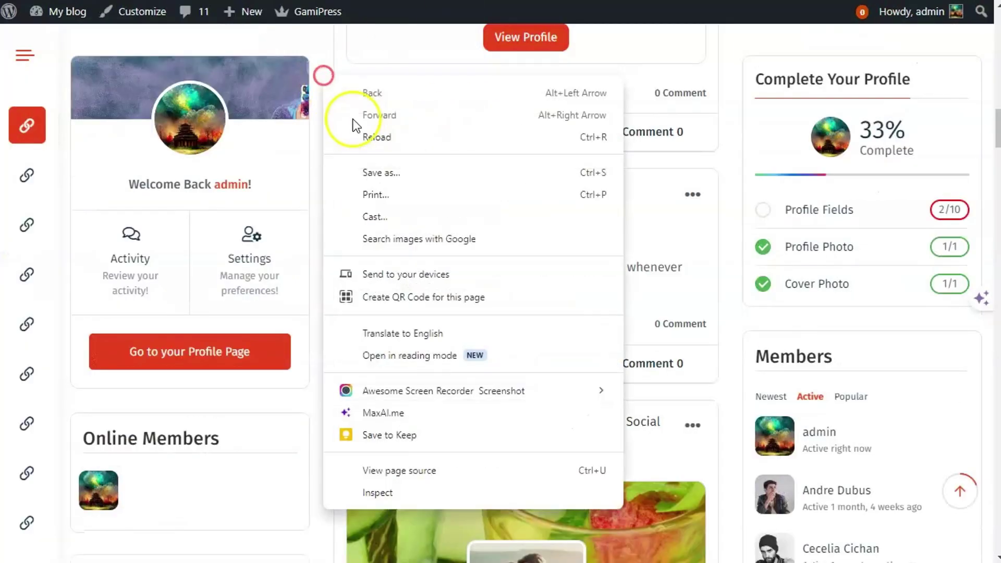
left_click(361, 138)
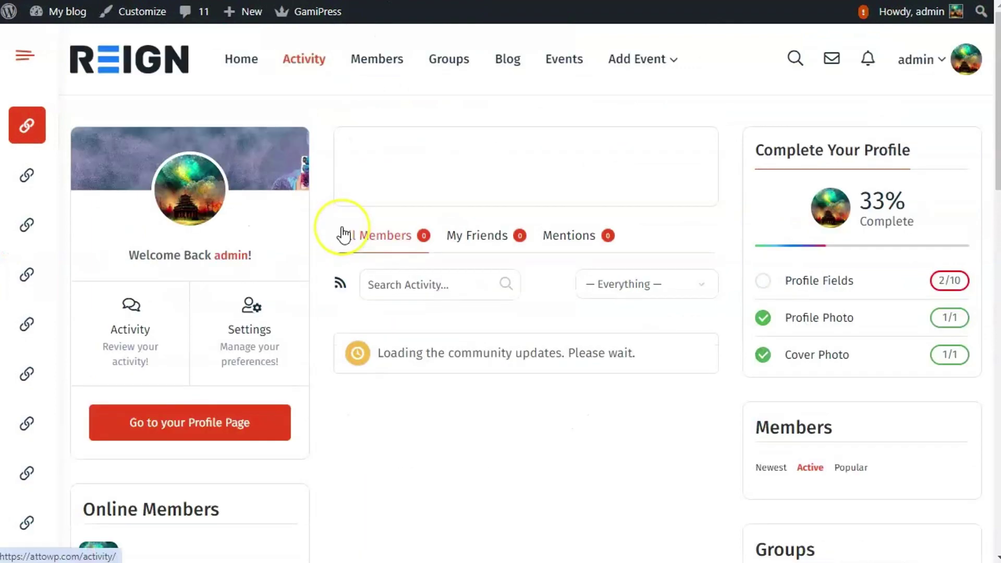
scroll(346, 227, "down", 10)
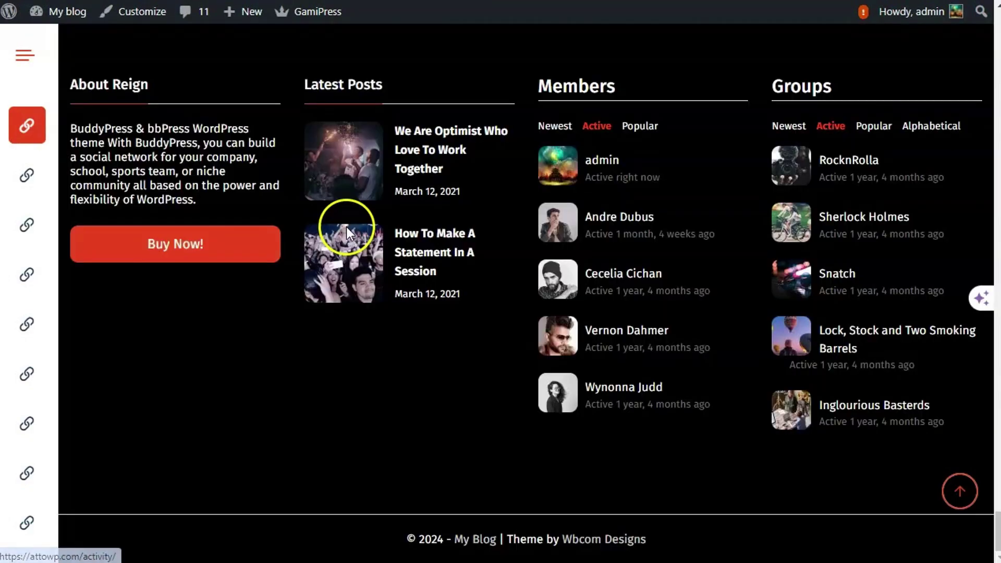
scroll(314, 251, "up", 15)
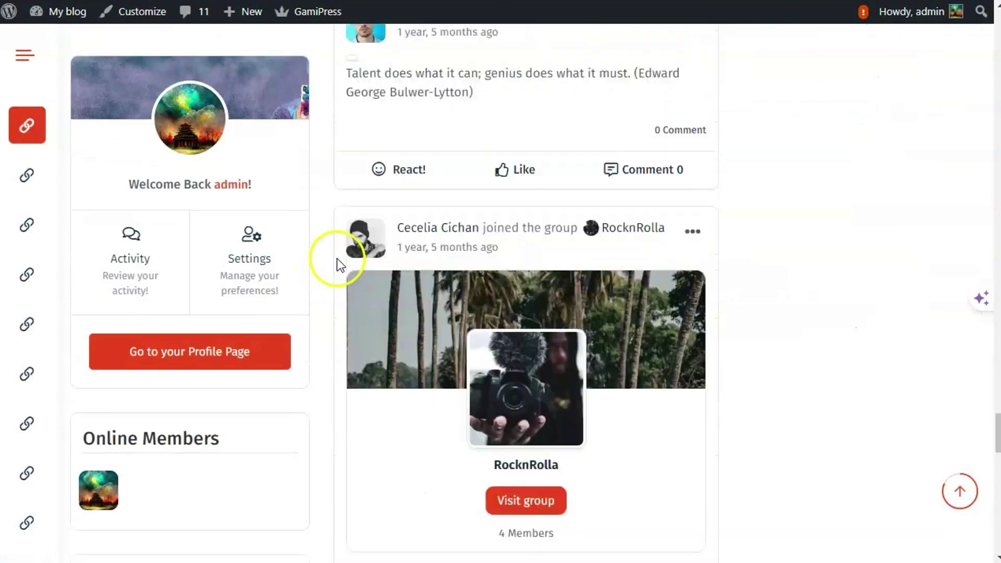
scroll(412, 259, "up", 15)
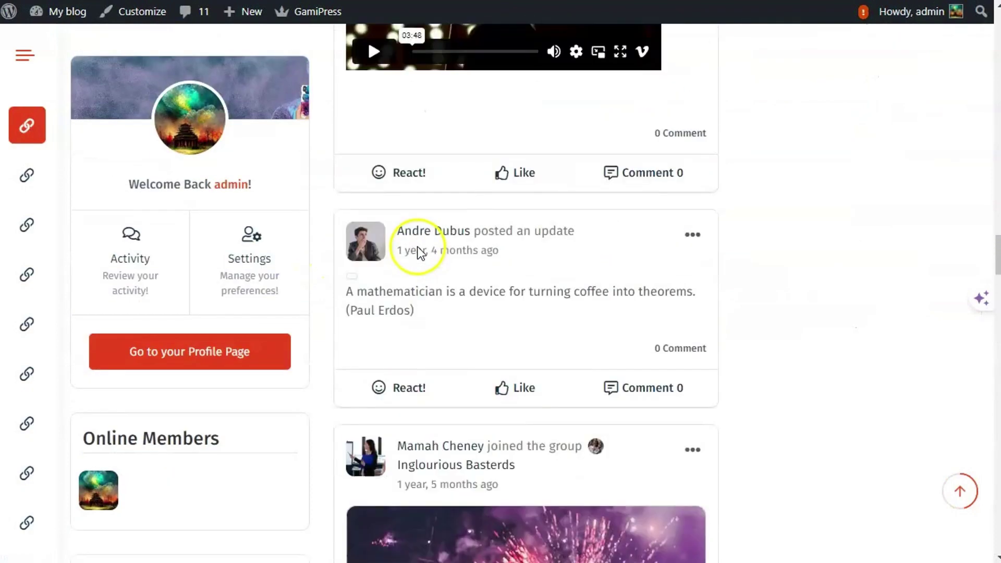
scroll(421, 262, "up", 15)
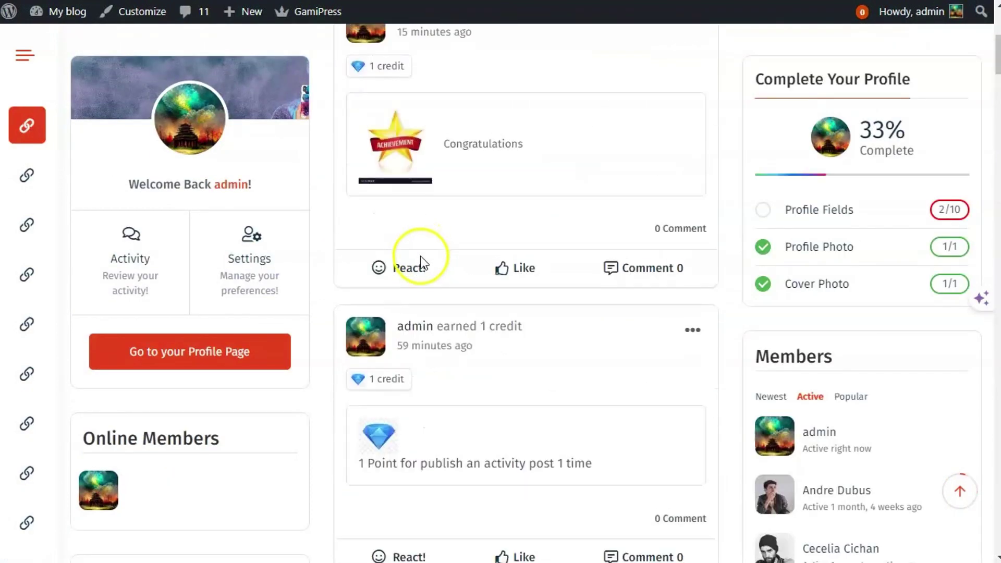
scroll(423, 283, "down", 4)
scroll(417, 266, "down", 3)
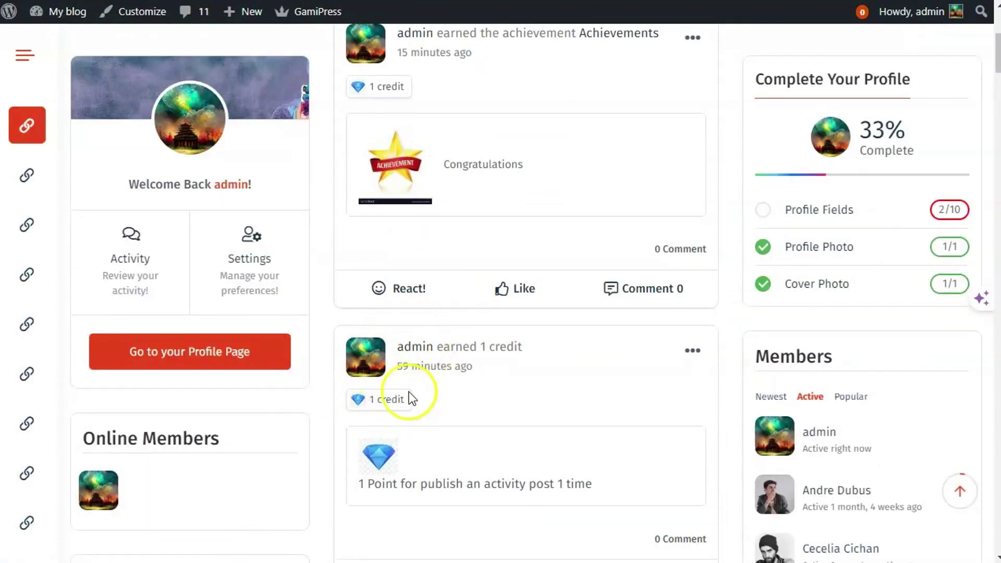
scroll(409, 393, "down", 15)
scroll(540, 161, "down", 4)
scroll(345, 218, "up", 5)
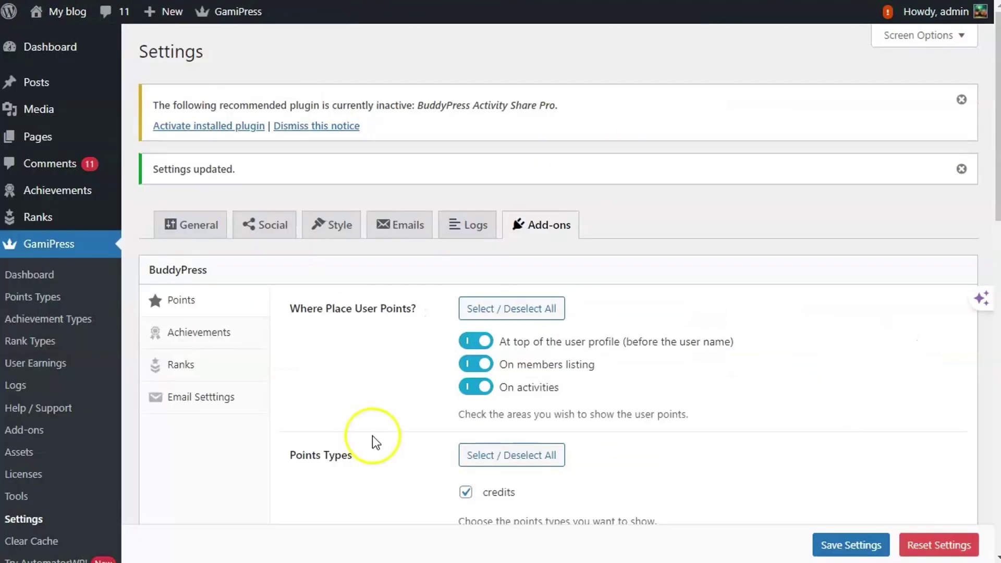
Review the BuddyPress points thumbnail, thumbnail size and label options, along with the profile points tab settings.
scroll(372, 436, "down", 6)
scroll(414, 95, "down", 2)
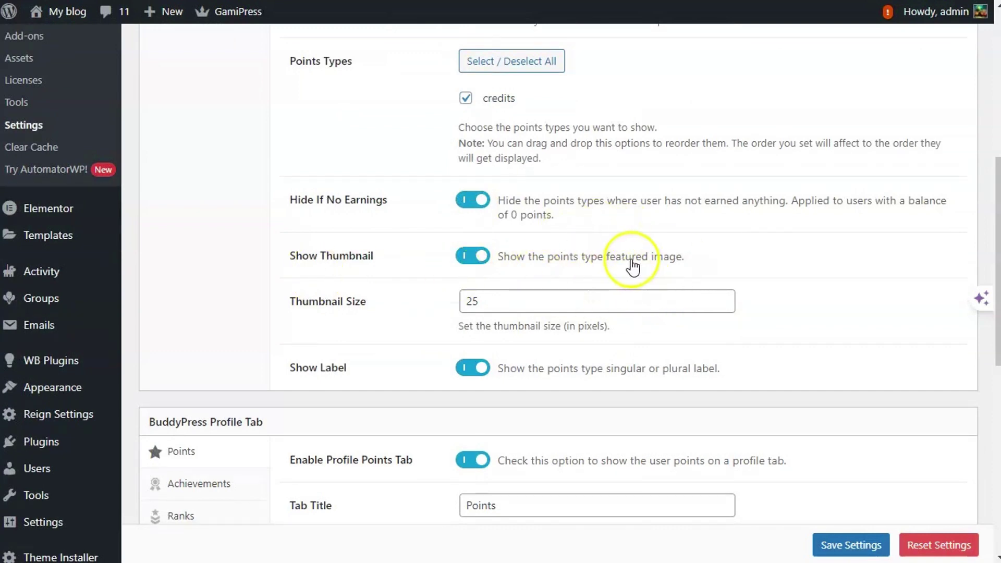
left_click_drag(528, 257, 590, 257)
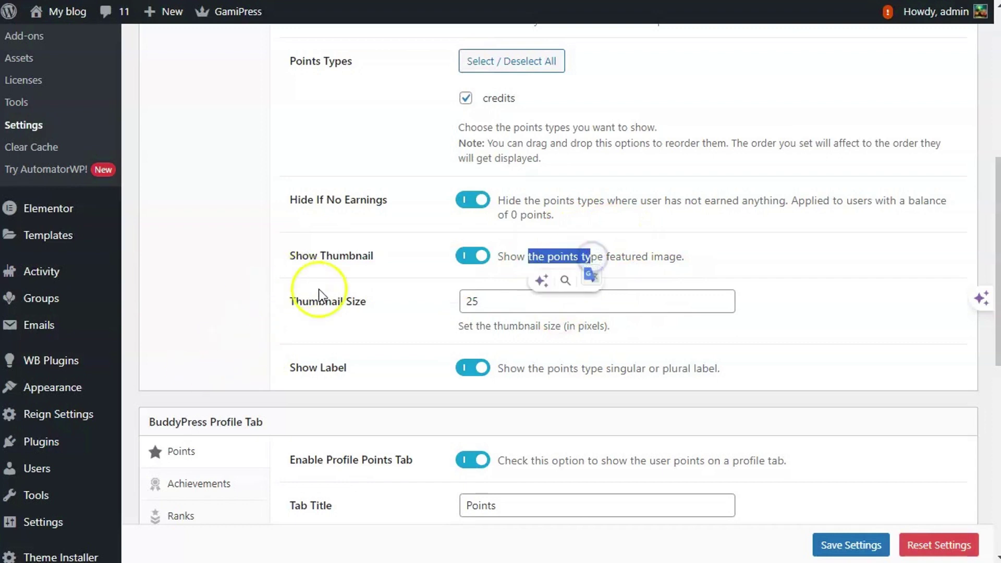
scroll(318, 289, "down", 2)
left_click_drag(488, 223, 429, 218)
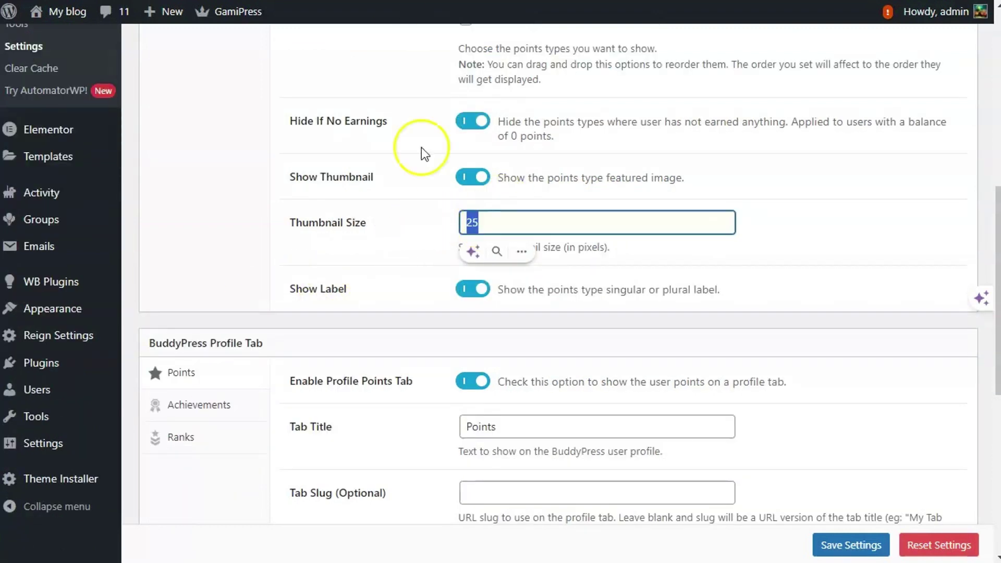
scroll(418, 252, "down", 2)
scroll(661, 286, "up", 8)
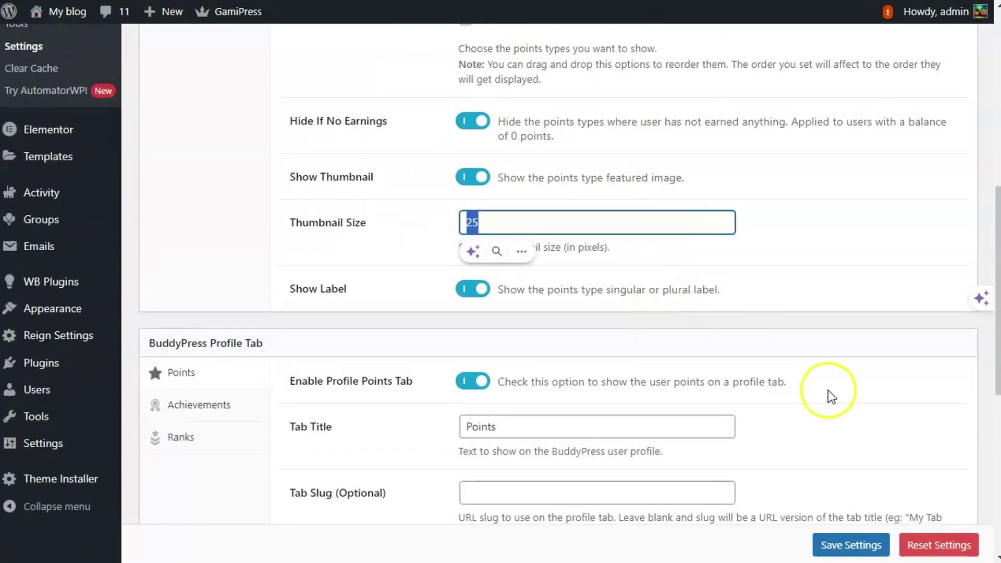
Compare the BuddyPress points thumbnail and label options with the credit badges on the community activity feed posts.
scroll(773, 314, "down", 4)
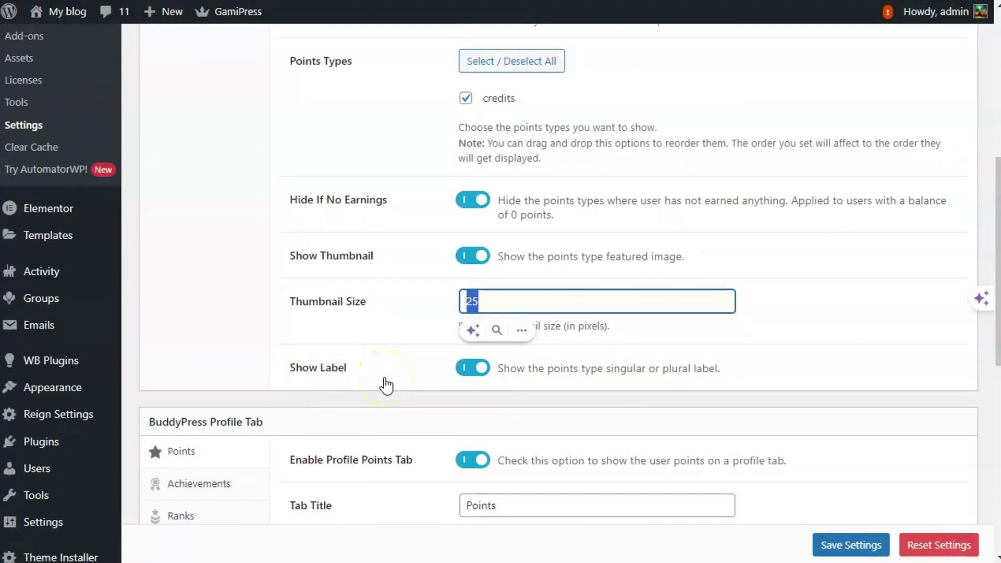
scroll(382, 384, "up", 8)
scroll(383, 384, "down", 8)
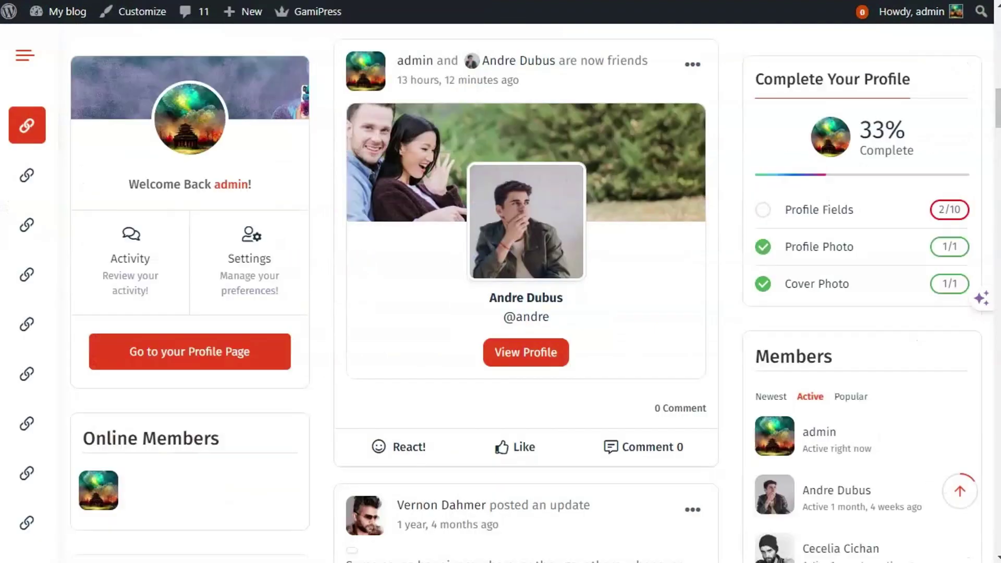
scroll(360, 211, "up", 15)
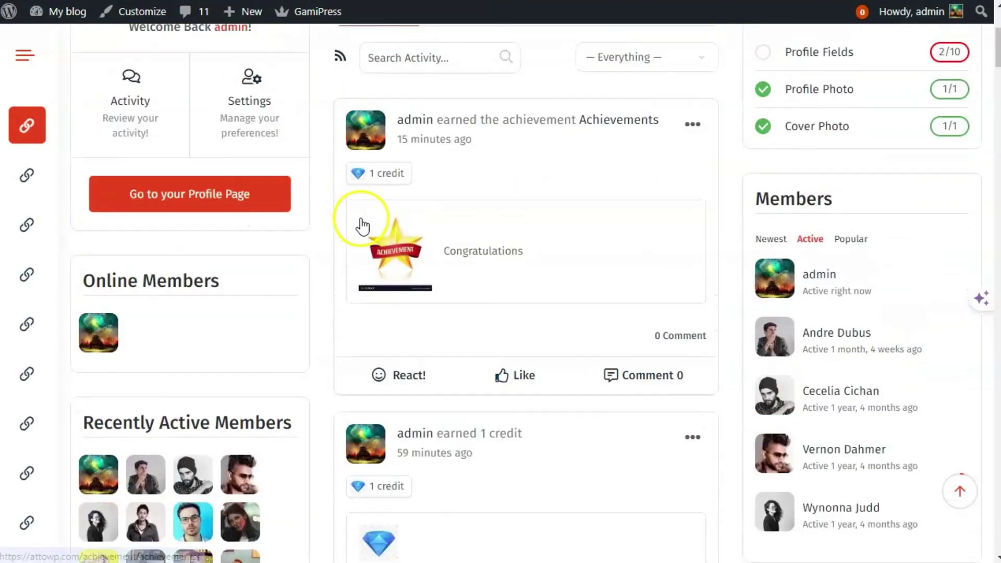
scroll(443, 244, "down", 7)
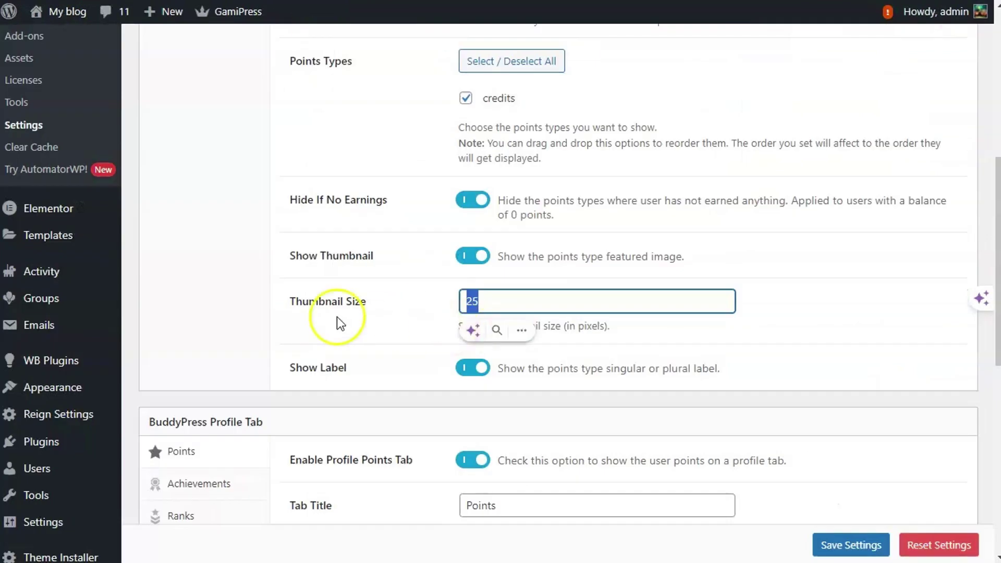
Check the Show Label option for points, and review the profile points tab and Block Users settings.
scroll(337, 323, "down", 2)
left_click(304, 301)
left_click(468, 290)
scroll(362, 303, "down", 4)
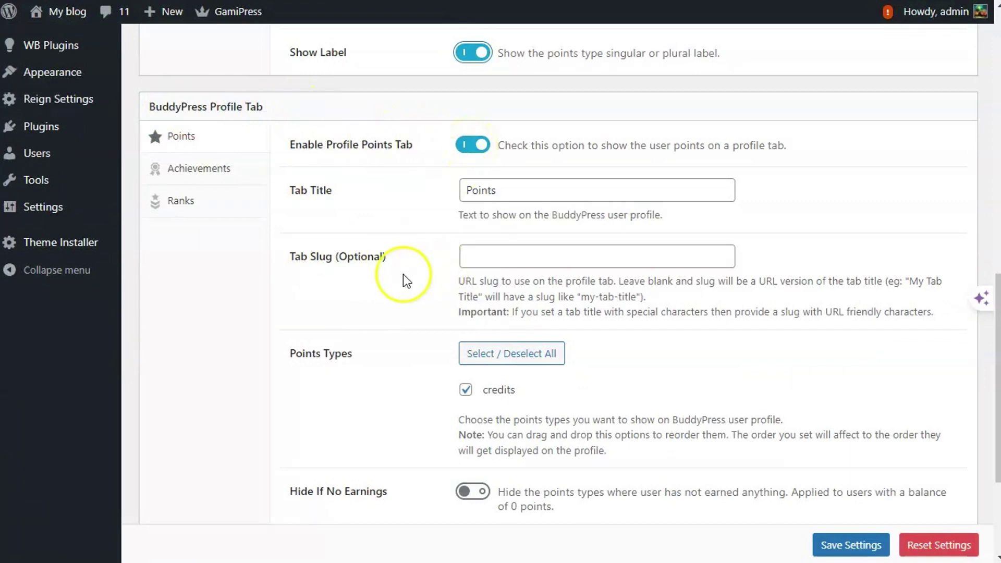
scroll(403, 276, "down", 3)
scroll(404, 279, "up", 1)
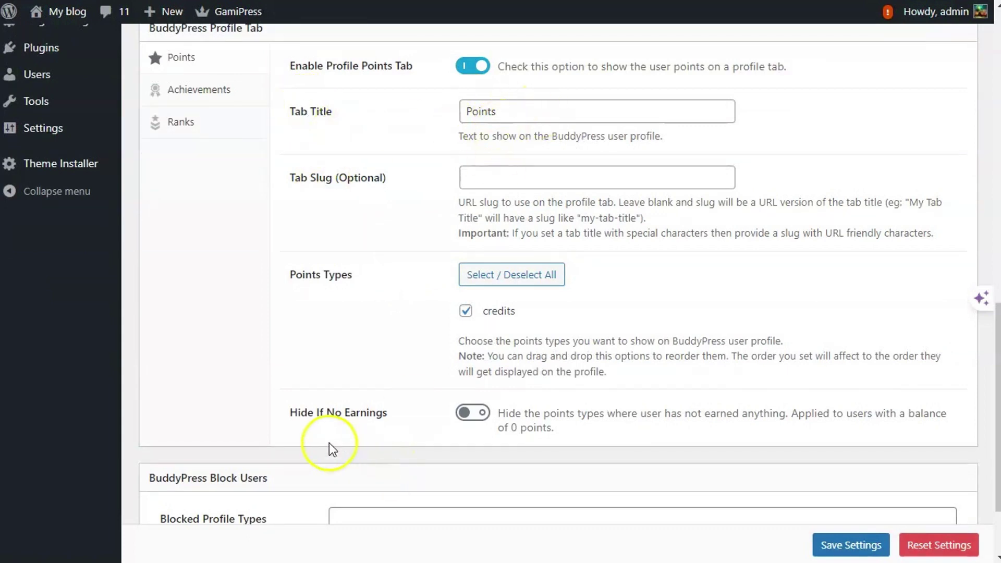
scroll(263, 411, "down", 2)
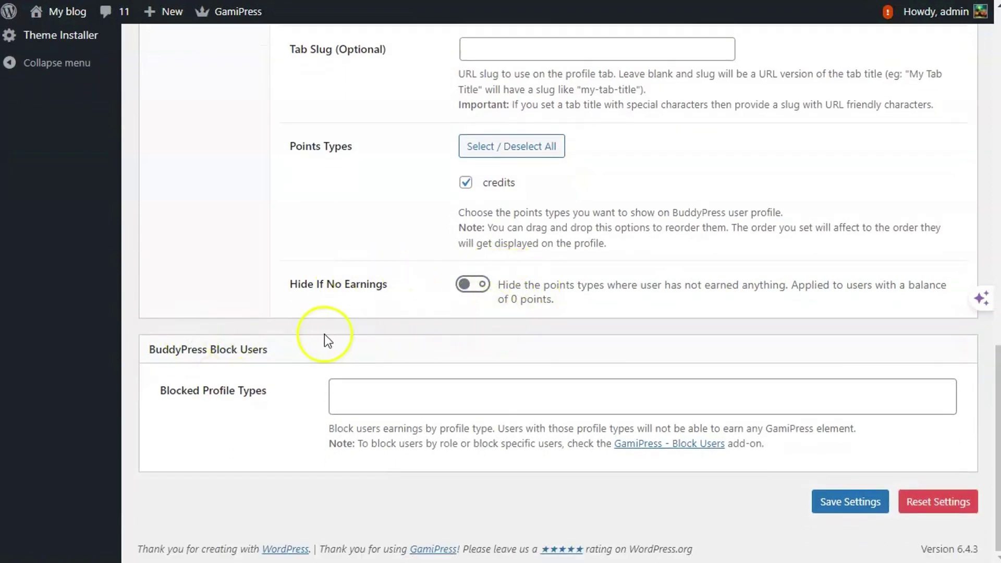
scroll(351, 302, "up", 5)
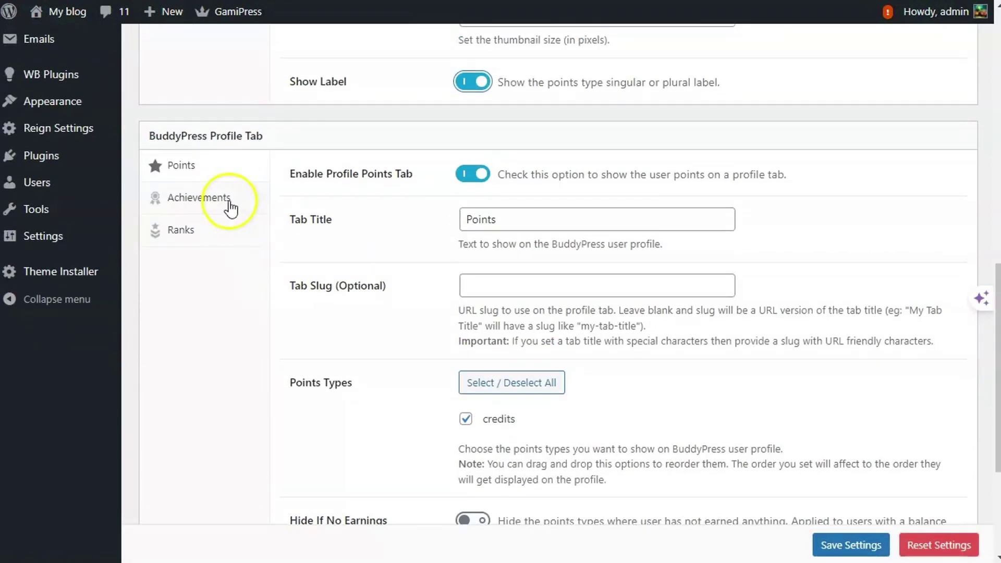
Enable the profile achievements tab and the profile ranks tab for BuddyPress, and save the settings.
left_click(261, 206)
left_click(466, 179)
left_click(202, 238)
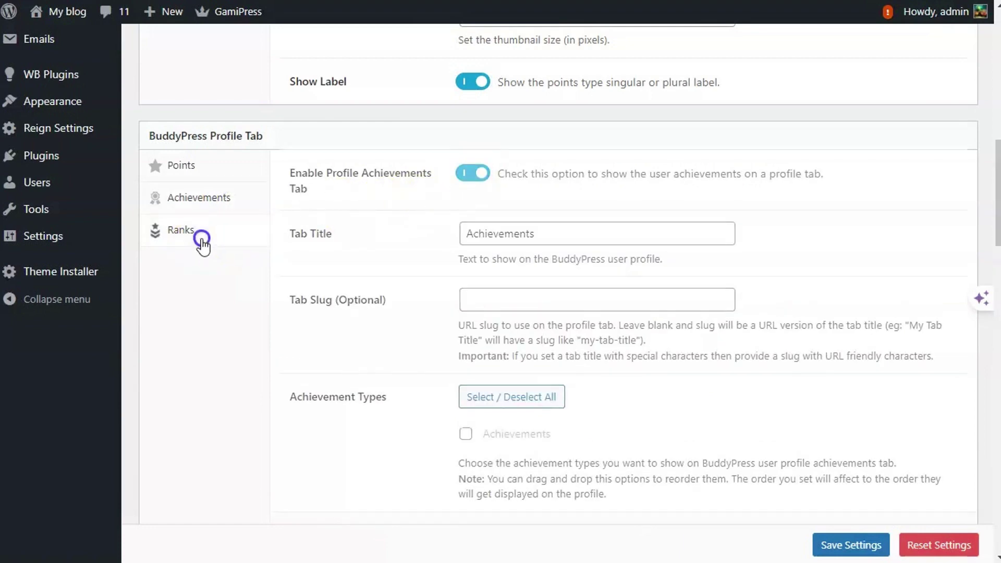
left_click(466, 178)
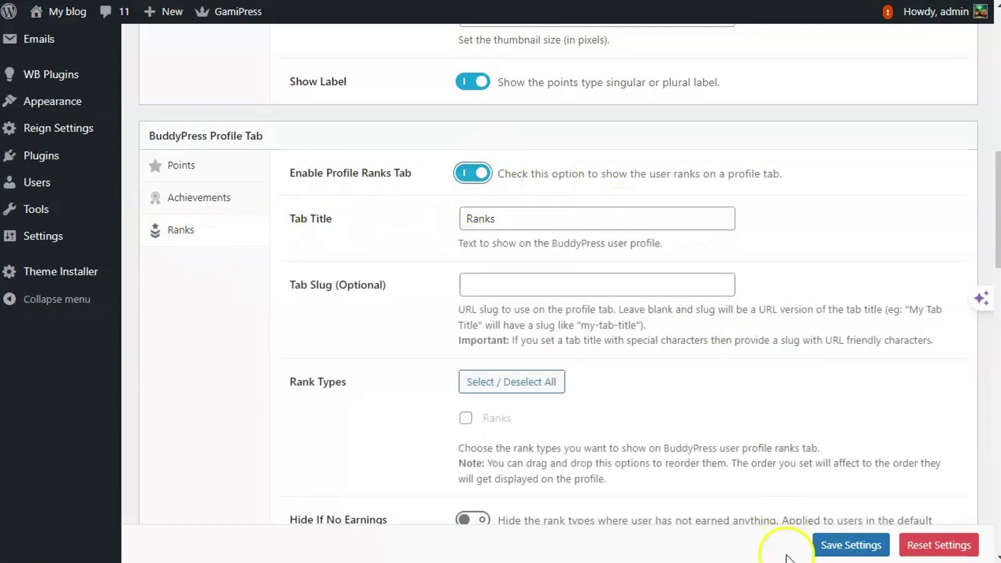
left_click(847, 544)
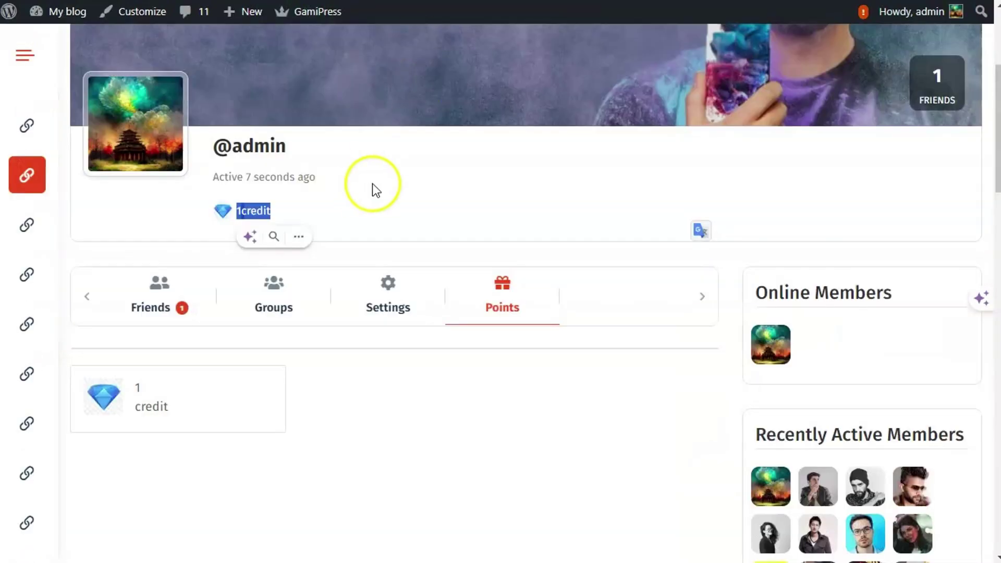
Reload the admin's community profile and look through its navigation for the Achievements and Ranks tabs.
right_click(385, 187)
left_click(440, 244)
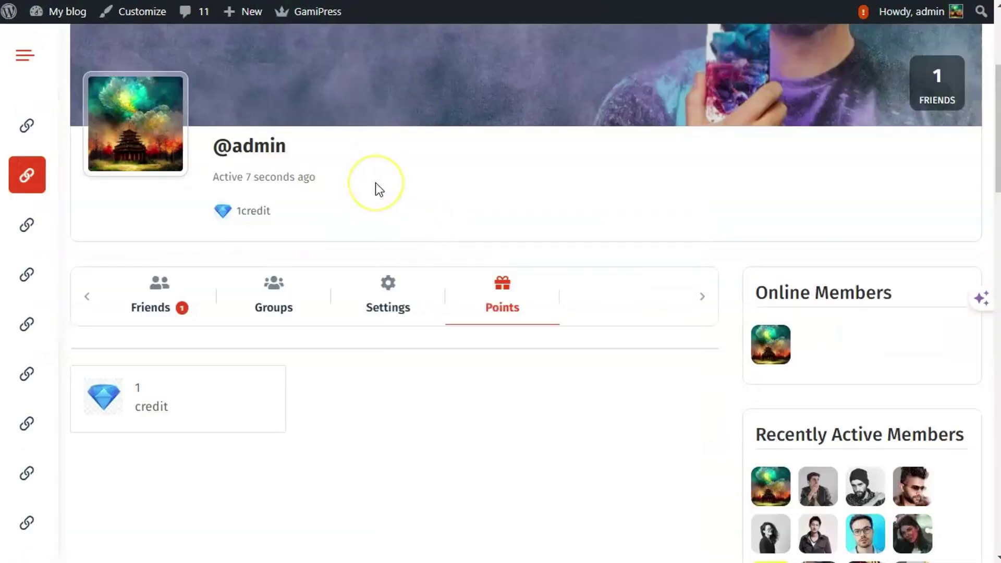
left_click(703, 300)
left_click(705, 302)
left_click(704, 303)
left_click(705, 301)
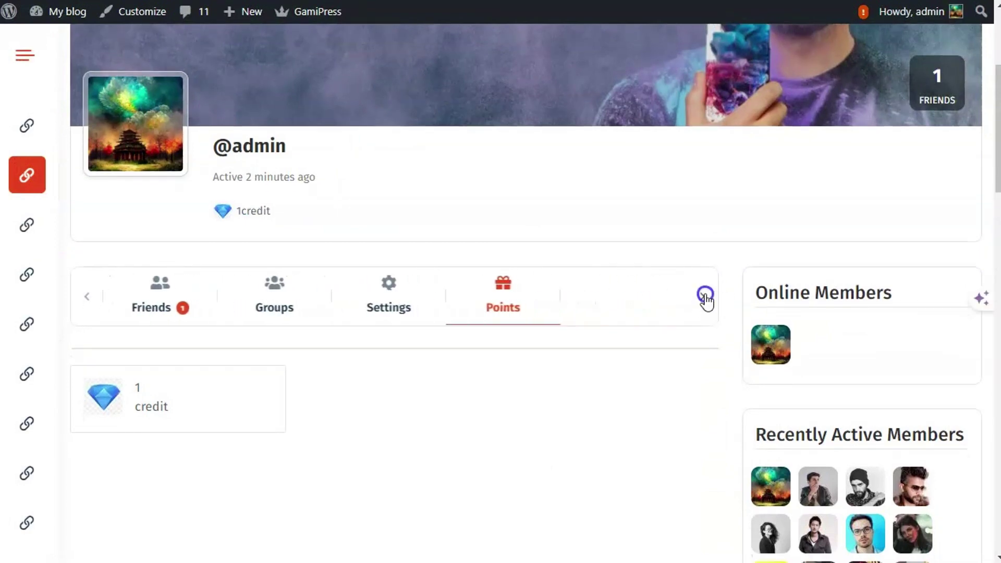
left_click(89, 295)
left_click(91, 295)
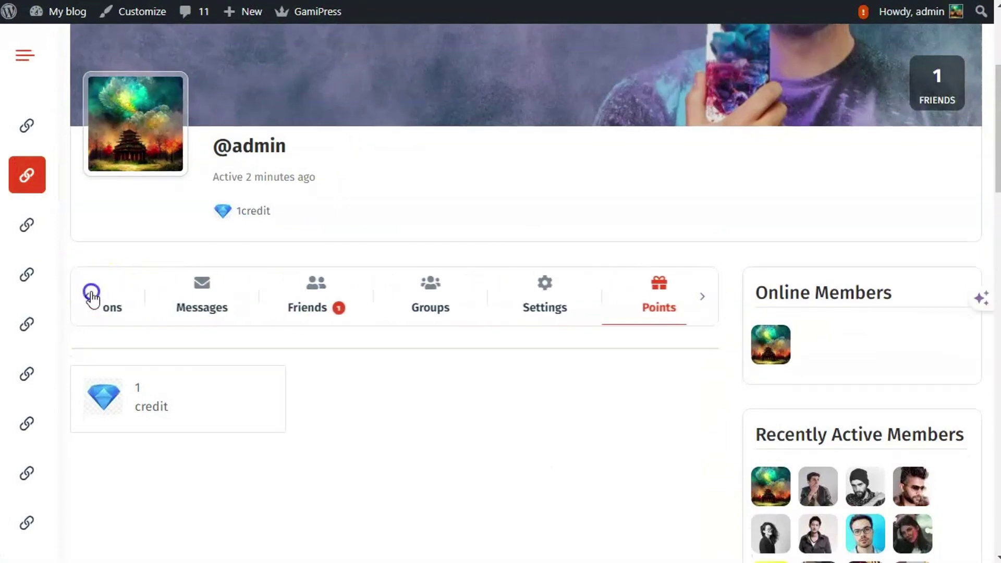
left_click(89, 295)
right_click(398, 390)
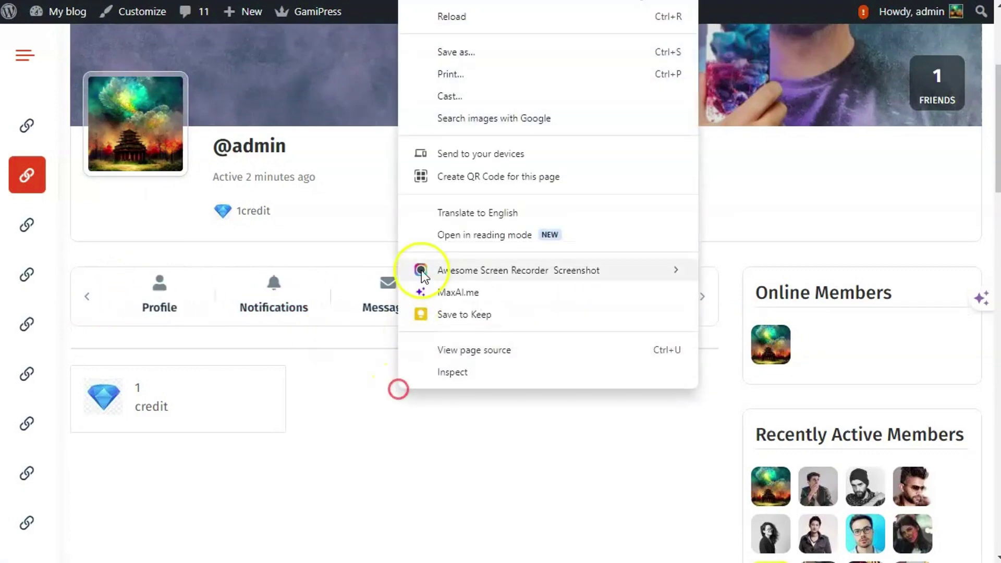
left_click(460, 20)
left_click(700, 306)
left_click(700, 307)
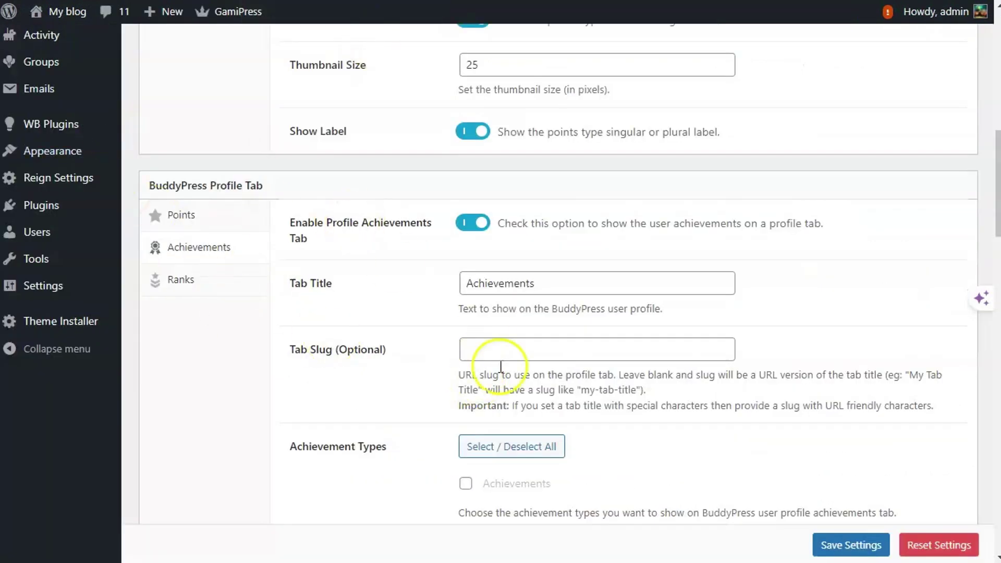
Include the Achievements type in the BuddyPress profile achievements tab.
scroll(500, 377, "down", 2)
left_click(467, 406)
scroll(624, 401, "down", 3)
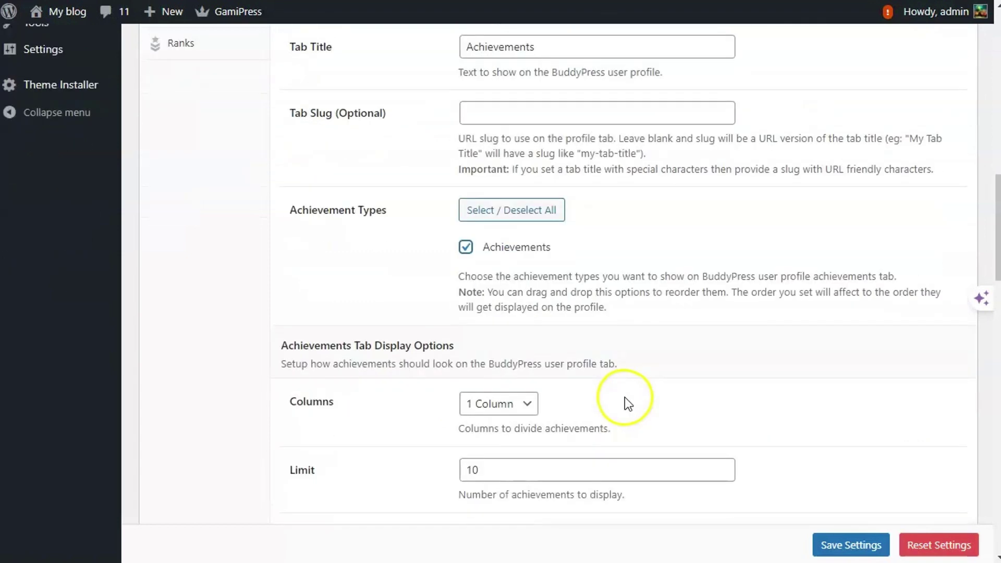
Enable Show Title, Show Link and Show Thumbnail in the achievements tab display options.
scroll(642, 407, "down", 2)
scroll(644, 418, "down", 2)
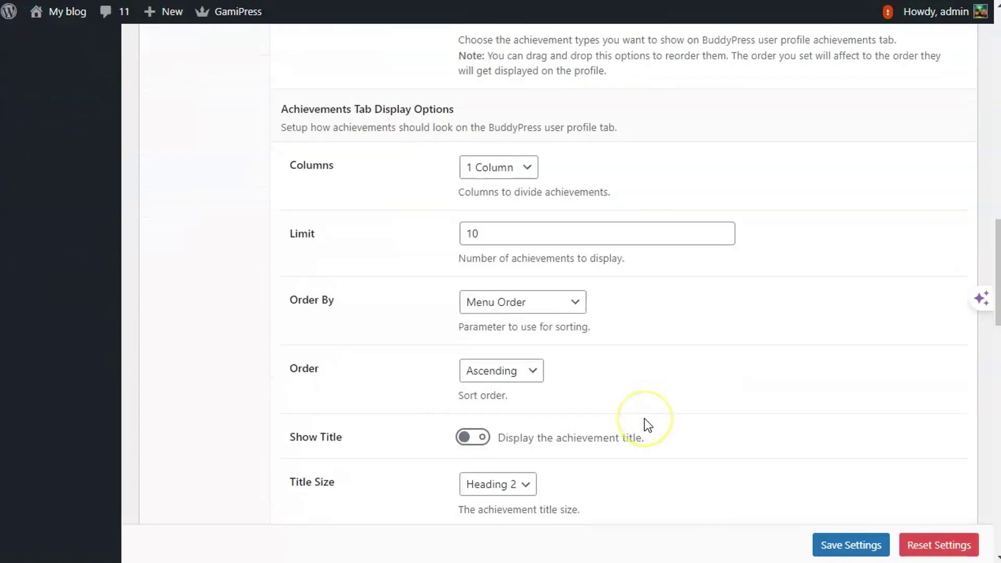
scroll(644, 420, "down", 2)
scroll(585, 421, "down", 3)
left_click(472, 200)
scroll(514, 360, "down", 1)
scroll(490, 292, "down", 1)
left_click(469, 231)
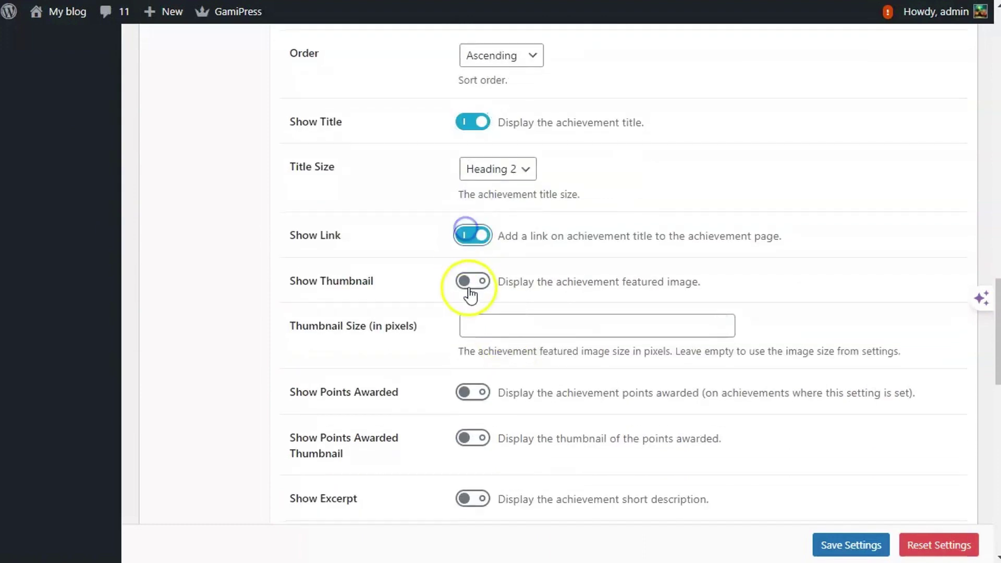
left_click(471, 284)
Enable Show Points Awarded and Show Points Awarded Thumbnail for the profile achievements tab.
scroll(475, 308, "down", 3)
left_click(472, 235)
scroll(472, 315, "down", 2)
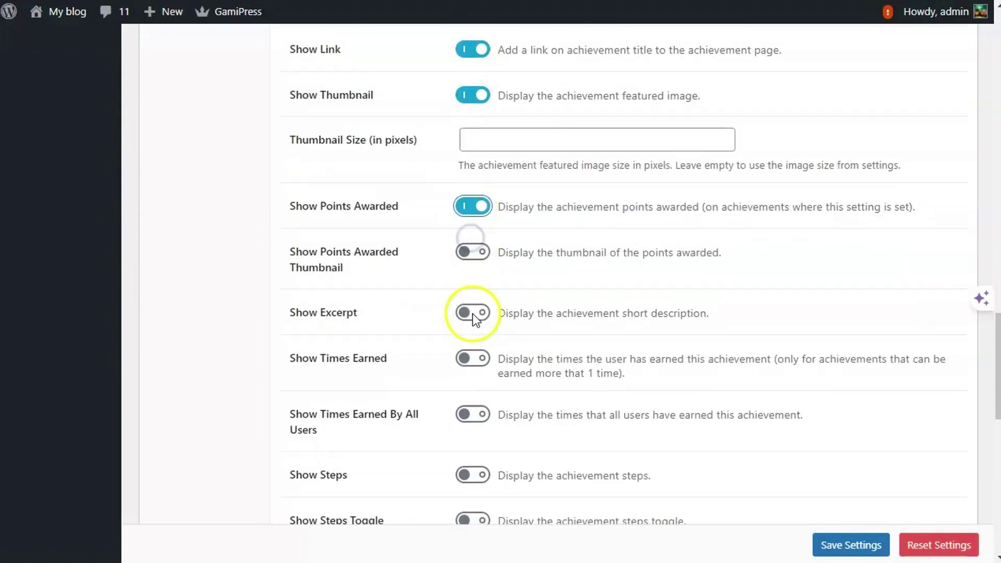
left_click(472, 204)
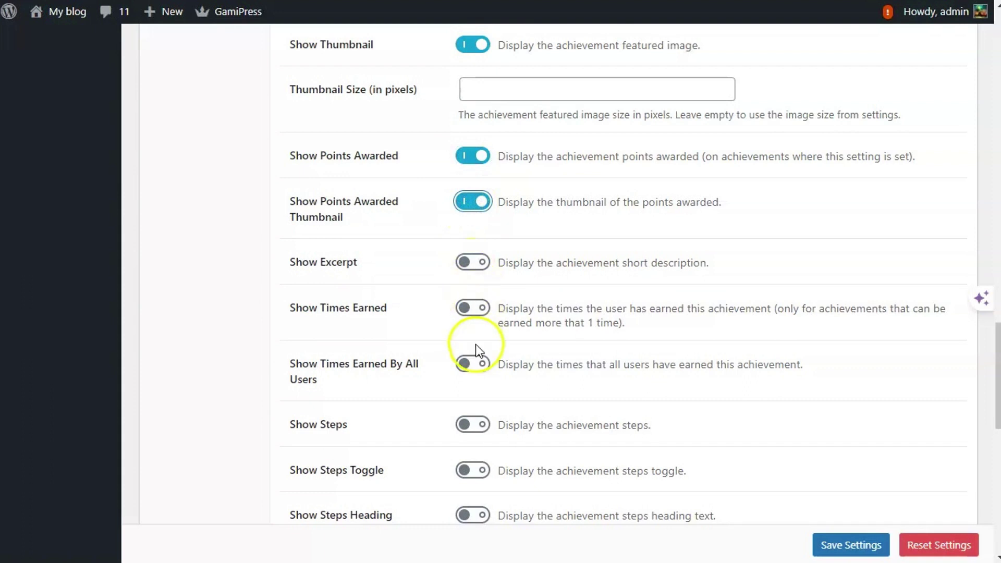
Enable Show Excerpt, Show Times Earned and Show Times Earned By All Users for the profile achievements tab.
scroll(476, 347, "down", 3)
left_click(496, 105)
left_click(475, 151)
left_click(475, 207)
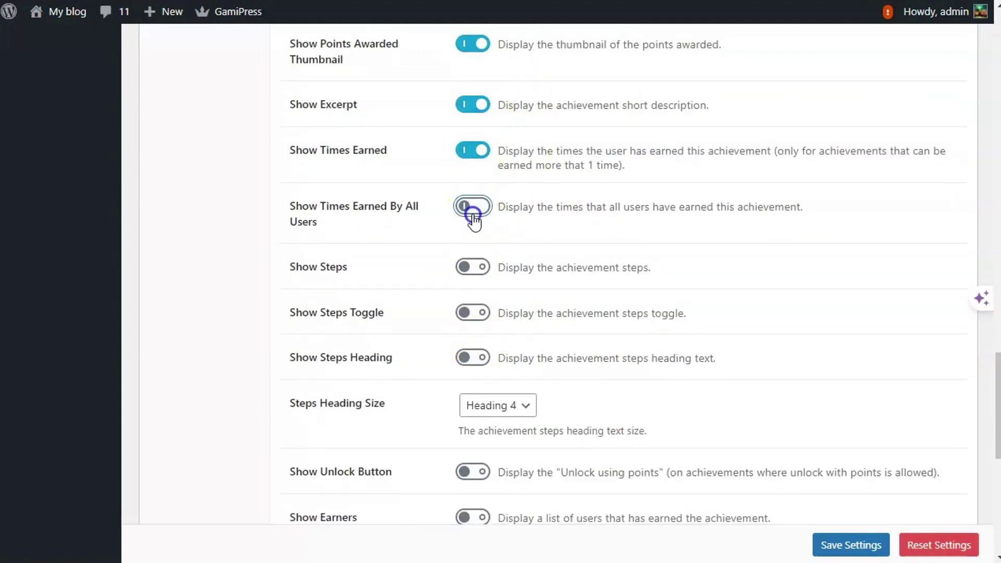
Recheck the achievements tab display options, enable Show Steps, and save the settings.
scroll(464, 231, "up", 10)
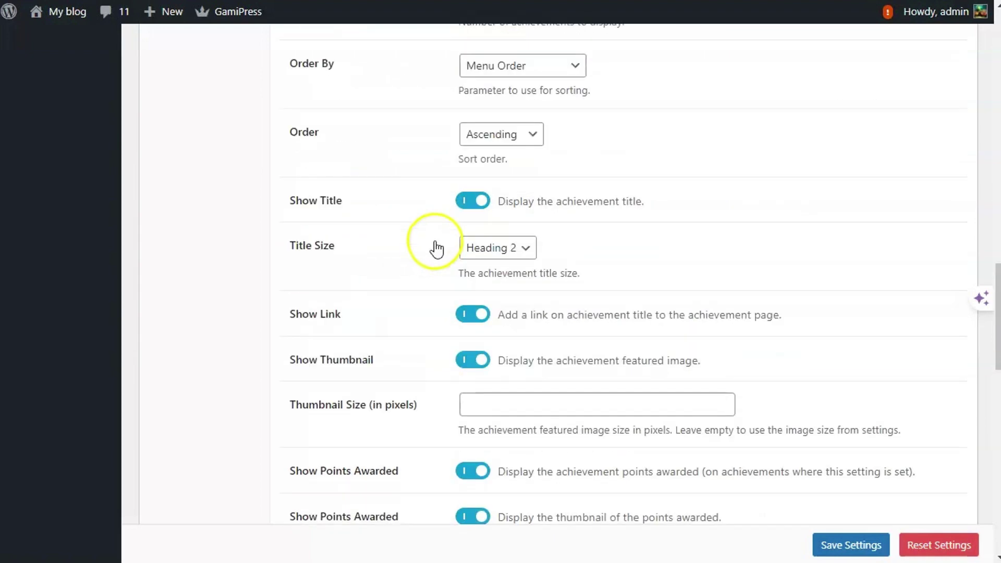
scroll(432, 329, "down", 3)
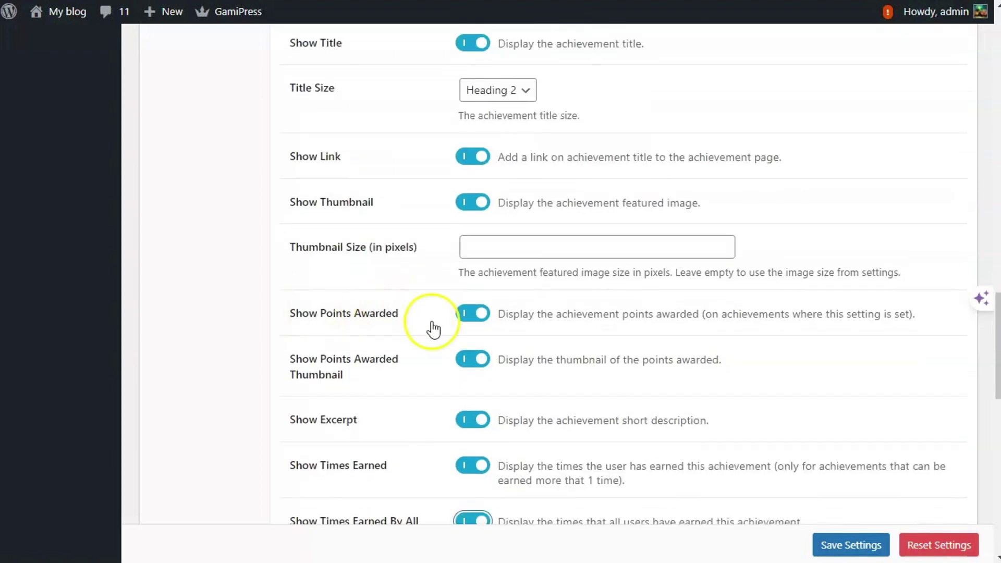
scroll(433, 324, "down", 2)
scroll(433, 323, "up", 2)
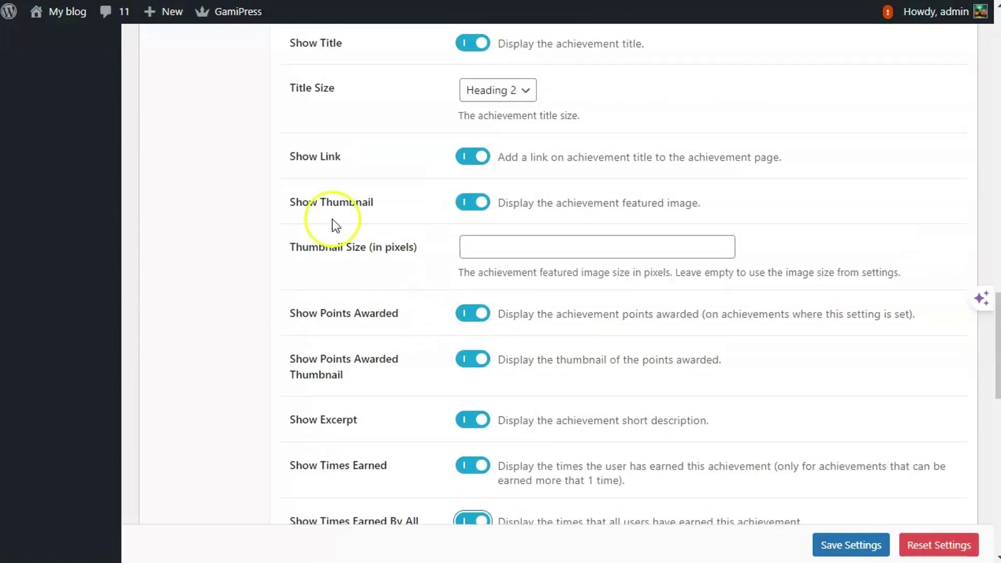
scroll(433, 232, "down", 6)
left_click(467, 267)
scroll(449, 339, "up", 8)
scroll(450, 356, "up", 3)
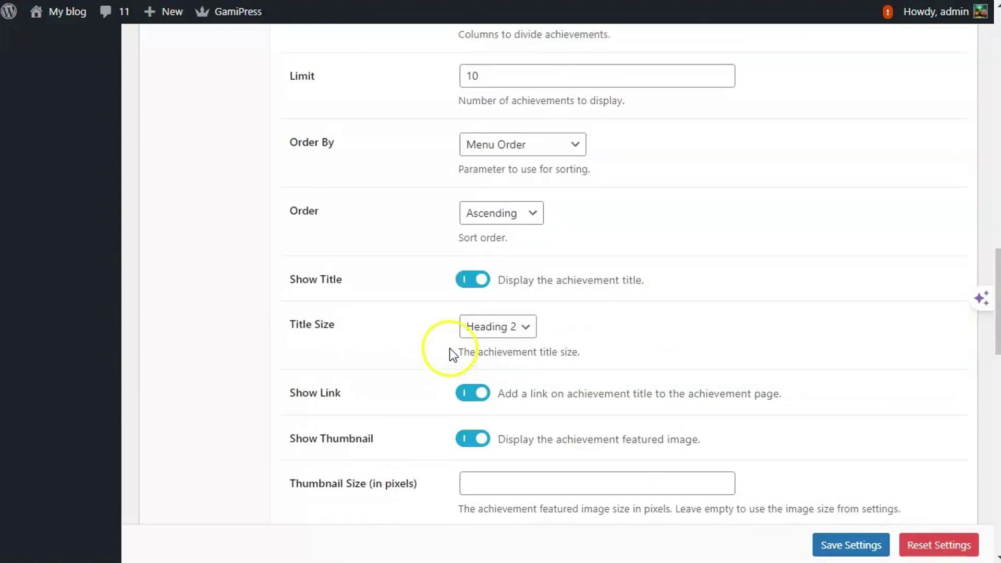
left_click(830, 544)
left_click(541, 180)
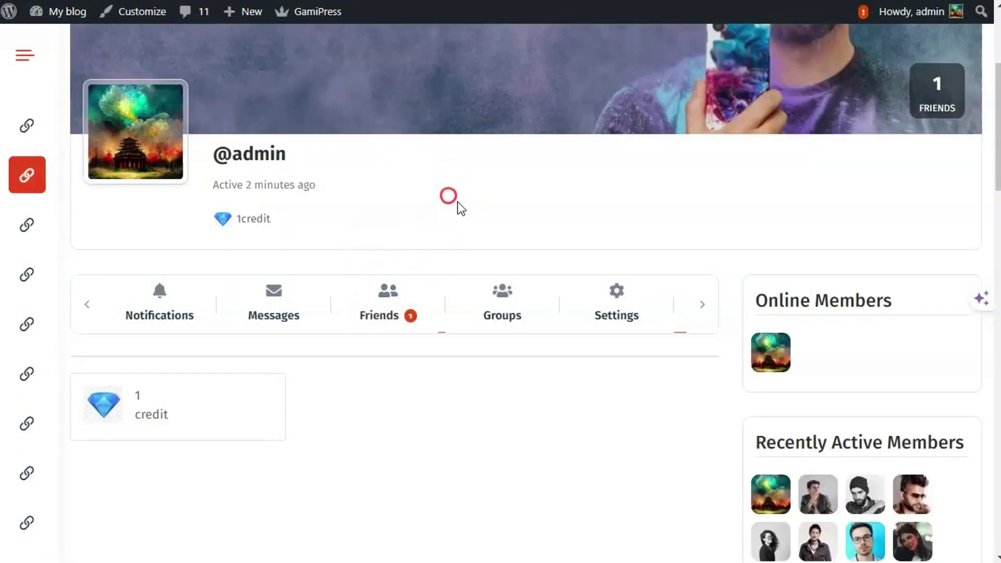
Reload the admin's community profile and open its Achievements tab to examine how the earned achievement is displayed.
right_click(450, 199)
left_click(492, 253)
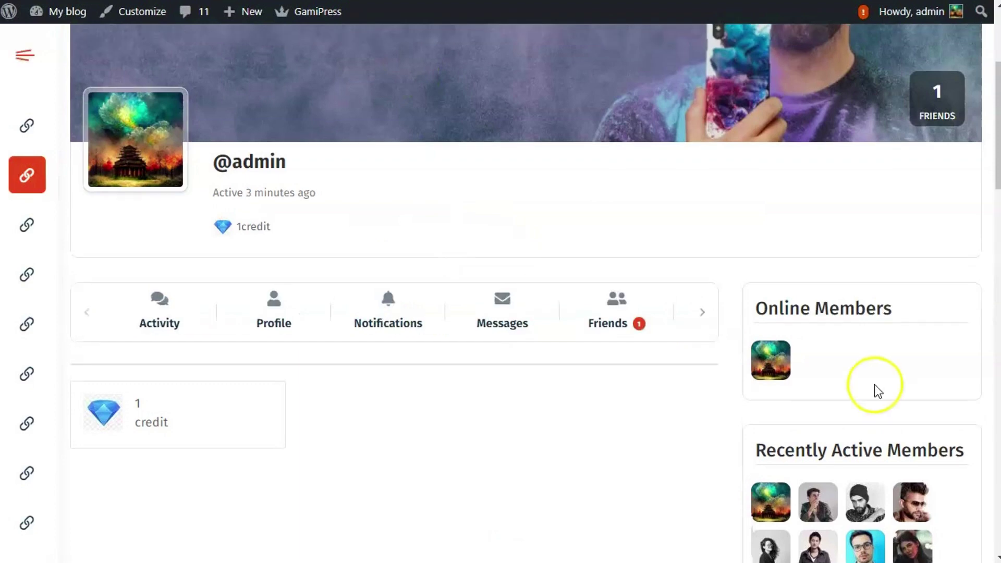
left_click(702, 313)
left_click(702, 313)
left_click(702, 313)
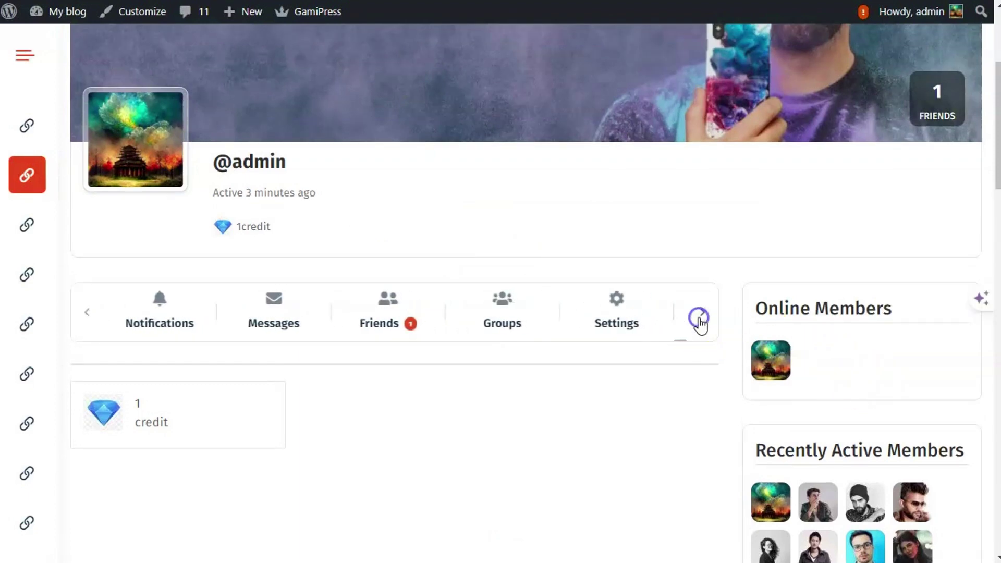
left_click(702, 313)
left_click(702, 313)
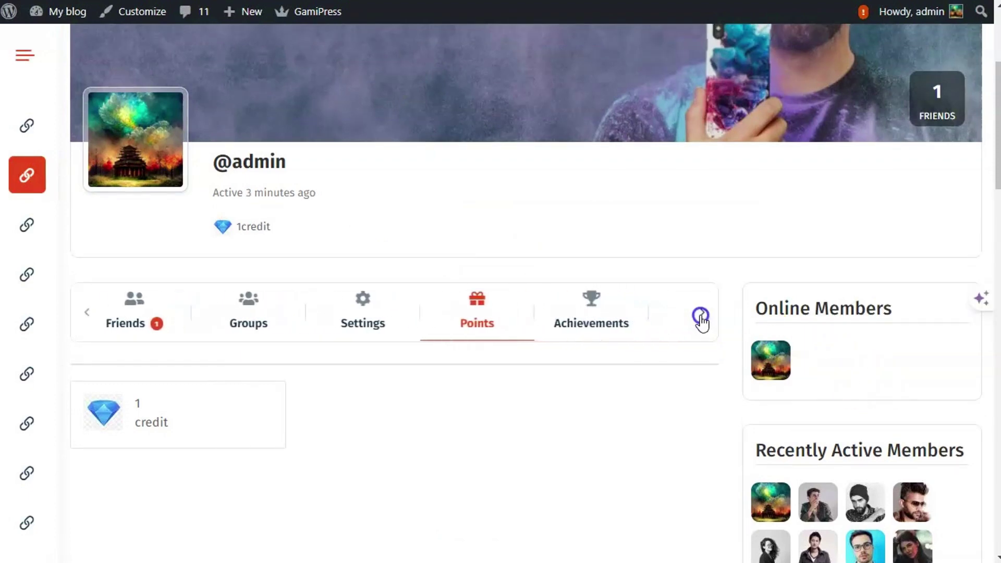
left_click(510, 319)
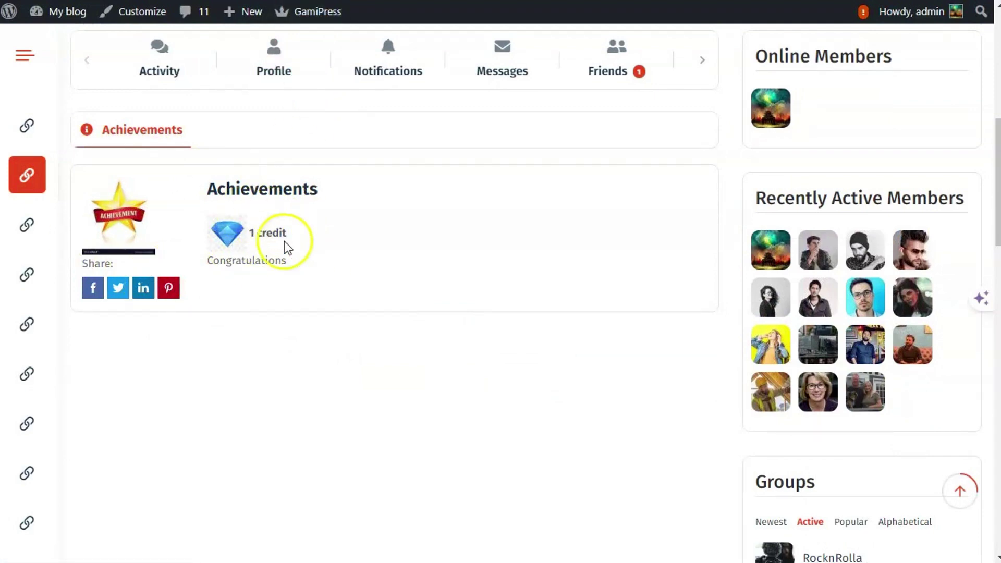
left_click_drag(272, 217, 298, 255)
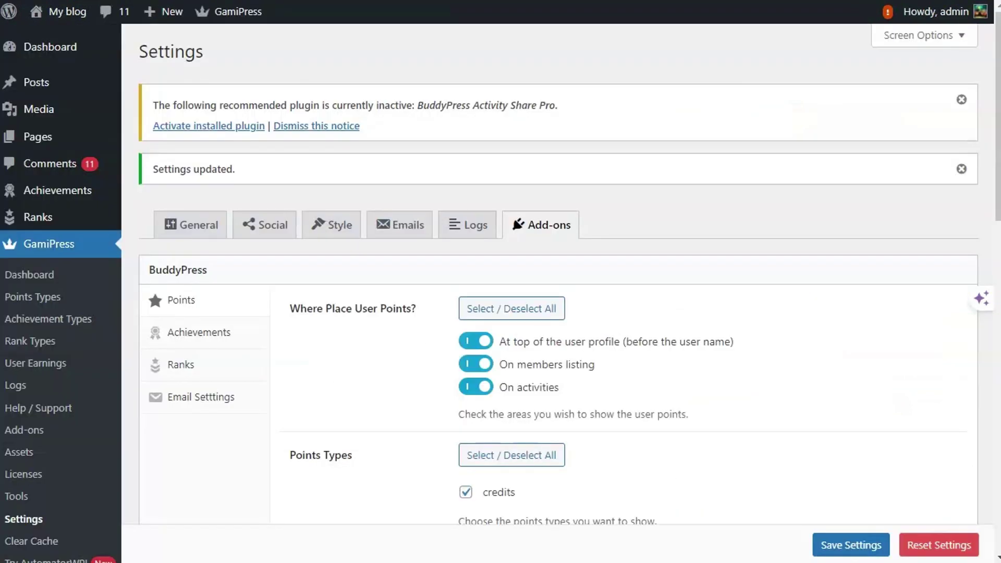
Return to the profile achievements tab options and enable Show Steps Toggle and Show Steps Heading.
scroll(333, 338, "down", 10)
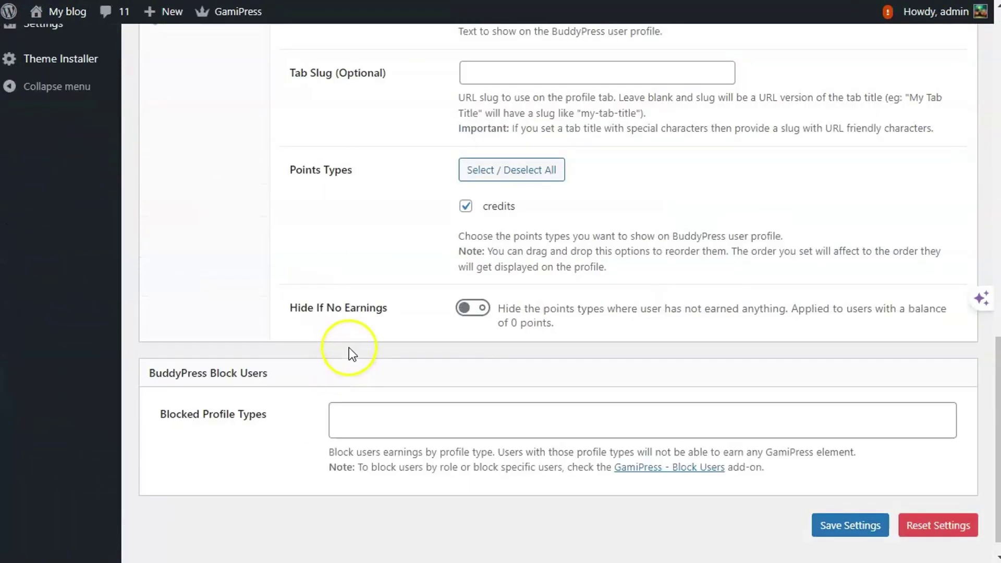
scroll(349, 348, "up", 10)
scroll(349, 348, "down", 5)
left_click(239, 228)
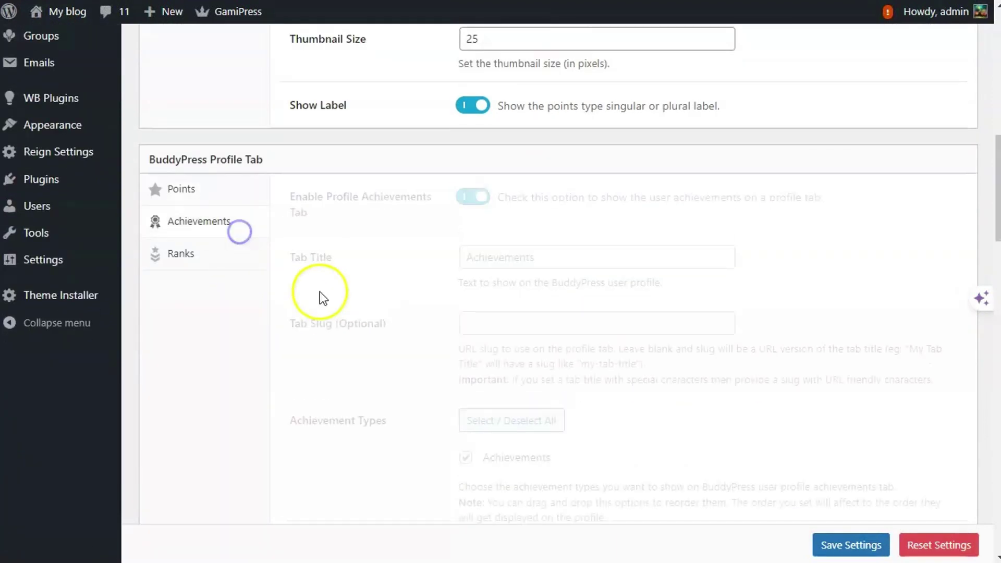
scroll(326, 313, "down", 15)
scroll(331, 328, "down", 6)
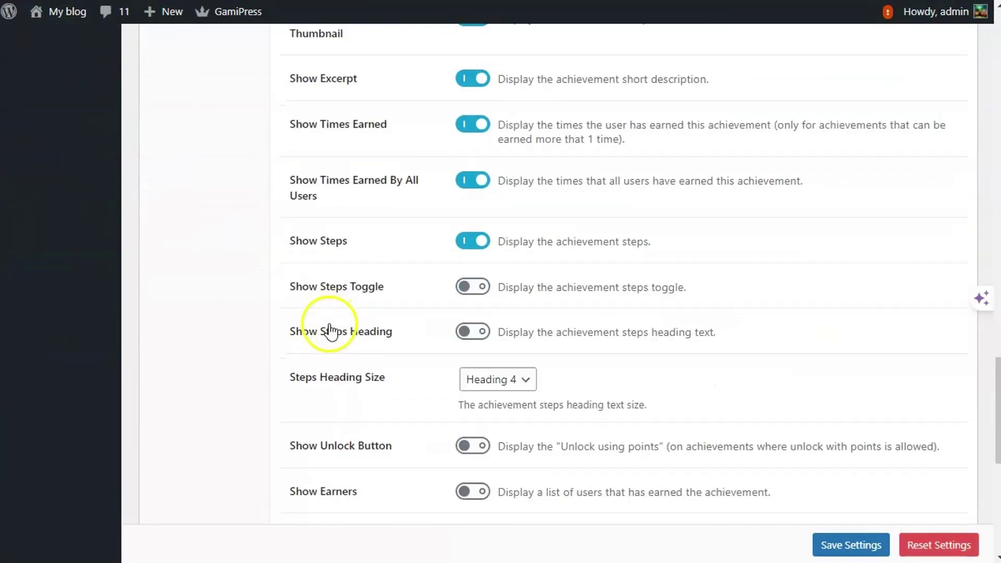
scroll(351, 315, "up", 3)
left_click(476, 209)
left_click(470, 256)
Enable Show Unlock Button and Show Earners for the profile achievements tab.
scroll(424, 305, "down", 2)
left_click(472, 288)
left_click(474, 335)
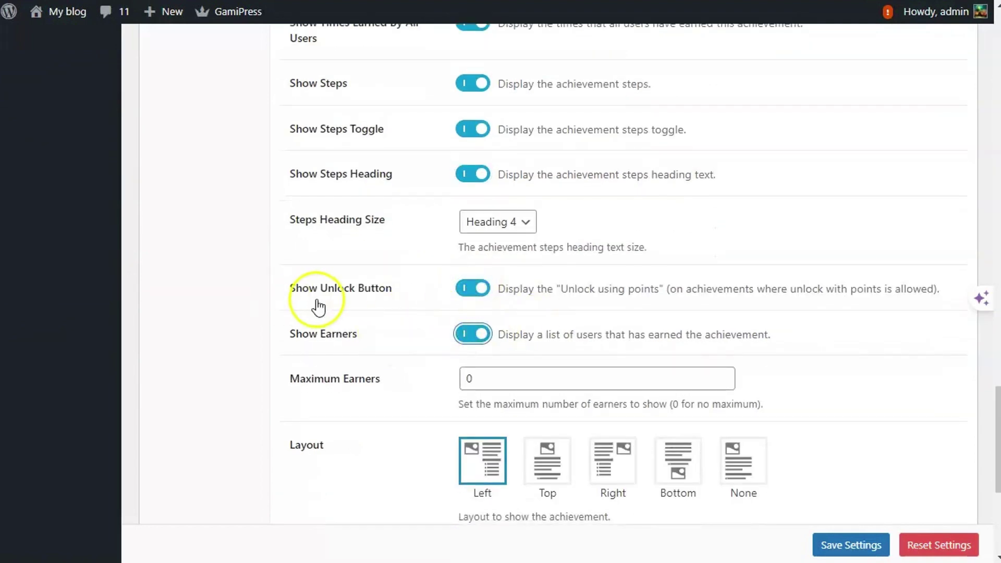
Set the profile achievements tab layout to Top and save the settings.
scroll(321, 313, "down", 4)
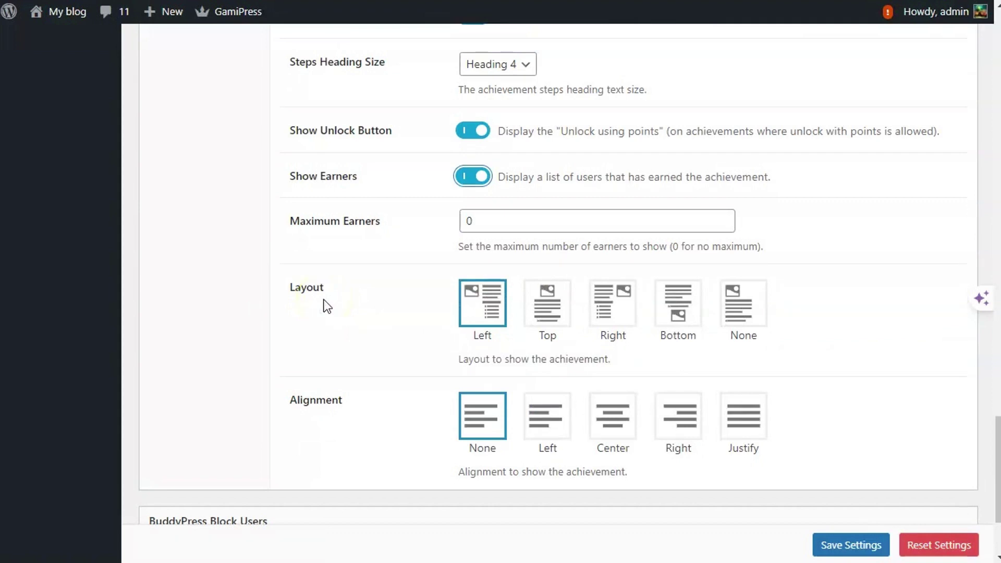
scroll(558, 281, "down", 2)
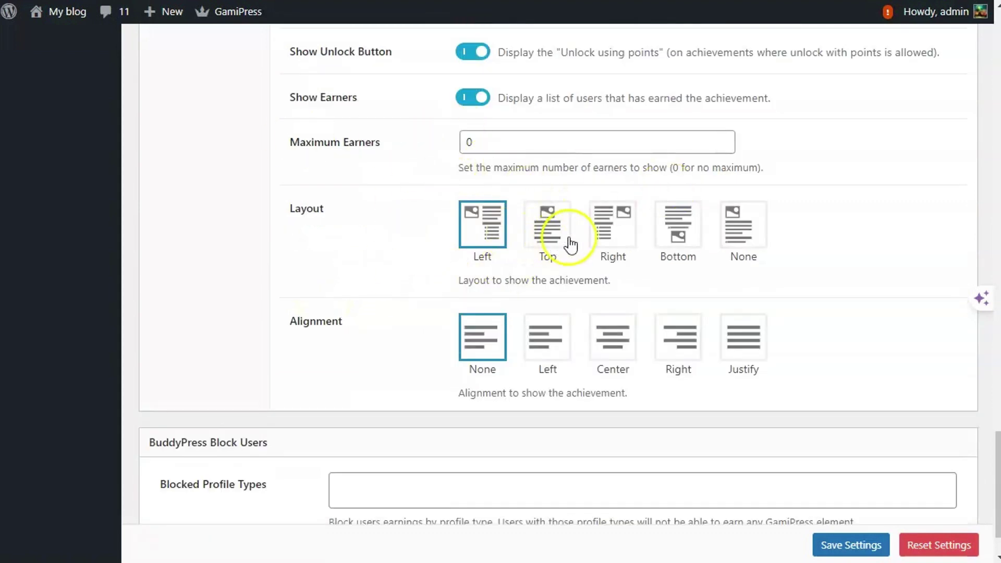
left_click(548, 229)
scroll(402, 312, "down", 2)
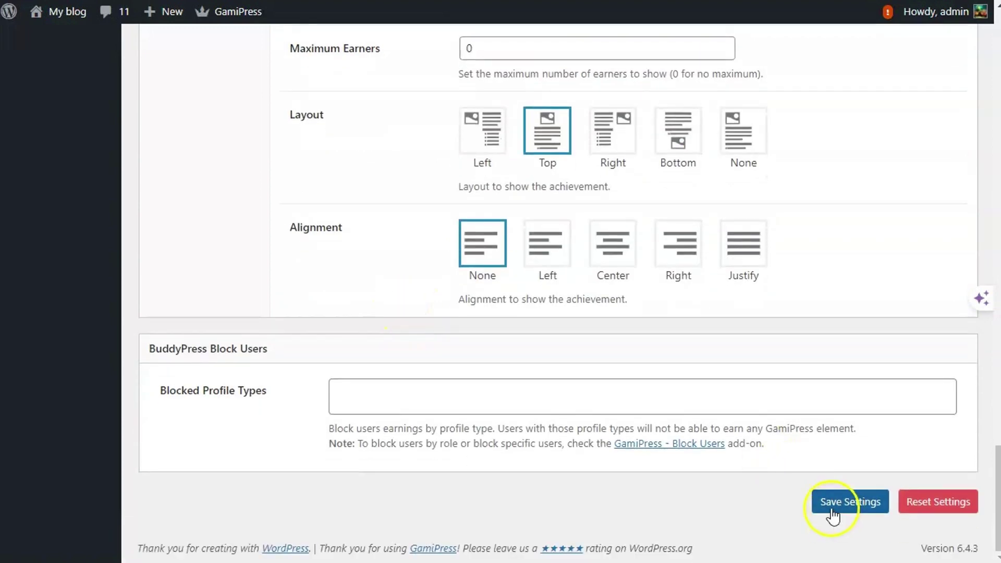
left_click(833, 513)
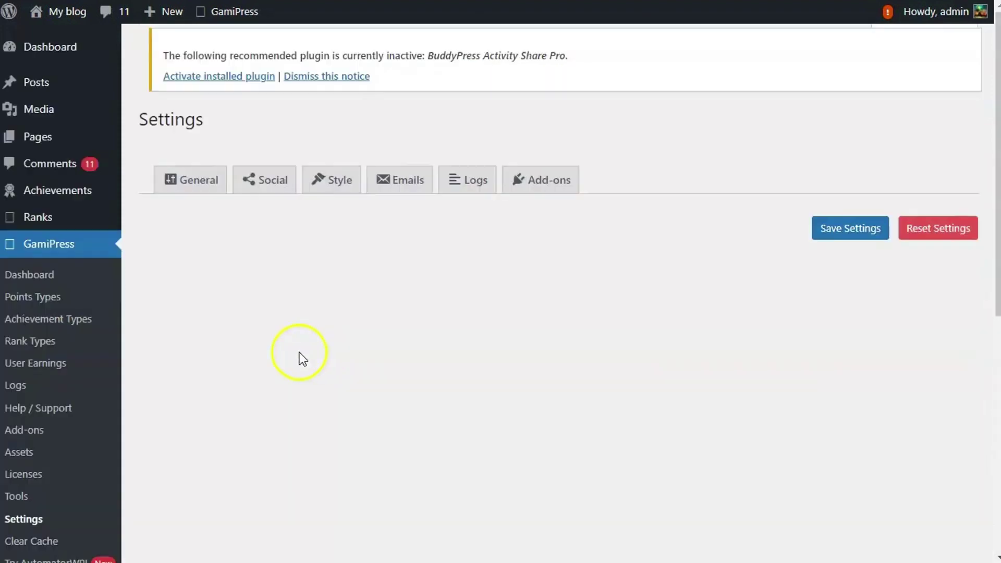
In the BuddyPress profile tab options for ranks, include the Ranks rank type.
scroll(235, 327, "down", 6)
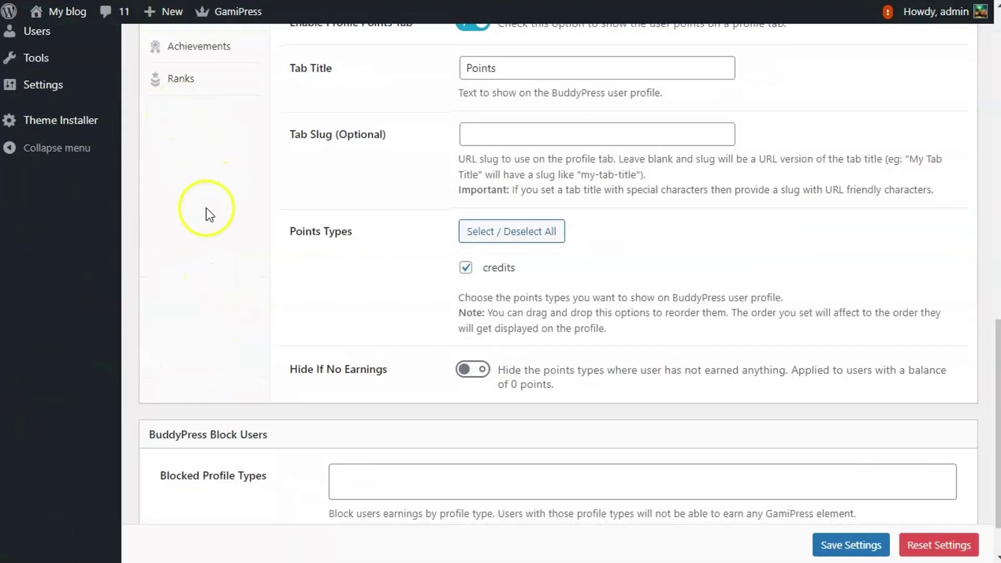
left_click(182, 79)
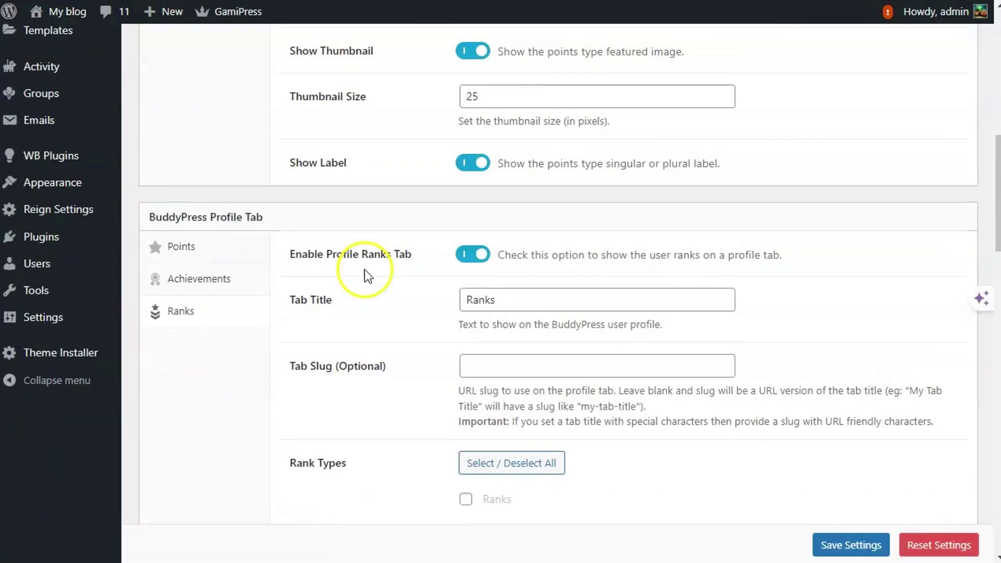
scroll(485, 346, "down", 3)
left_click(466, 345)
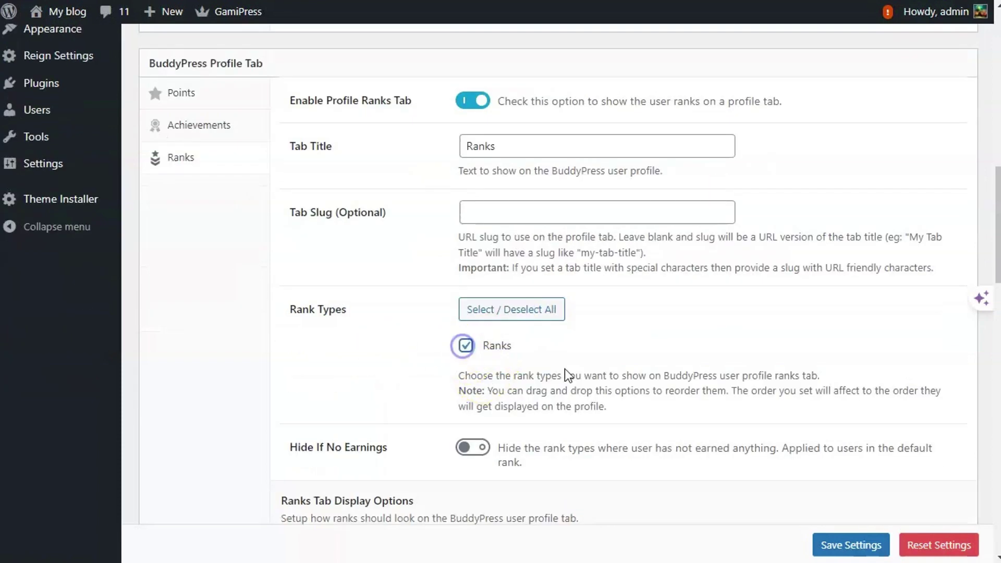
Enable Show Title and Show Link for the profile ranks tab and save the settings.
scroll(404, 361, "down", 10)
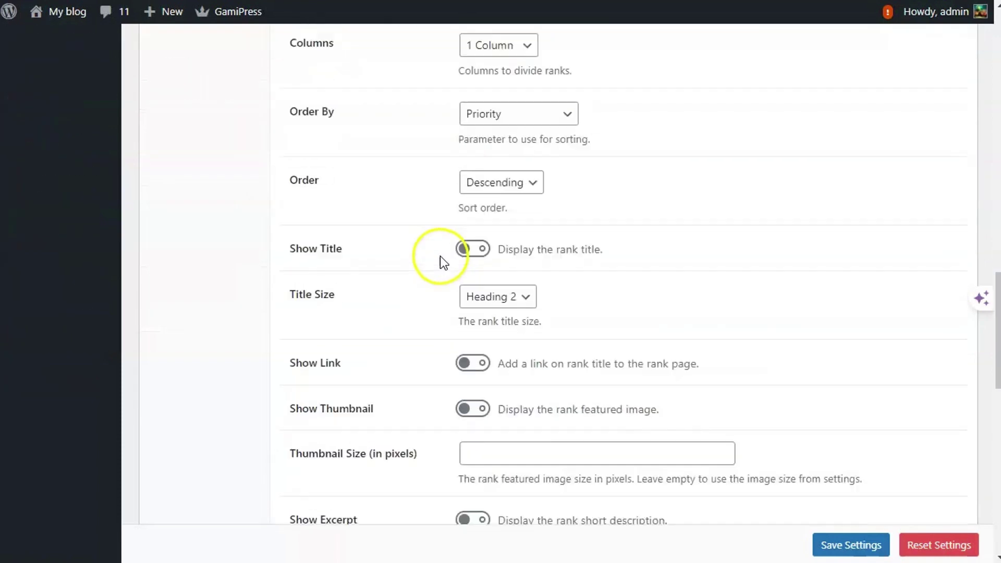
scroll(440, 255, "down", 2)
left_click(484, 248)
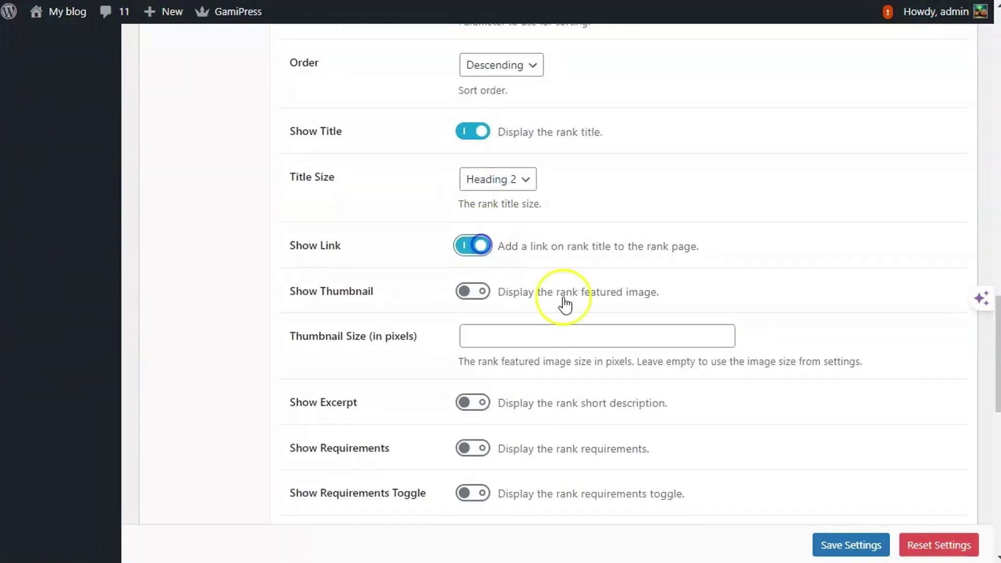
left_click(857, 548)
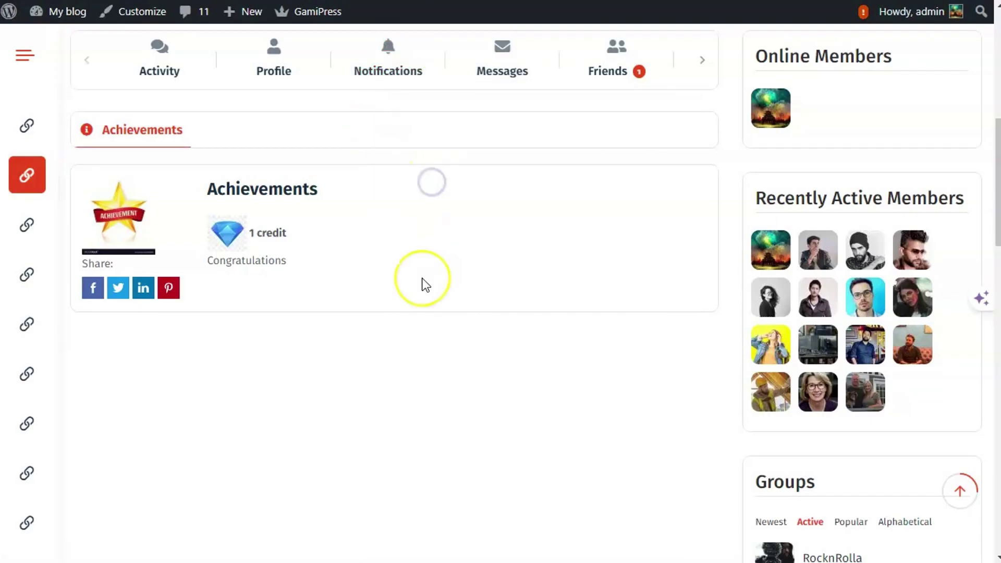
Check the earned achievement's layout on the admin's community profile and unlock the achievement using 1 credit.
scroll(417, 291, "down", 2)
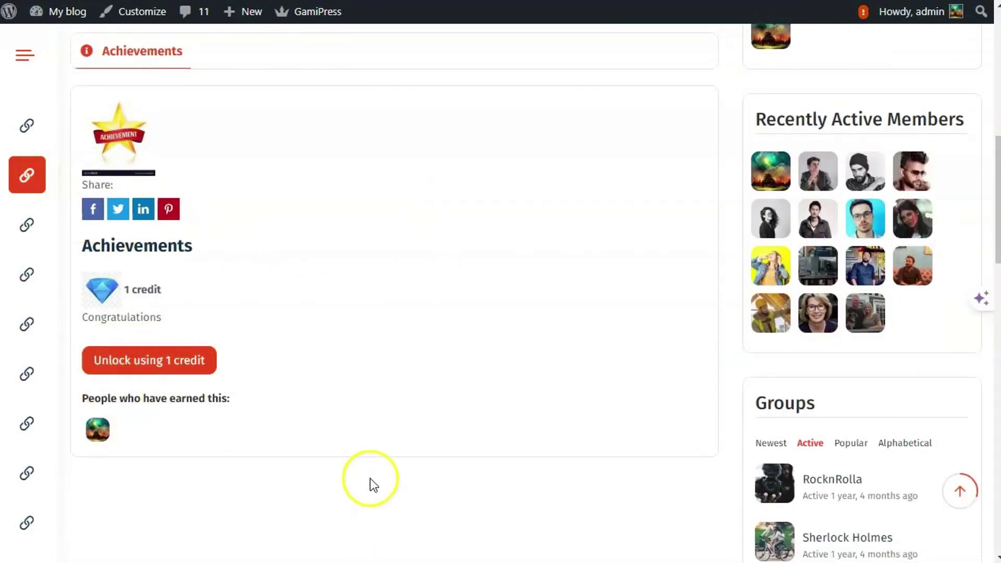
left_click(168, 364)
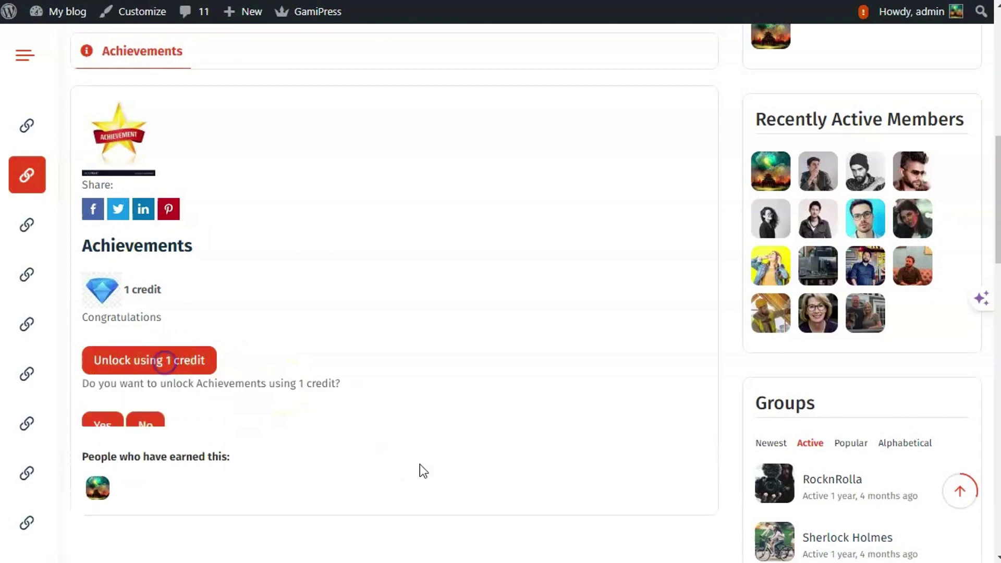
left_click(97, 437)
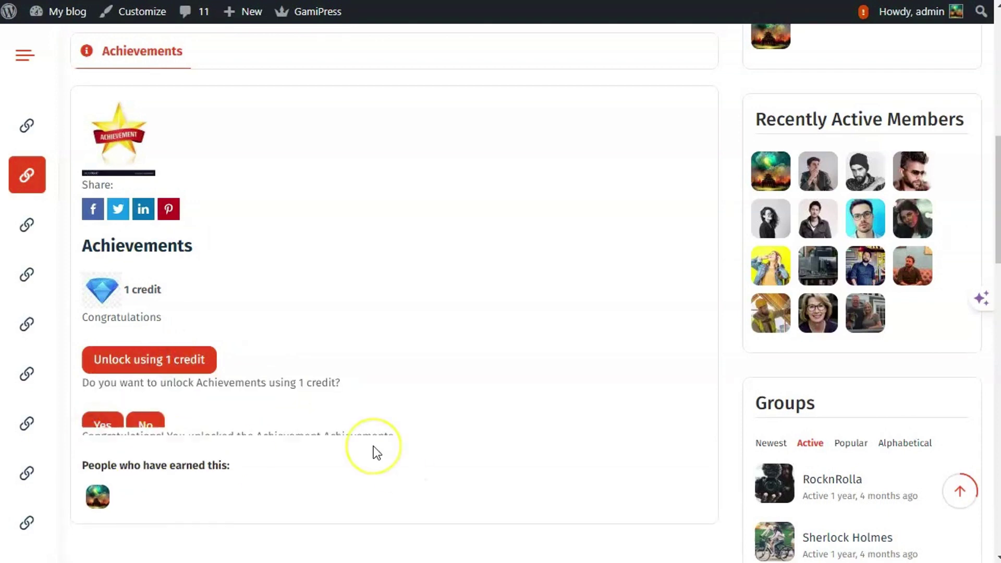
left_click_drag(205, 369, 554, 384)
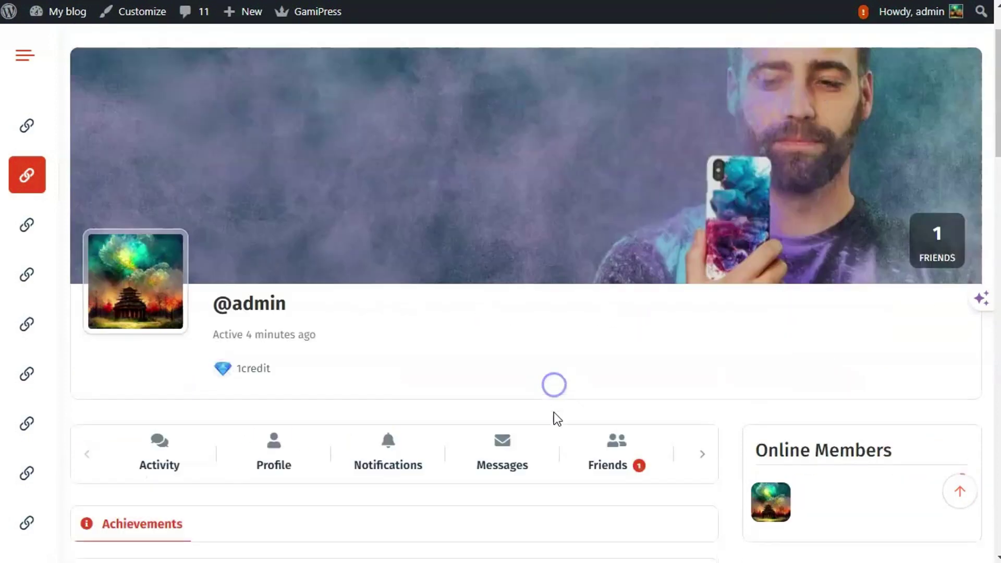
Find and open the Ranks tab in the admin's profile navigation.
left_click(705, 455)
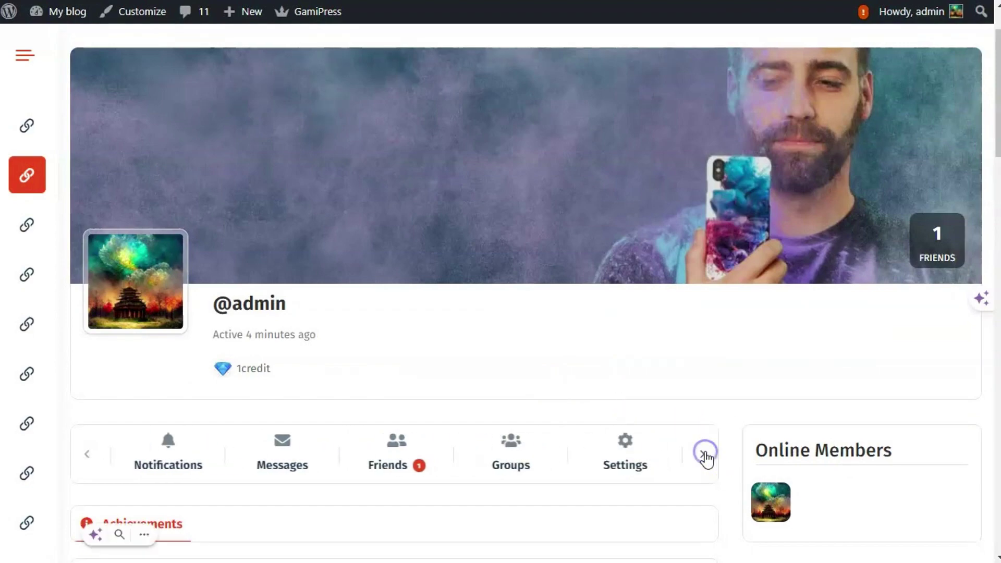
left_click(706, 454)
left_click(704, 453)
left_click(704, 453)
left_click(637, 451)
scroll(537, 384, "down", 1)
scroll(533, 381, "down", 5)
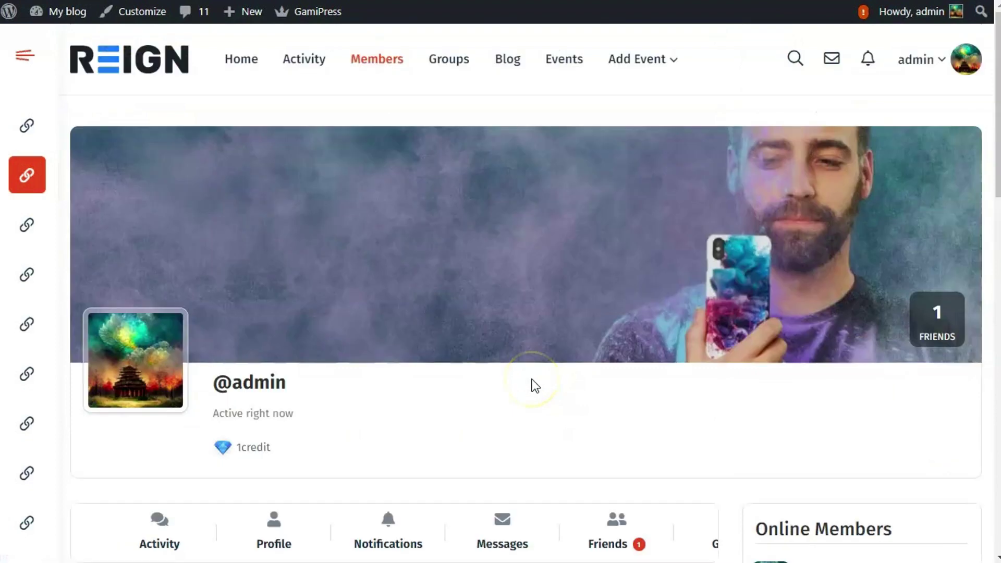
Follow the Rank 1 title link to view the rank's page, and return to the profile's Ranks tab.
scroll(533, 381, "down", 5)
left_click(101, 271)
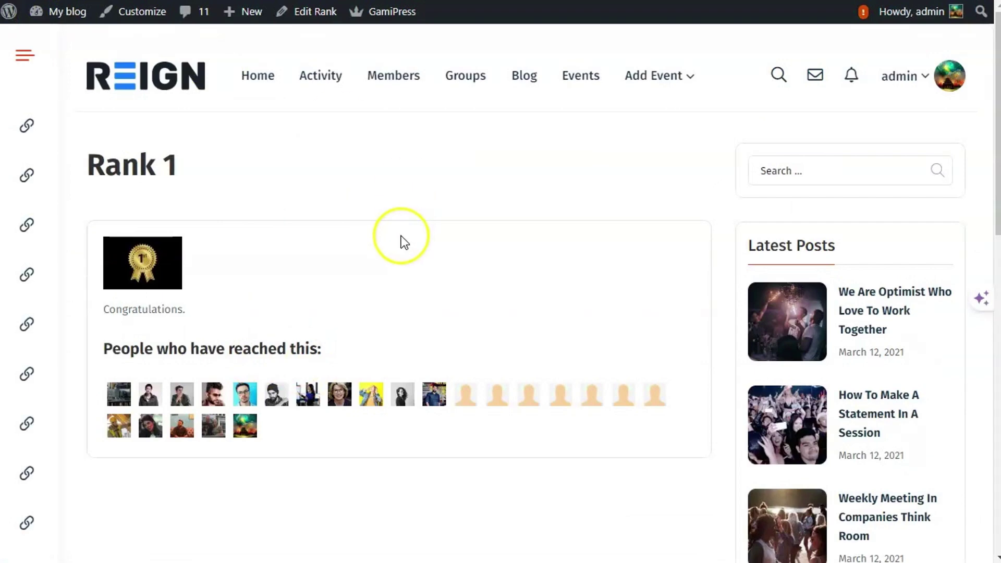
key("alt+Left")
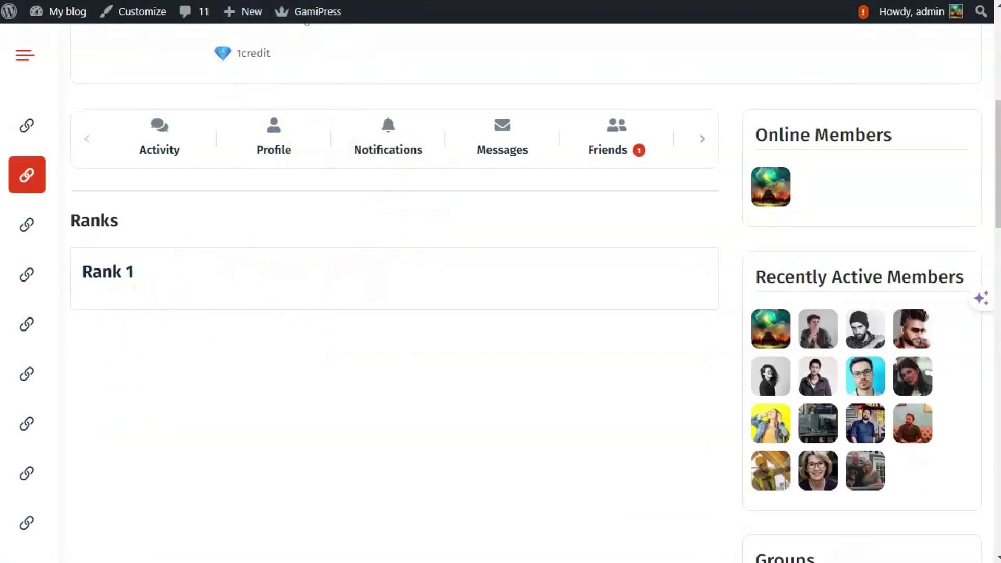
Go back to the profile ranks tab options in the GamiPress settings and enable Show Thumbnail and Show Excerpt.
key("alt+Left")
key("alt+Left")
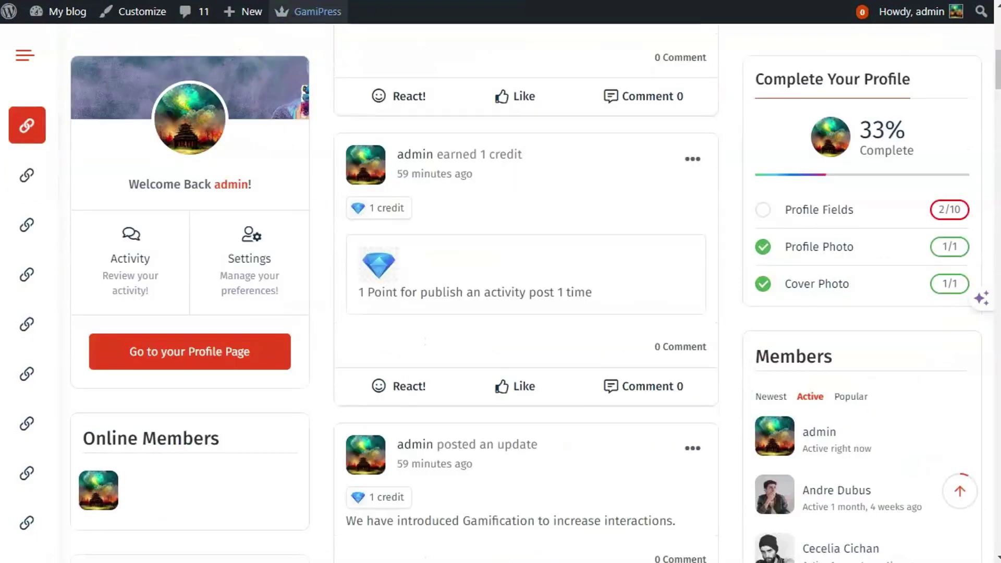
key("alt+Left")
scroll(340, 336, "down", 8)
left_click(203, 435)
scroll(375, 351, "down", 10)
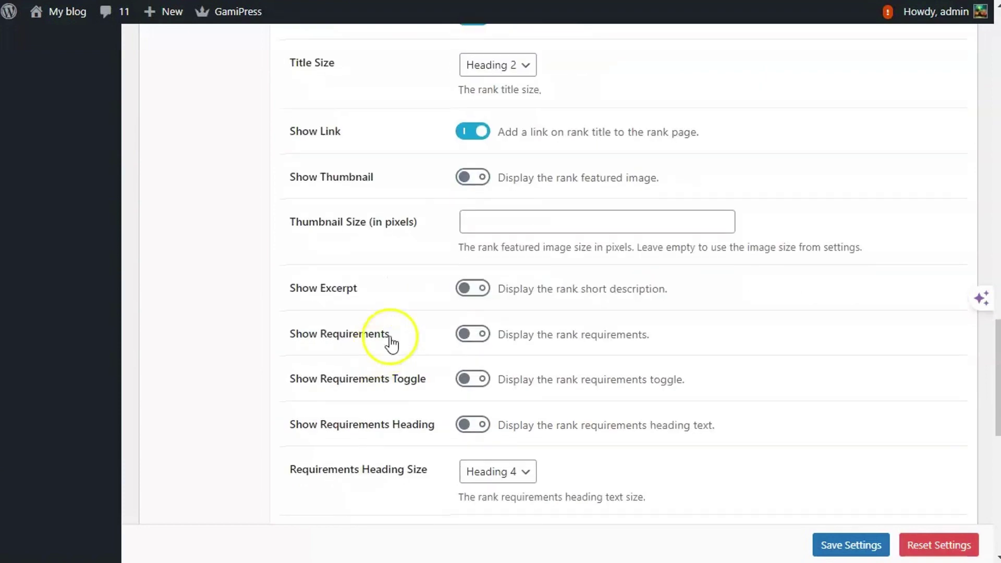
left_click(474, 176)
left_click(465, 290)
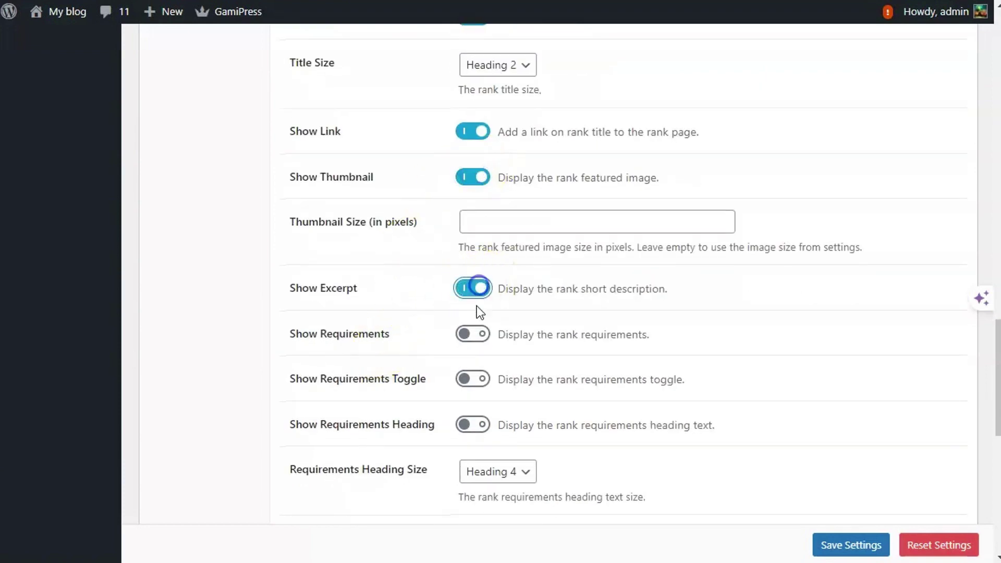
Enable Show Requirements, Show Requirements Toggle, Show Requirements Heading, Show Unlock Button and Show Earners for the profile ranks tab.
left_click(473, 380)
left_click(473, 425)
scroll(605, 415, "down", 5)
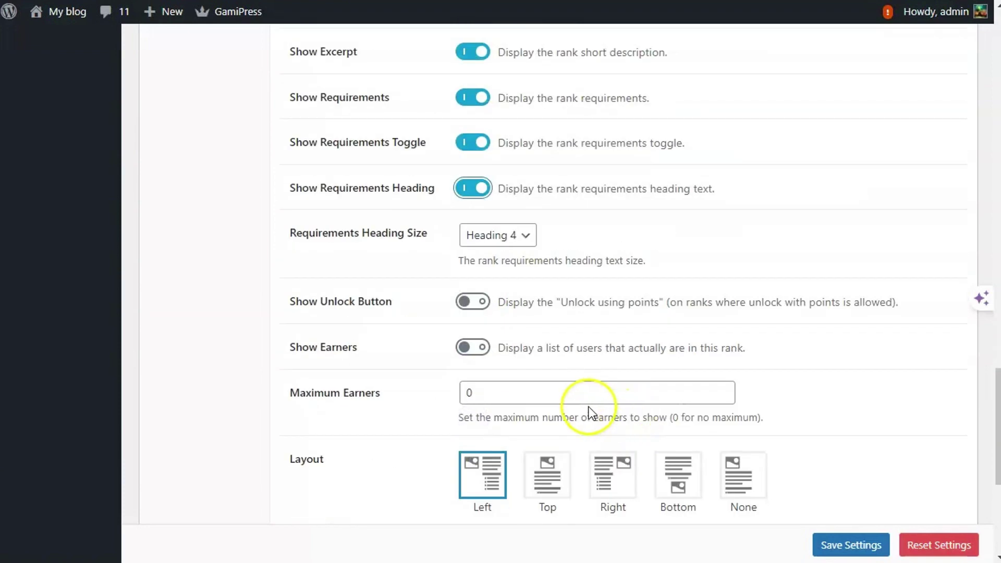
left_click(474, 306)
left_click(476, 348)
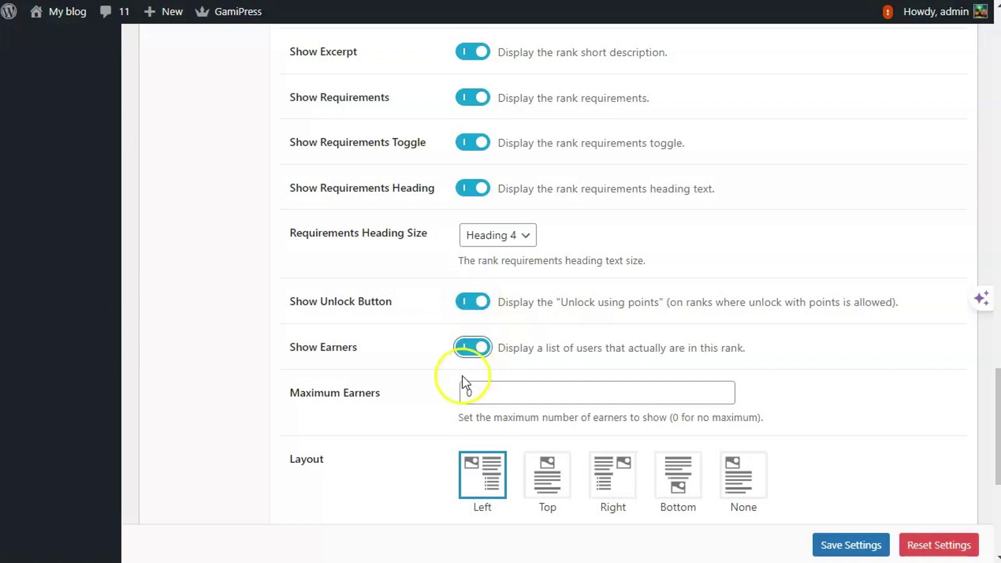
Set the profile ranks tab layout to Top.
scroll(377, 427, "down", 3)
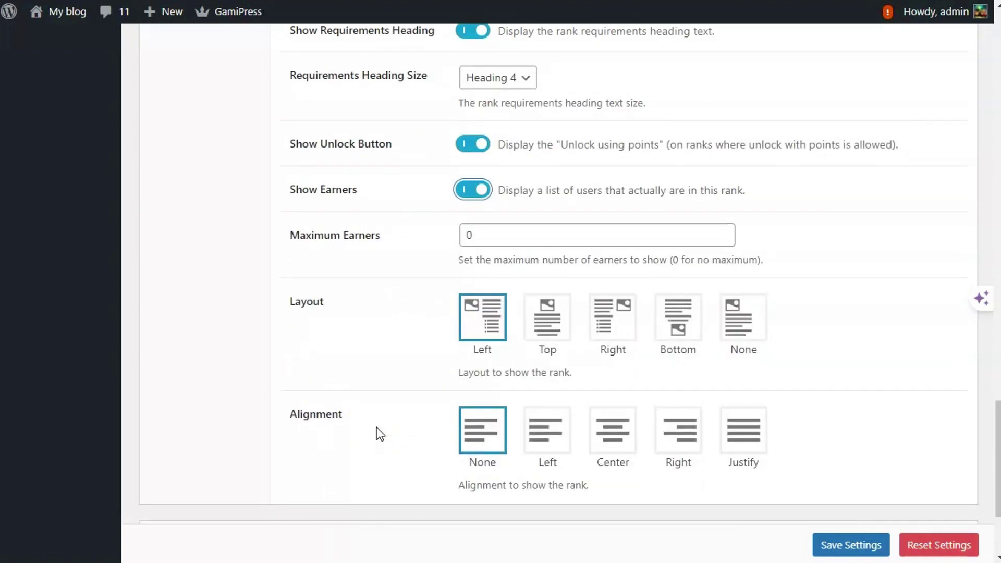
left_click(532, 377)
left_click(547, 316)
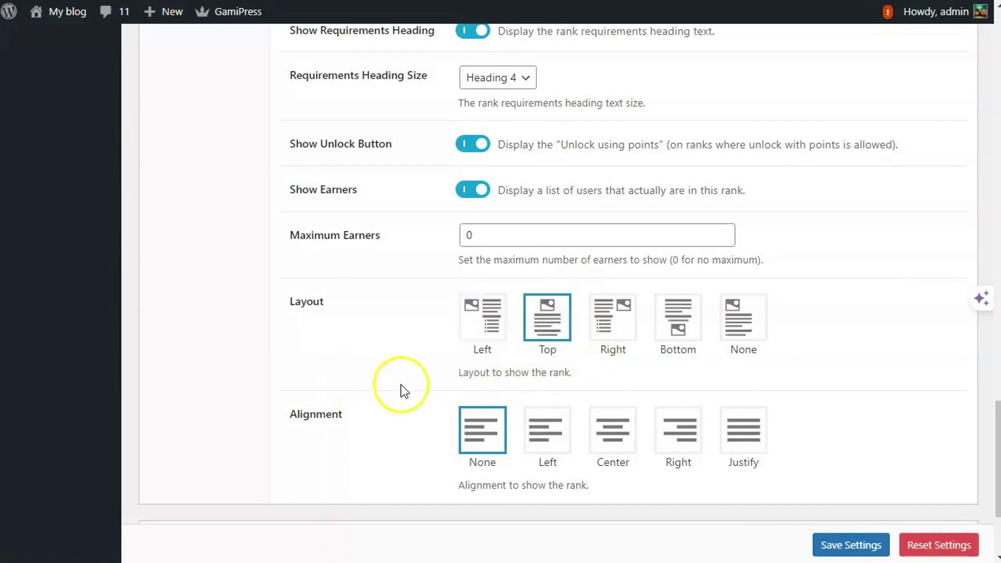
Review the ranks tab display options, including the unlock button description, and save the settings.
scroll(401, 399, "down", 3)
scroll(402, 399, "up", 7)
scroll(402, 400, "up", 3)
scroll(402, 401, "up", 4)
scroll(402, 402, "down", 4)
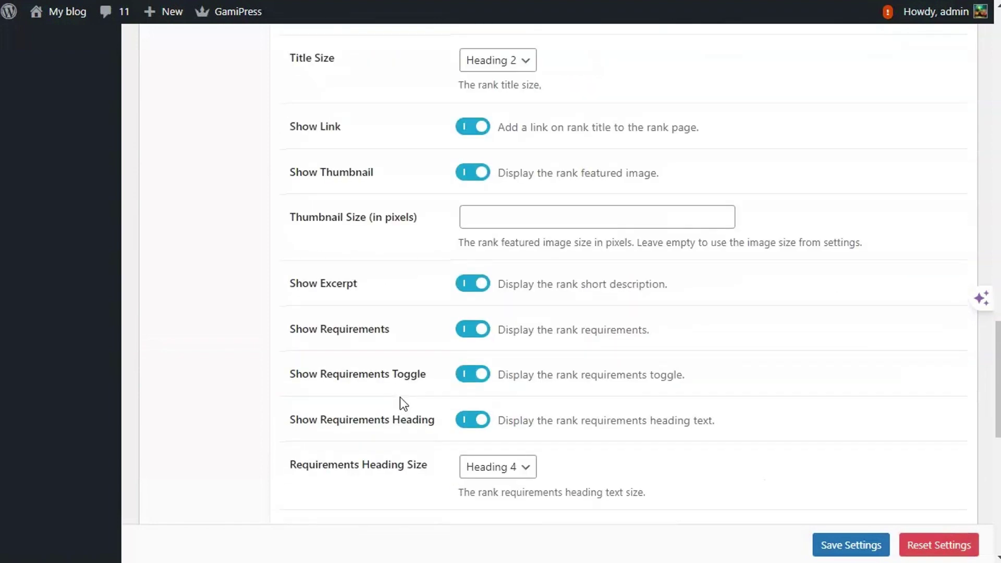
scroll(399, 399, "up", 9)
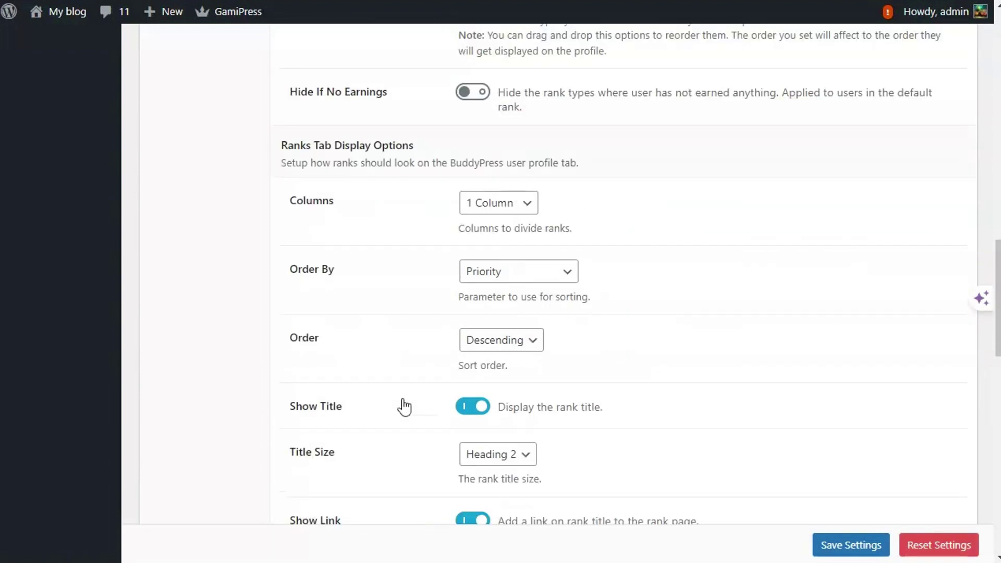
scroll(365, 396, "down", 12)
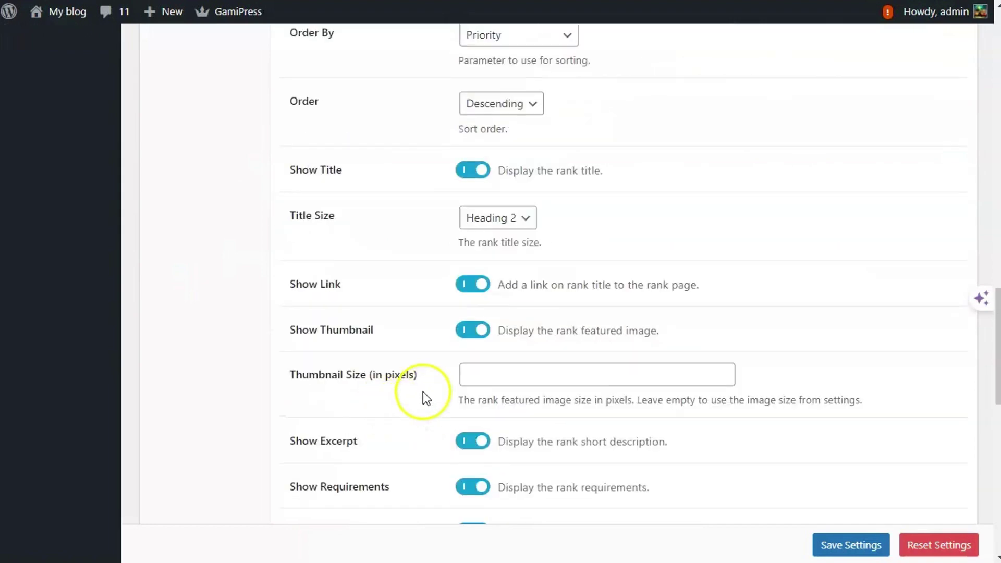
scroll(423, 393, "down", 3)
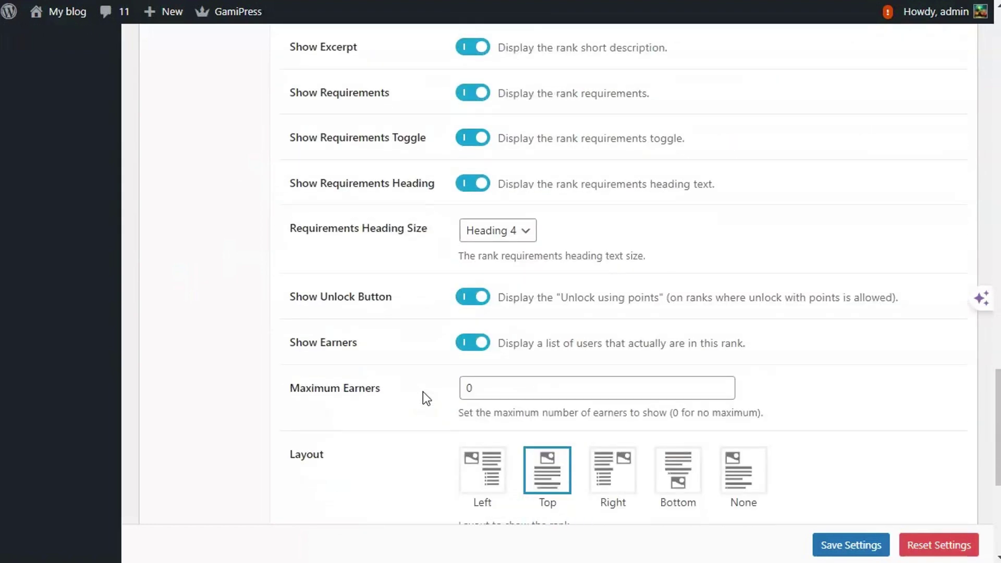
left_click_drag(578, 297, 904, 302)
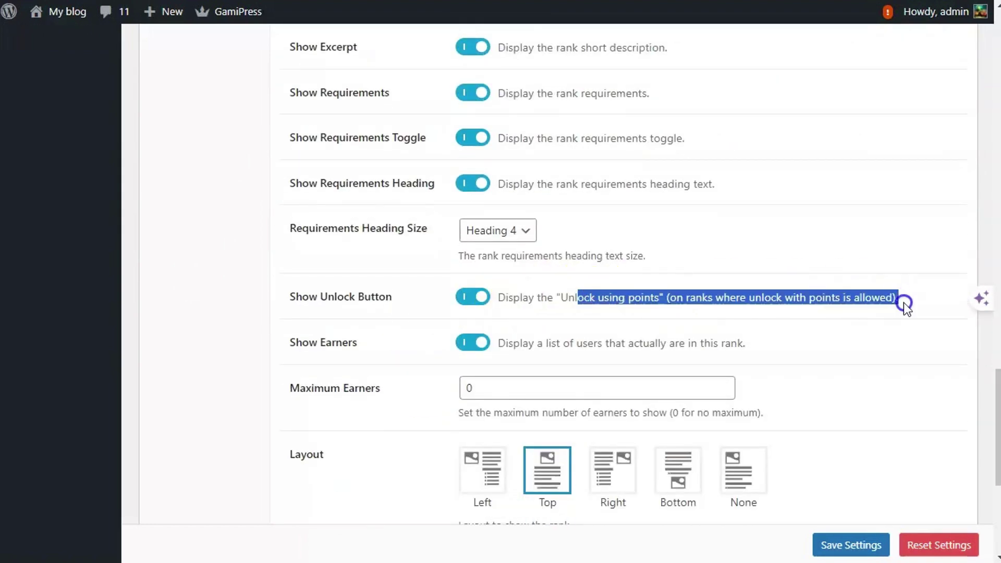
left_click(850, 545)
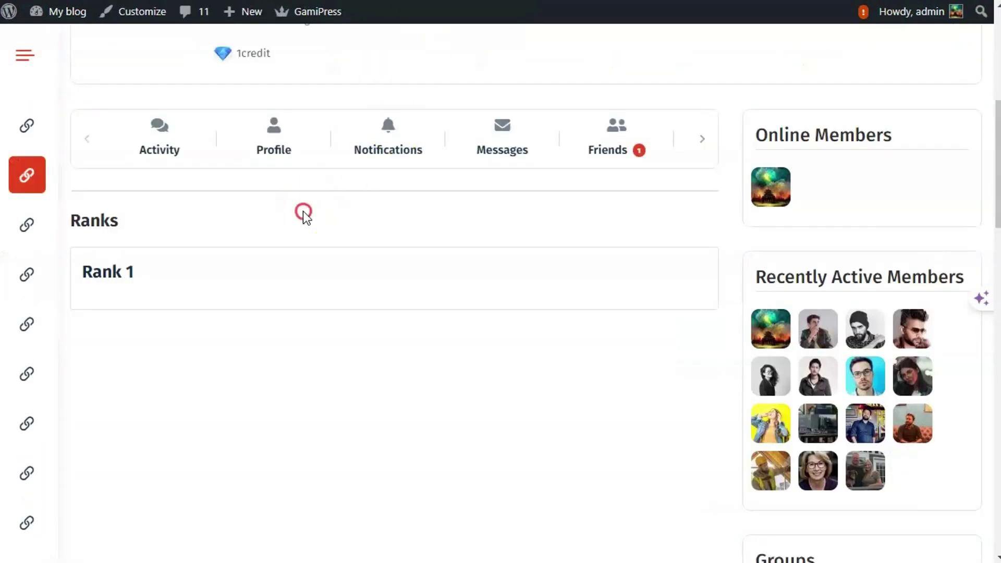
Reload the member profile's Ranks page on the community site and examine how the rank's details and earners display.
right_click(302, 211)
left_click(340, 264)
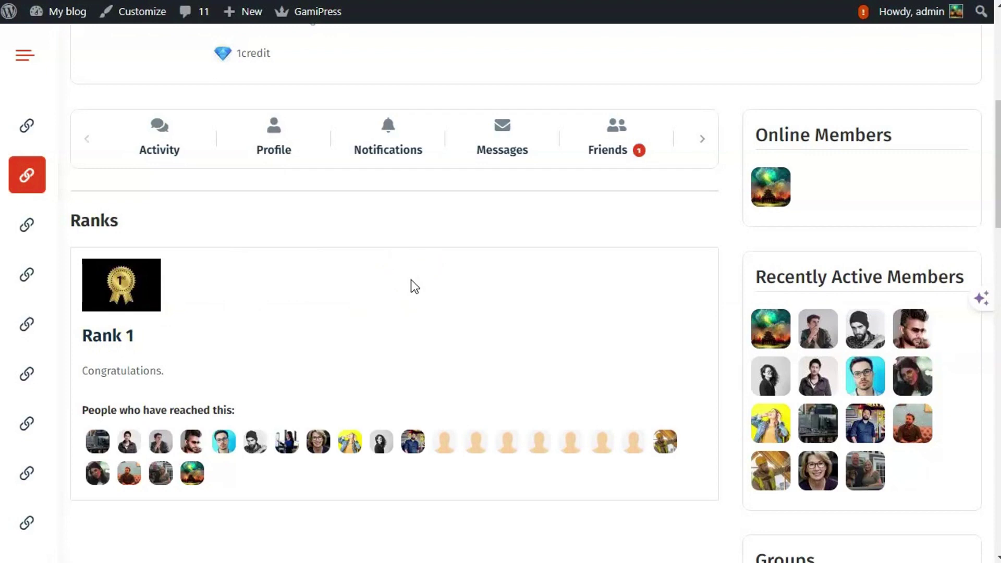
left_click(404, 237)
left_click(540, 371)
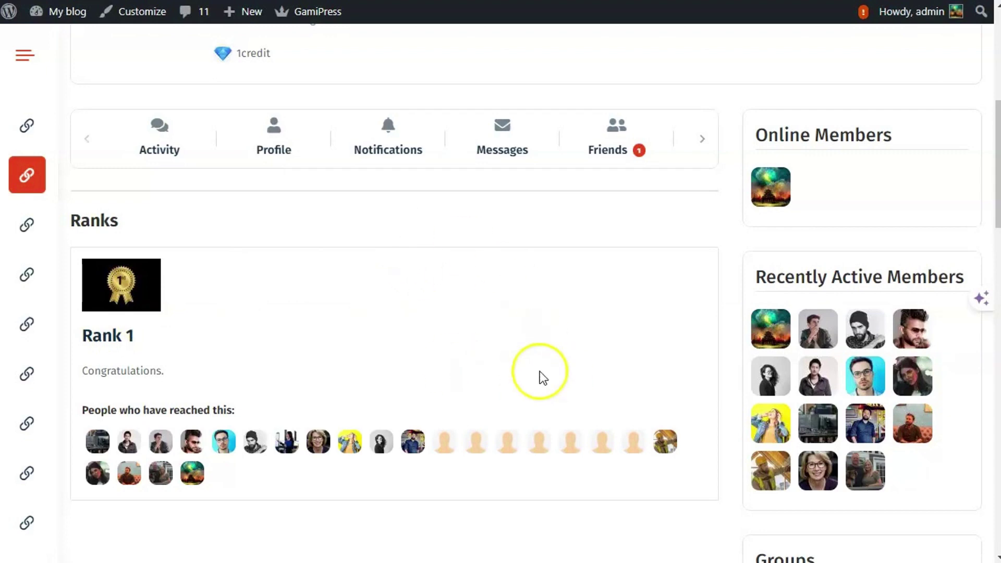
scroll(608, 336, "up", 1)
scroll(608, 342, "down", 1)
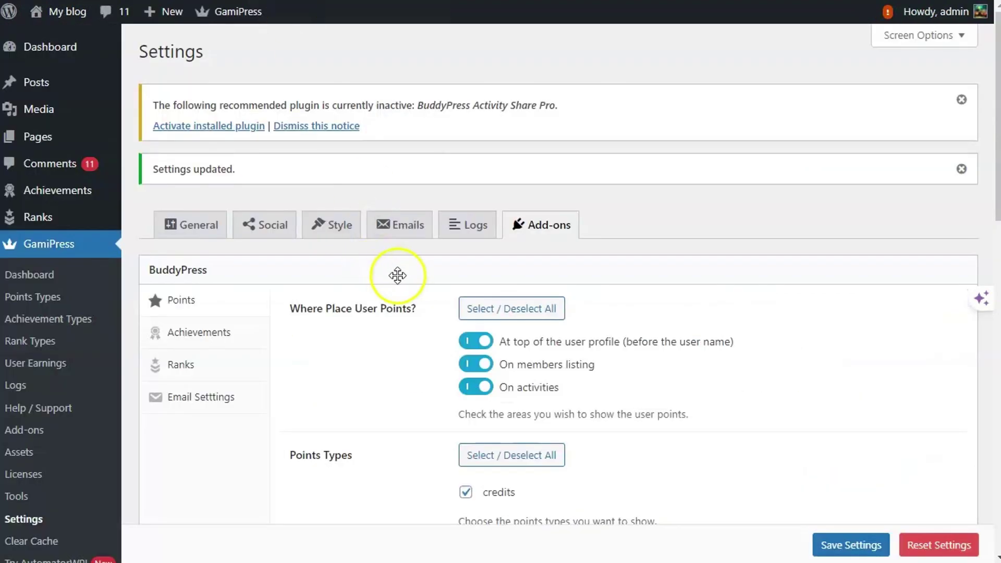
Enable Achievements under User Profile Achievement Types in the GamiPress BuddyPress settings and save the settings.
scroll(396, 277, "down", 1)
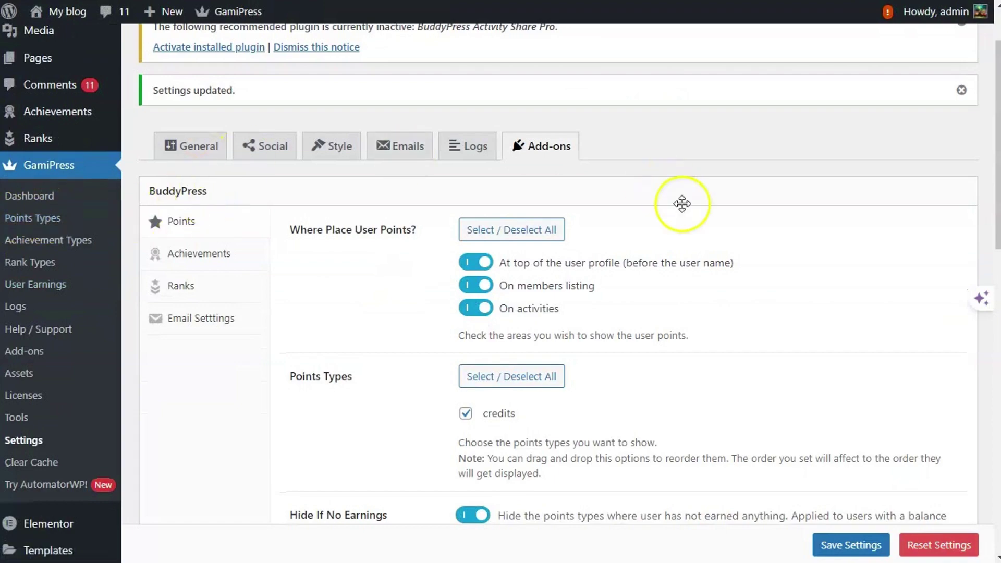
scroll(712, 253, "down", 10)
scroll(712, 270, "up", 10)
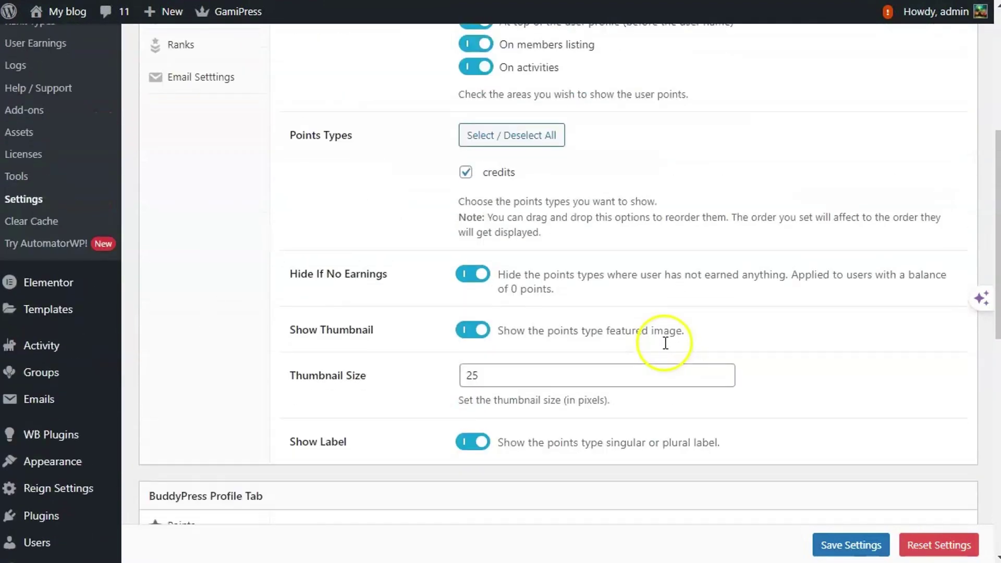
left_click(184, 175)
scroll(376, 300, "down", 3)
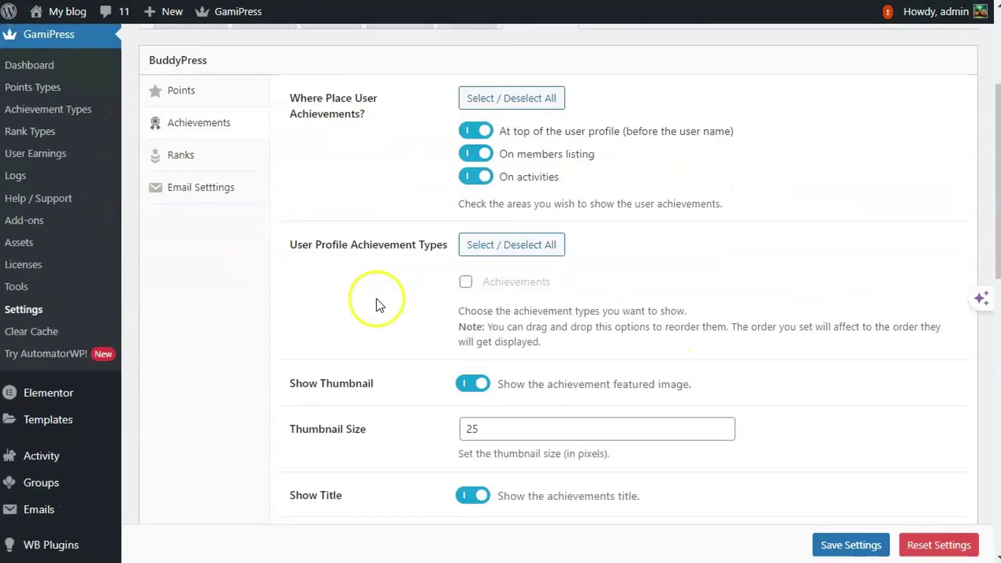
scroll(375, 295, "up", 3)
left_click(465, 334)
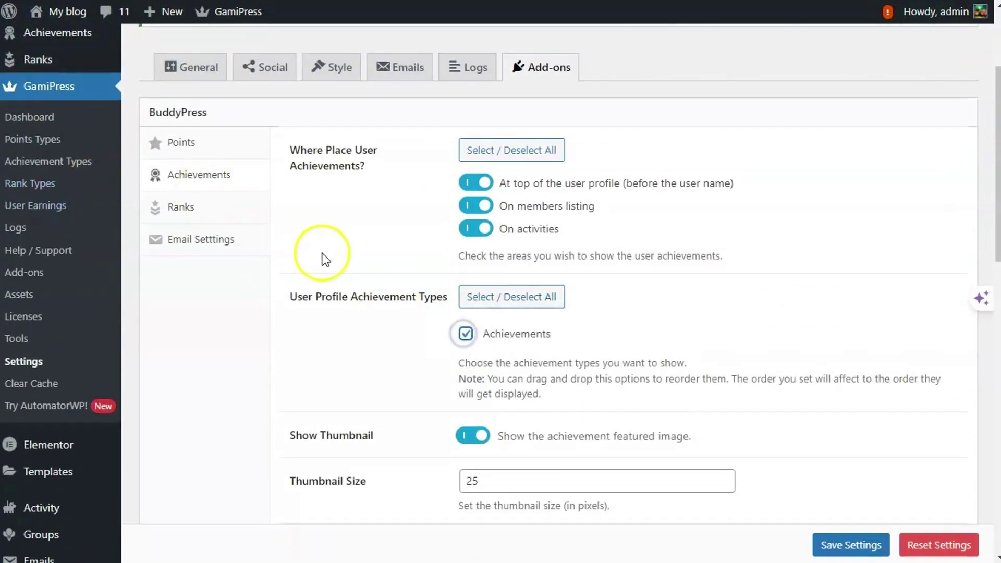
left_click(833, 541)
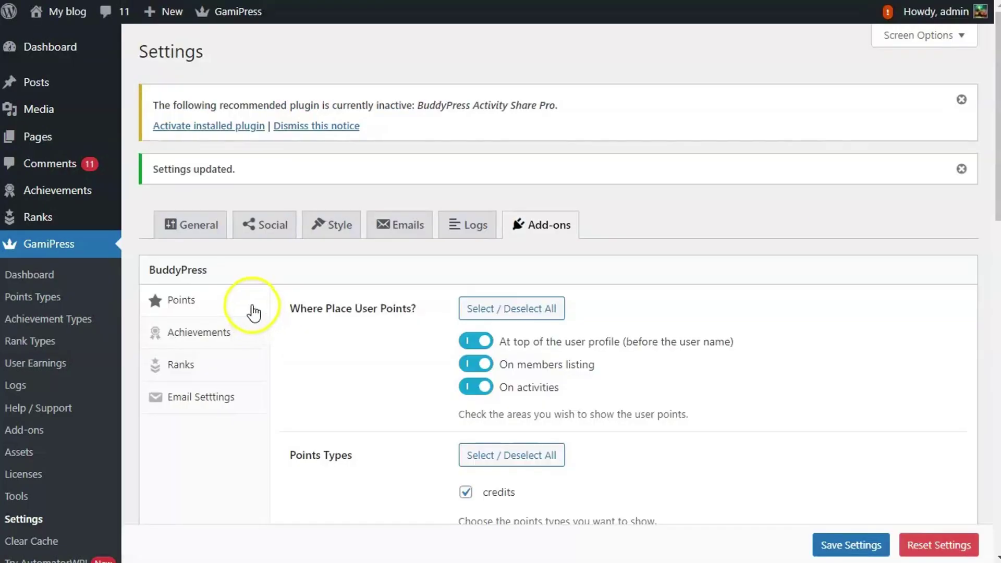
Open the ranks options in the GamiPress BuddyPress settings and save the settings.
left_click(200, 364)
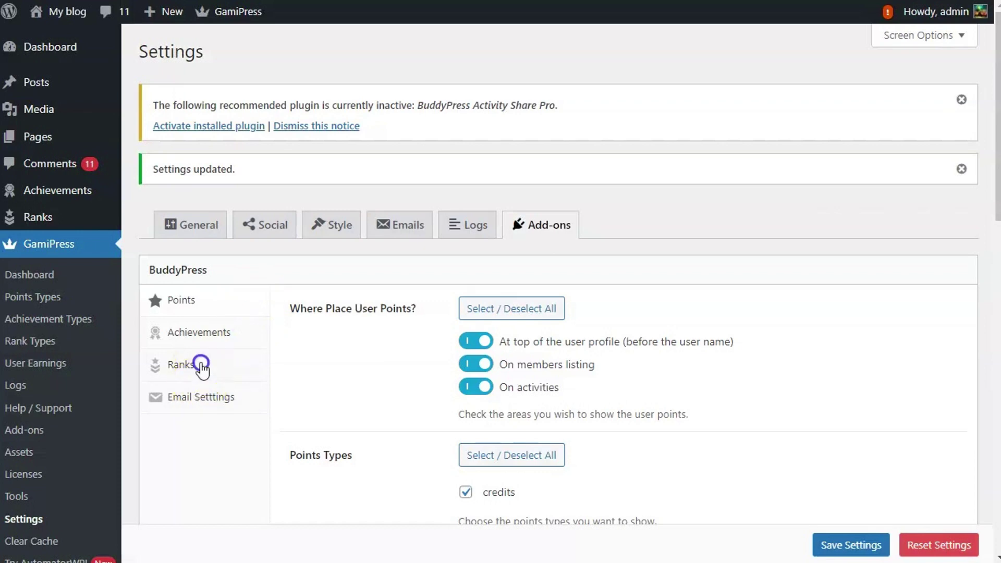
scroll(496, 376, "down", 3)
left_click(831, 543)
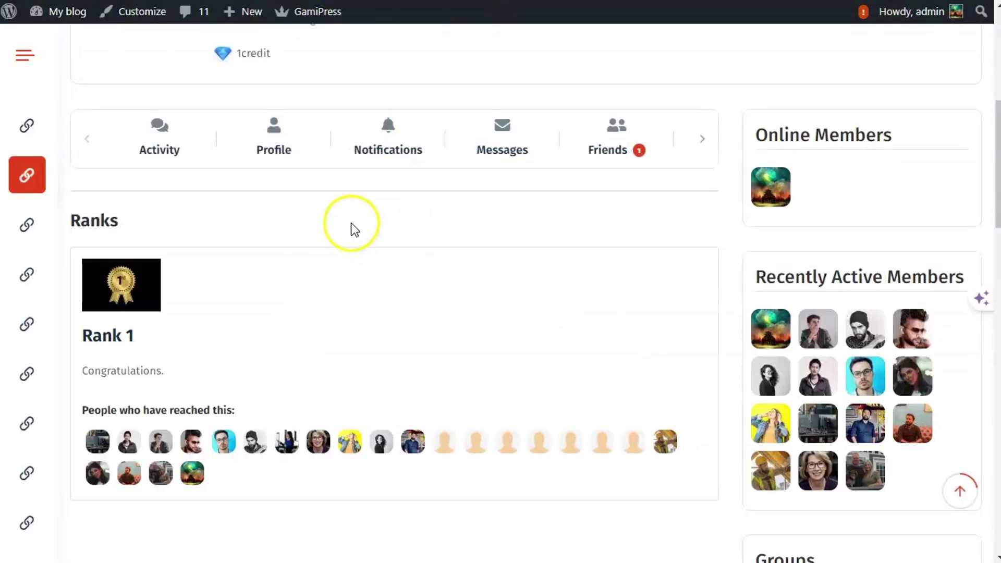
Reload the community site's profile, Members and Activity pages to check how points, achievements and ranks display.
scroll(351, 228, "up", 5)
right_click(469, 130)
left_click(524, 192)
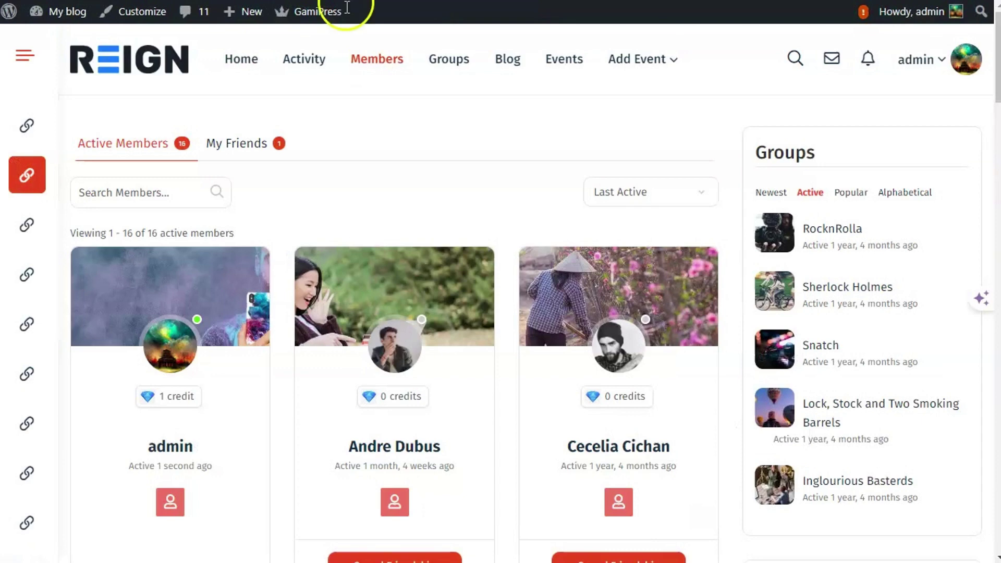
right_click(347, 107)
left_click(386, 166)
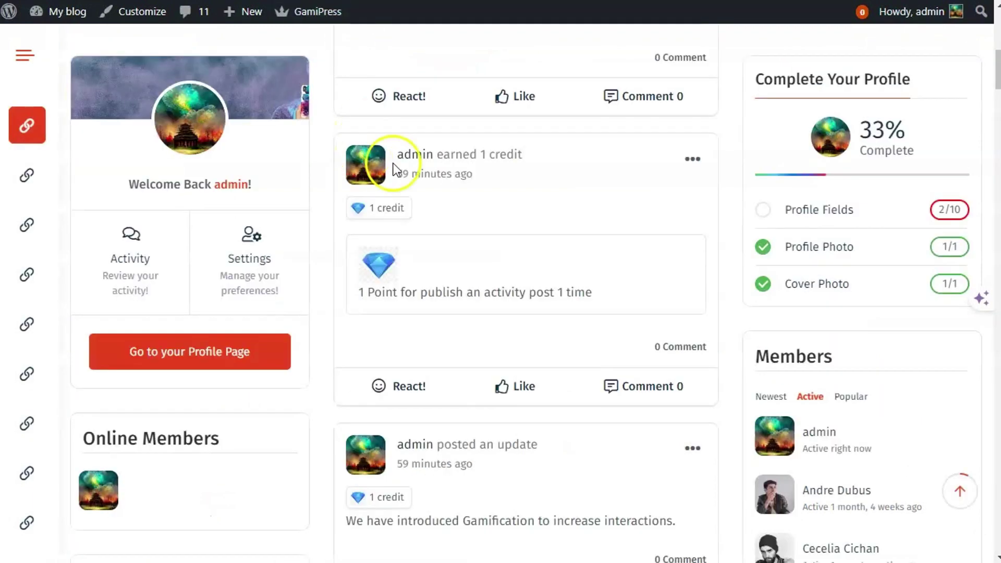
right_click(484, 173)
left_click(536, 231)
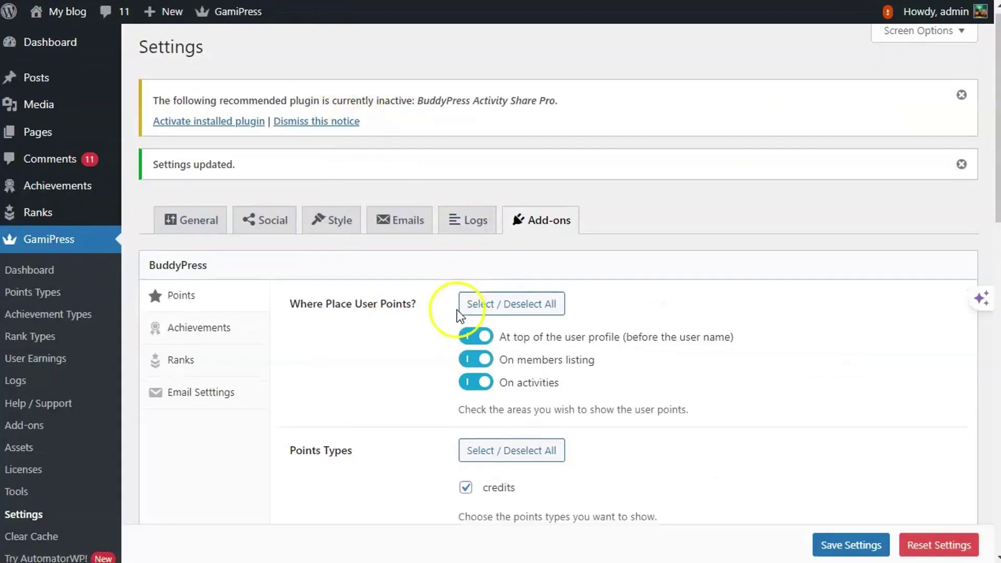
Recheck the points and achievements placement options in the GamiPress BuddyPress settings.
scroll(457, 310, "down", 2)
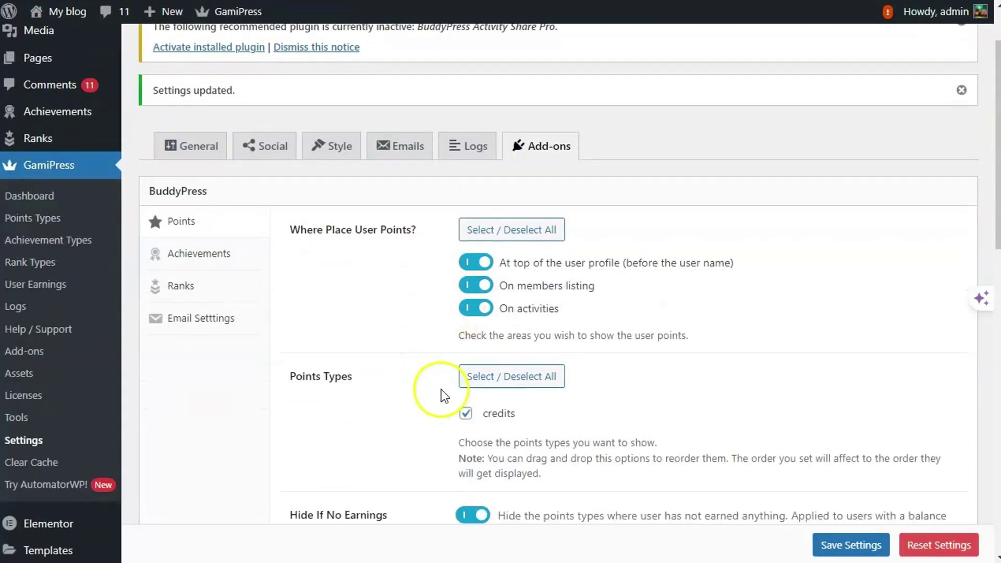
left_click(200, 251)
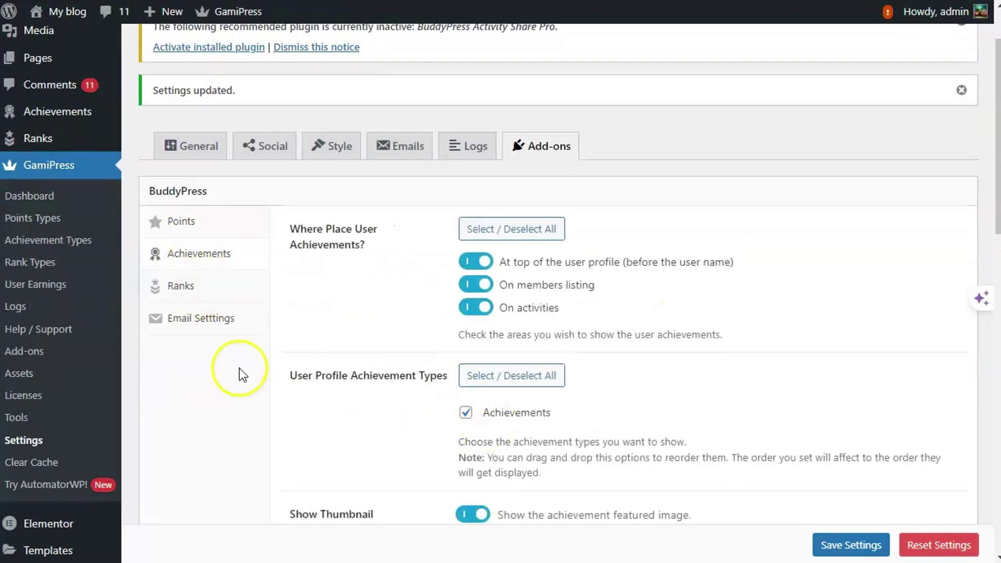
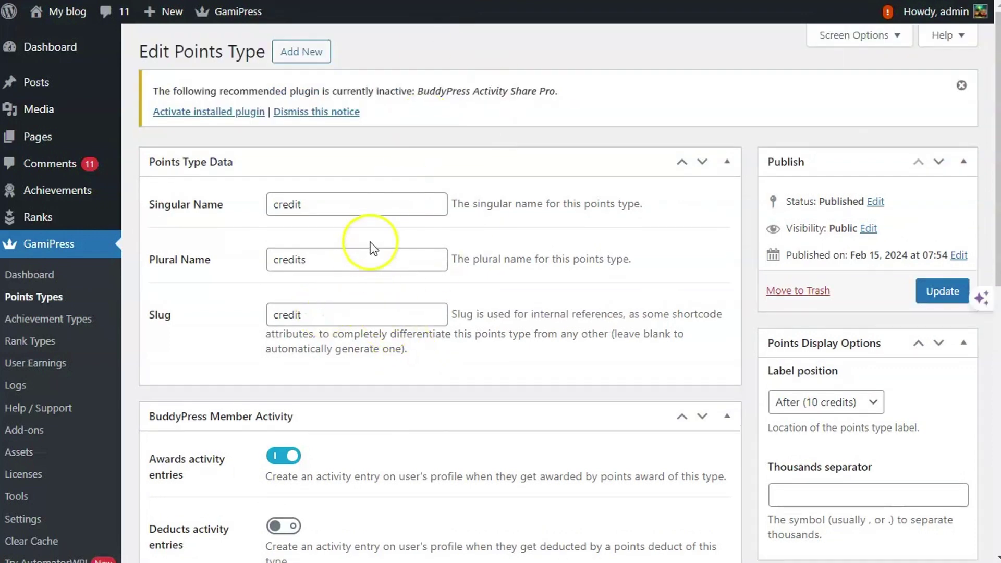
Review the credit points type's BuddyPress Member Activity options and its automatic points award.
scroll(279, 350, "down", 3)
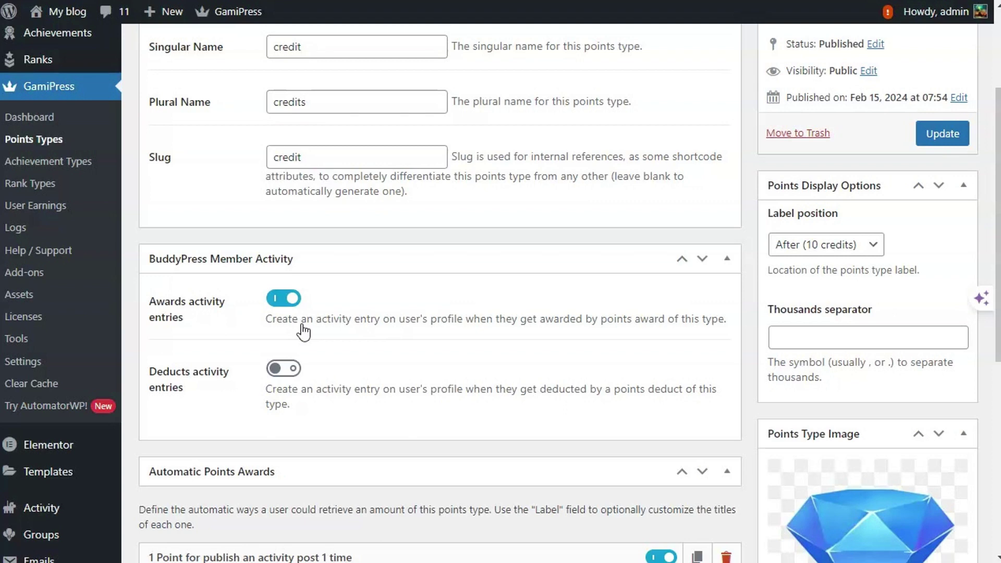
scroll(303, 331, "down", 3)
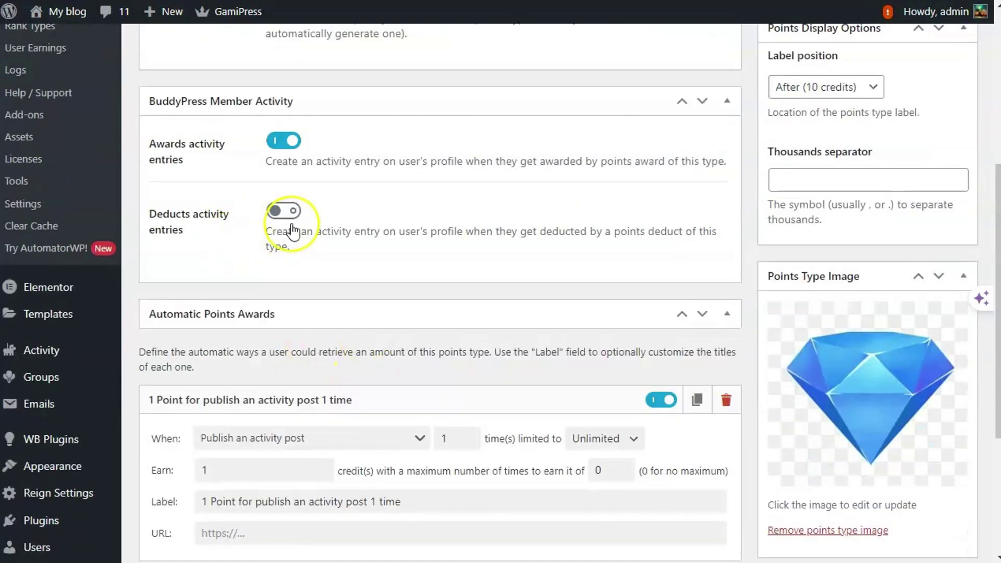
scroll(293, 230, "down", 4)
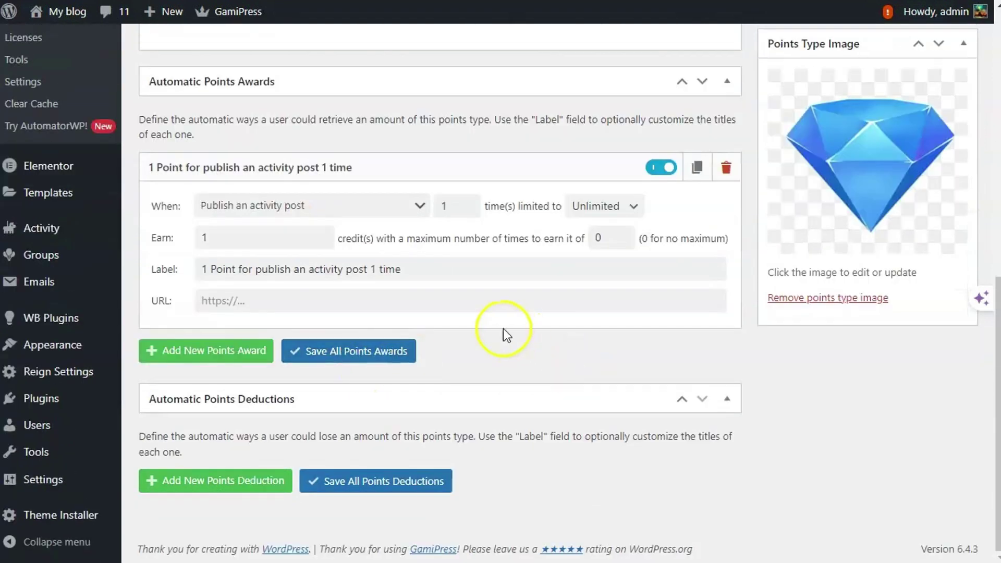
scroll(328, 239, "up", 2)
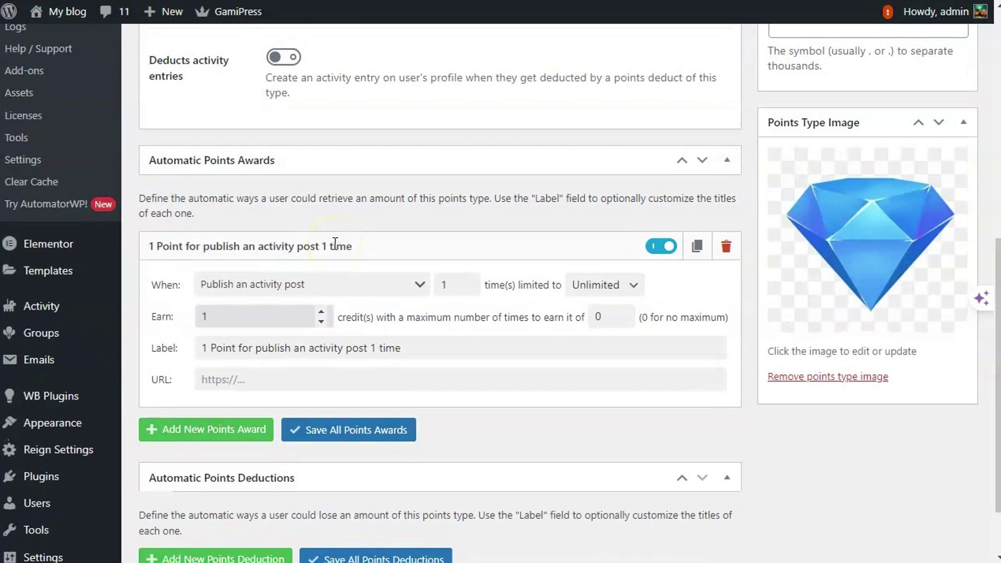
Browse the trigger events available for the automatic points award and keep Publish an activity post selected.
left_click(308, 286)
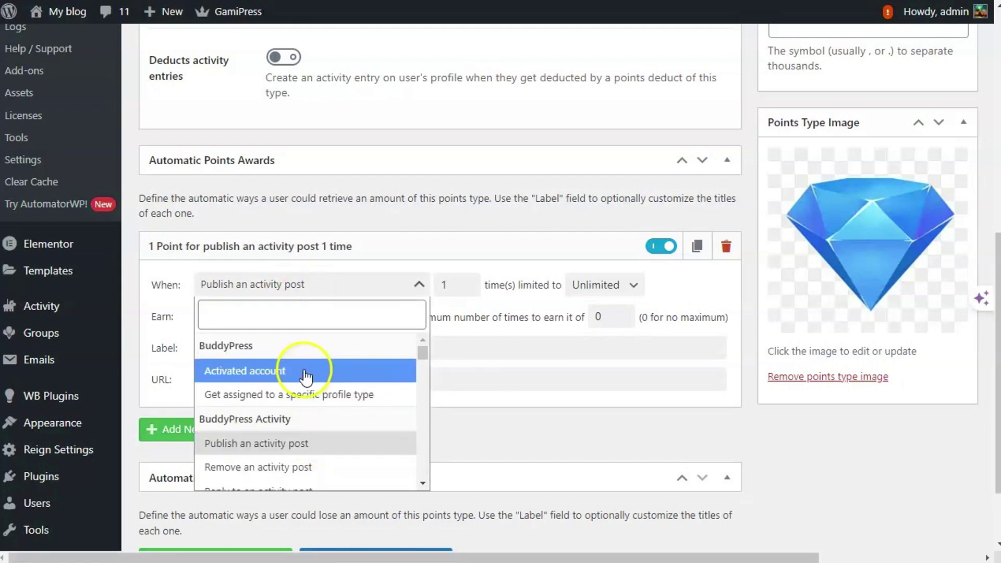
scroll(336, 386, "down", 5)
scroll(334, 395, "down", 12)
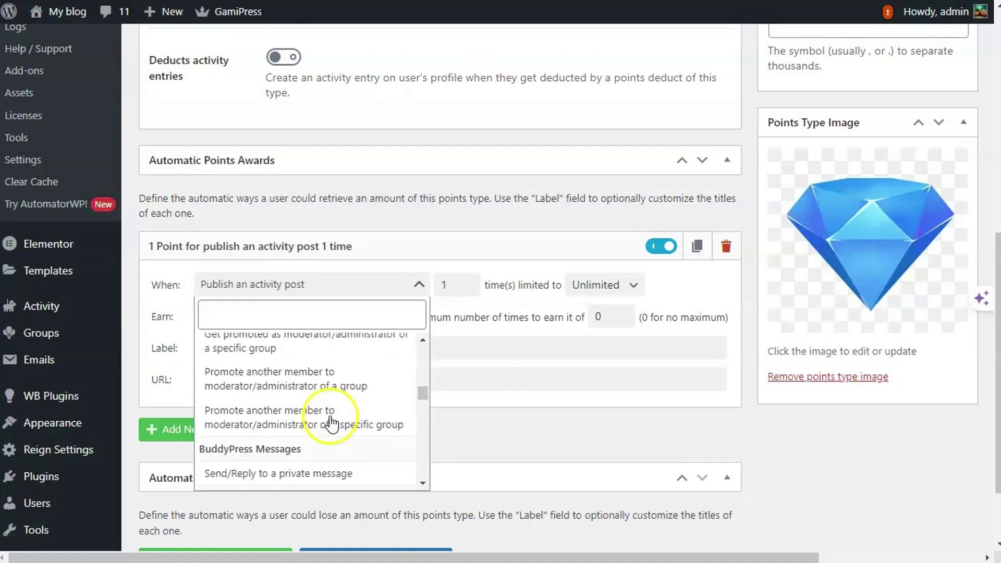
scroll(330, 429, "up", 12)
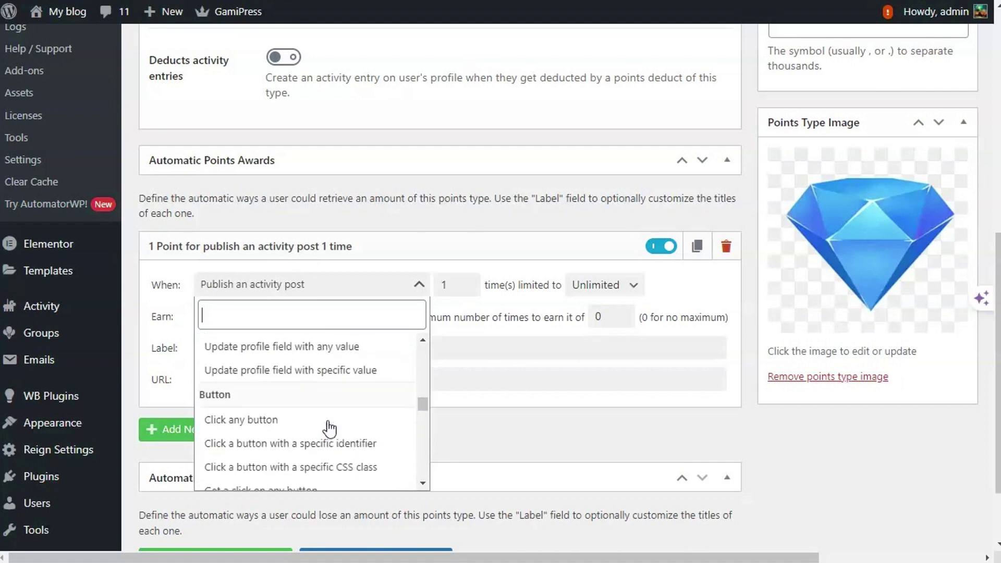
scroll(328, 428, "up", 5)
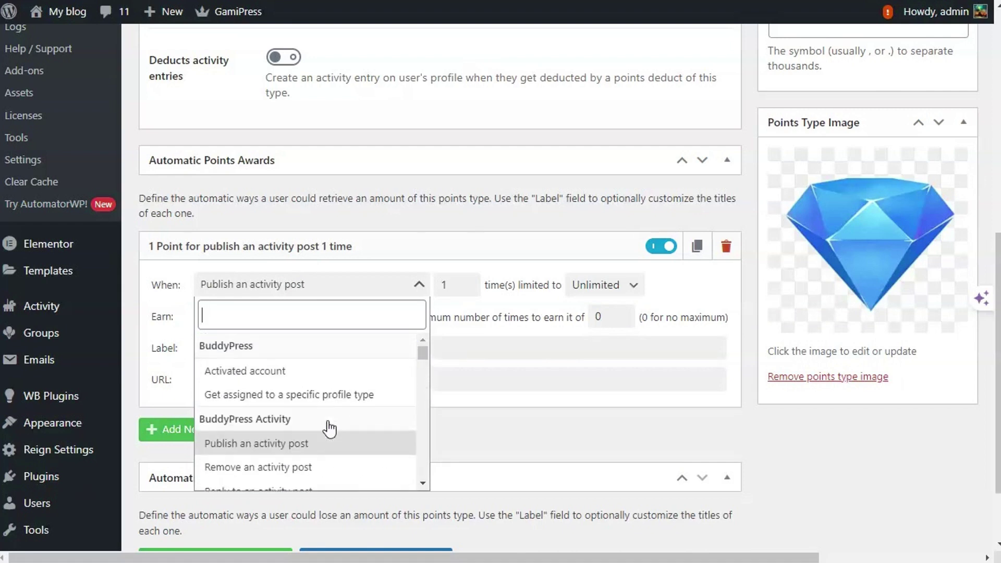
left_click(294, 446)
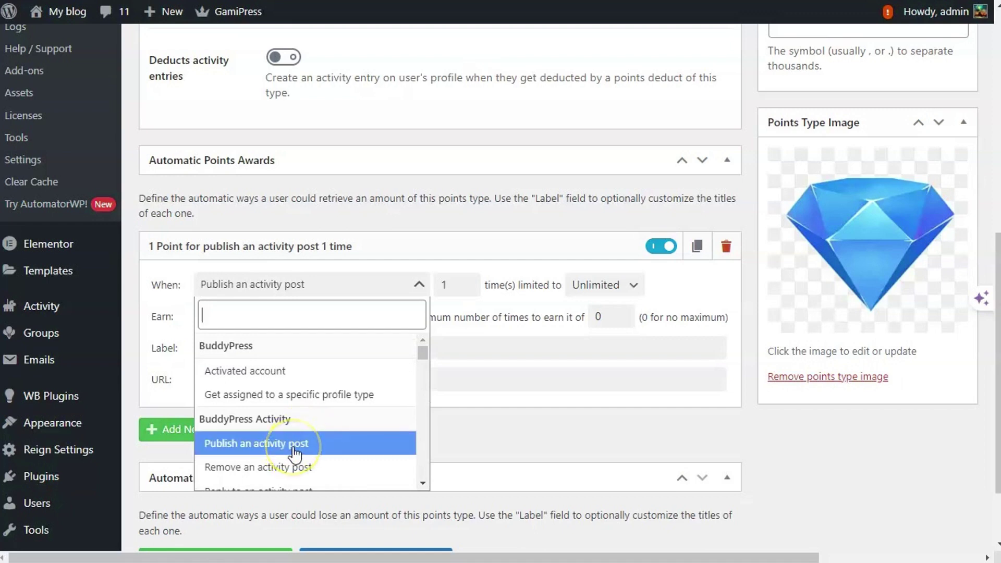
left_click(355, 288)
left_click(299, 323)
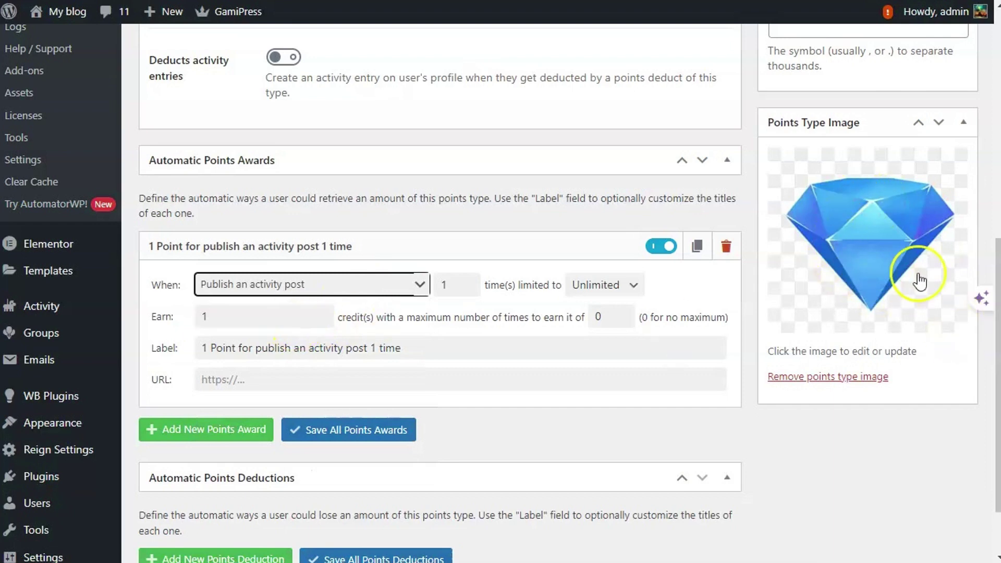
Examine the credit points type's image, the Automatic Points Deductions section and the remaining points type settings.
left_click(883, 250)
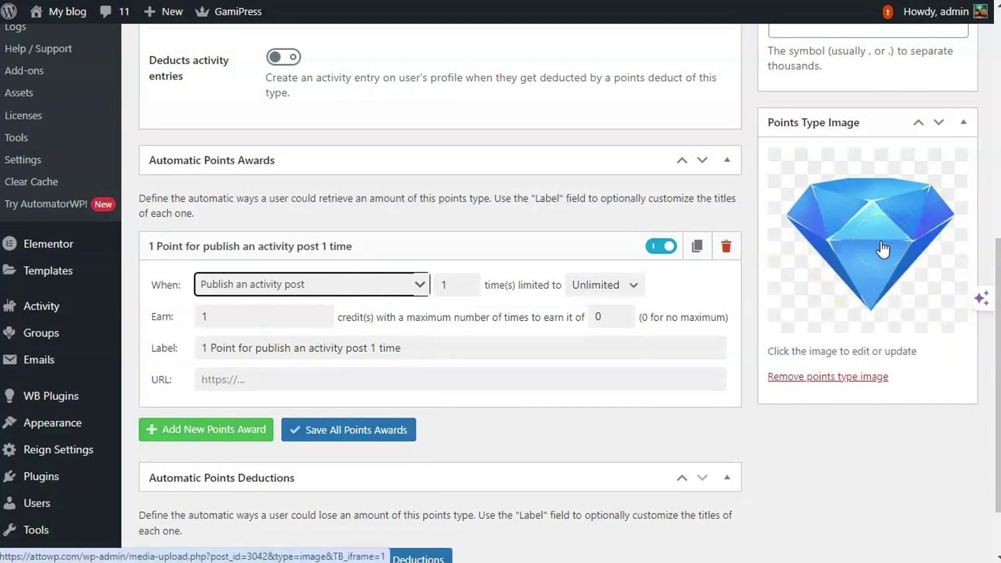
scroll(794, 344, "down", 2)
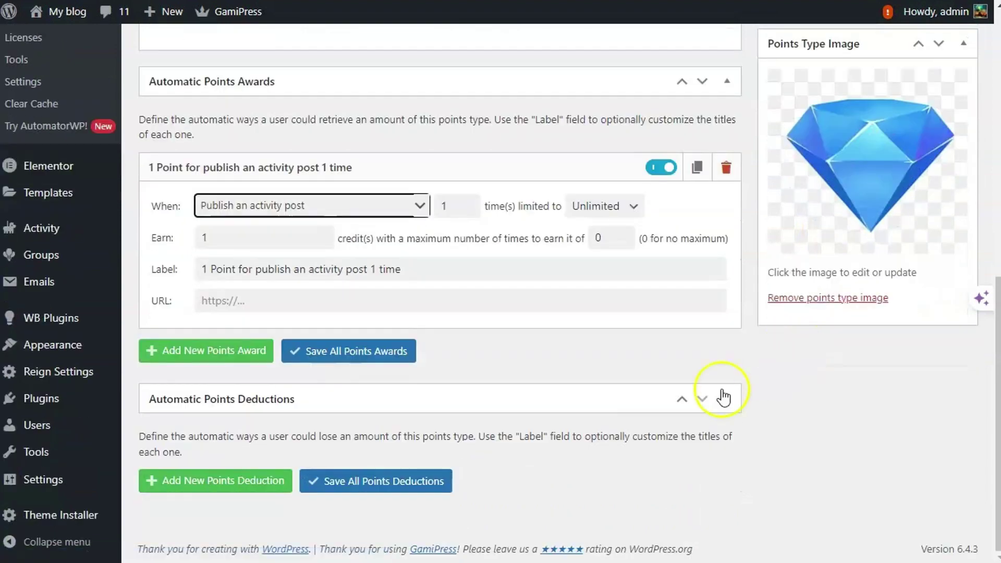
scroll(678, 397, "up", 6)
scroll(654, 423, "down", 5)
scroll(670, 433, "down", 2)
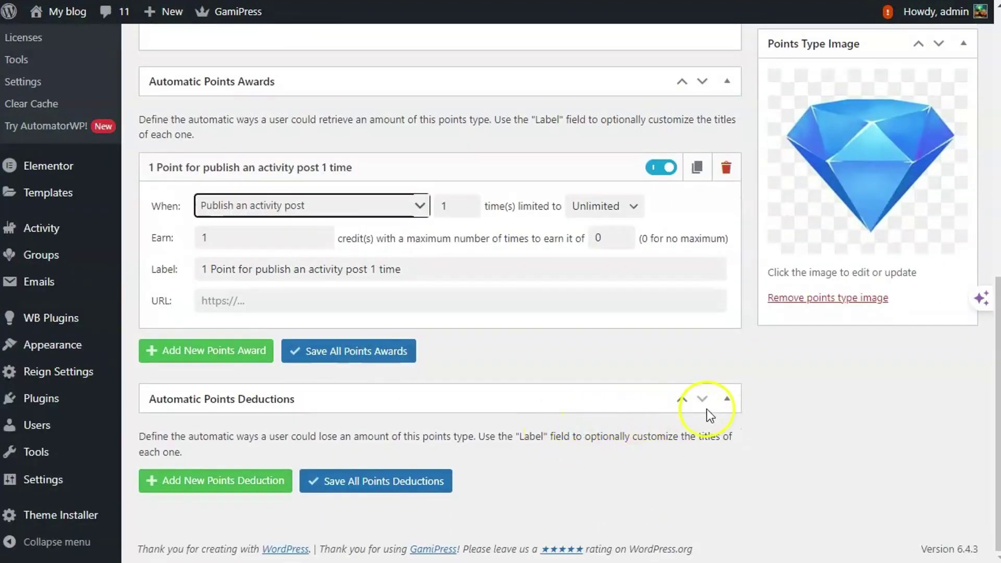
left_click(725, 399)
left_click(313, 490)
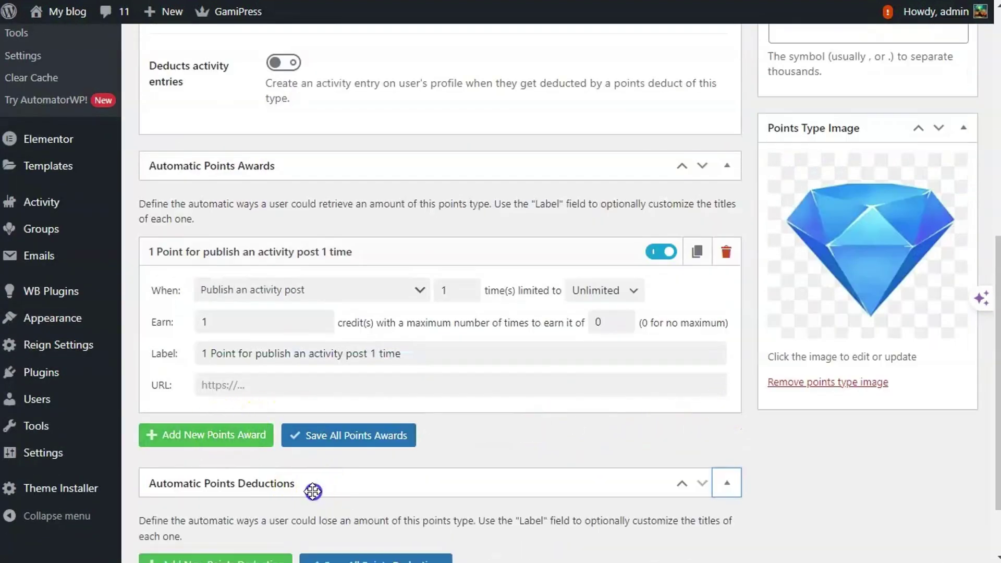
scroll(292, 516, "down", 2)
scroll(561, 442, "up", 7)
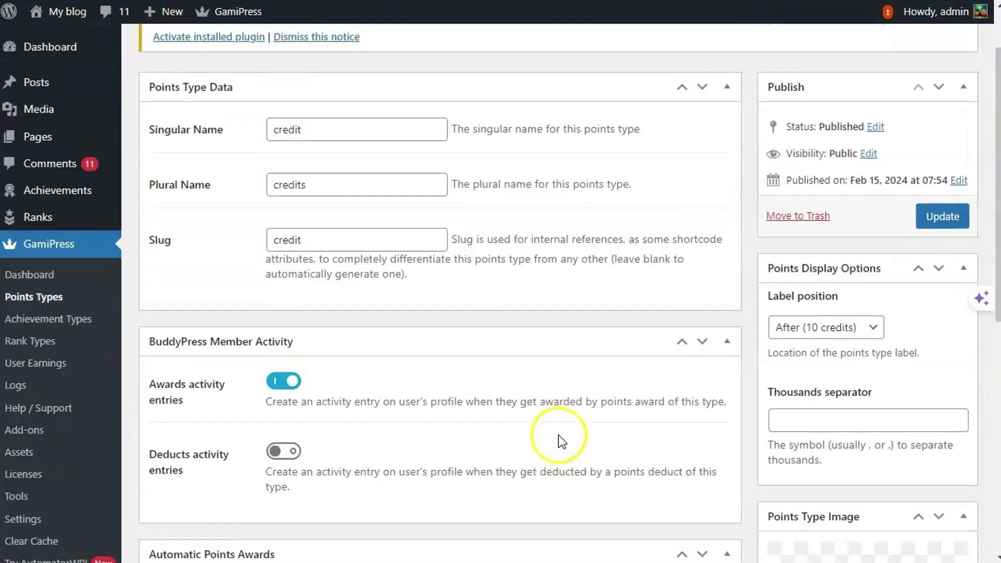
scroll(560, 443, "up", 2)
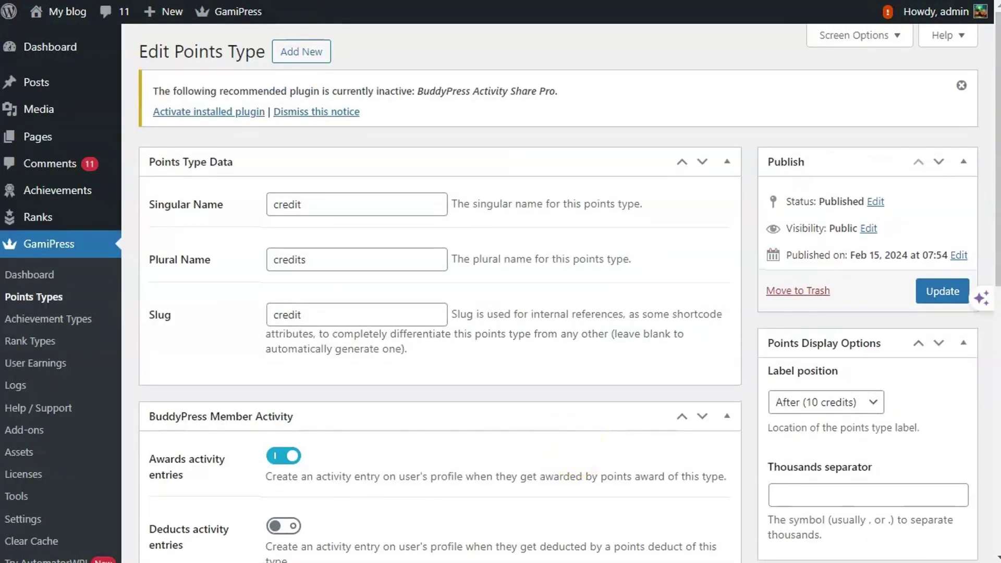
Publish the update "post by admin" in the community site's activity stream.
left_click(417, 0)
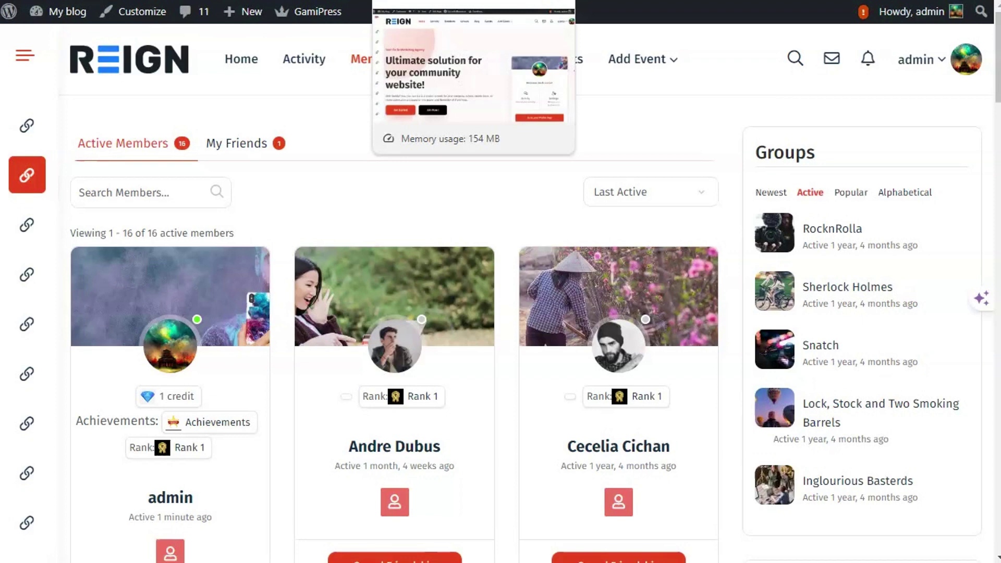
left_click(305, 57)
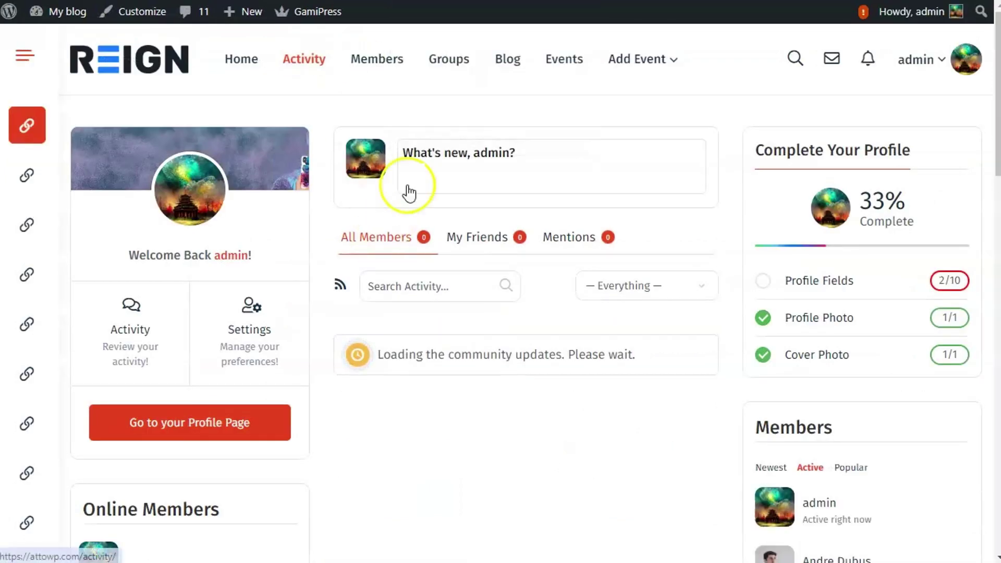
left_click(417, 170)
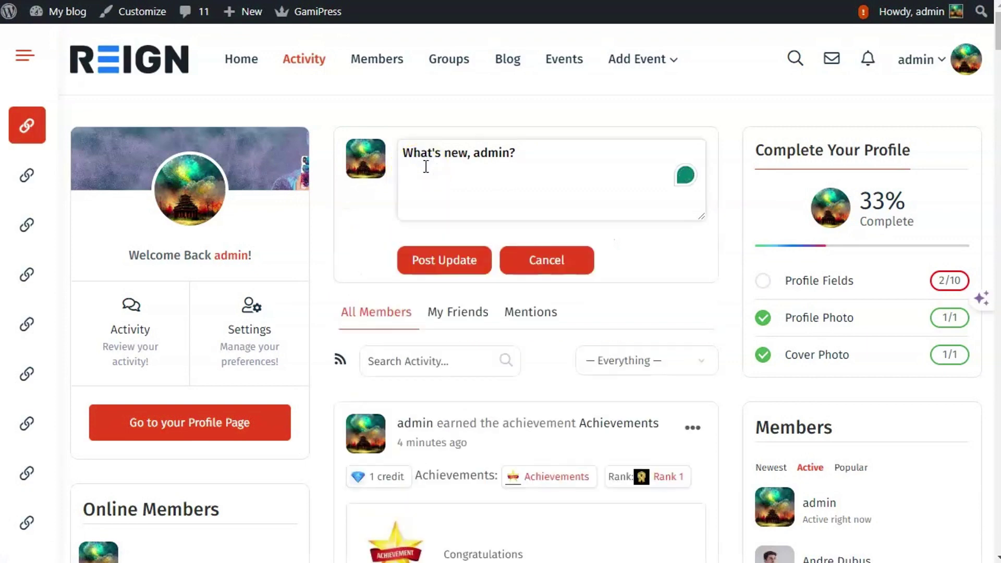
type("post by admin")
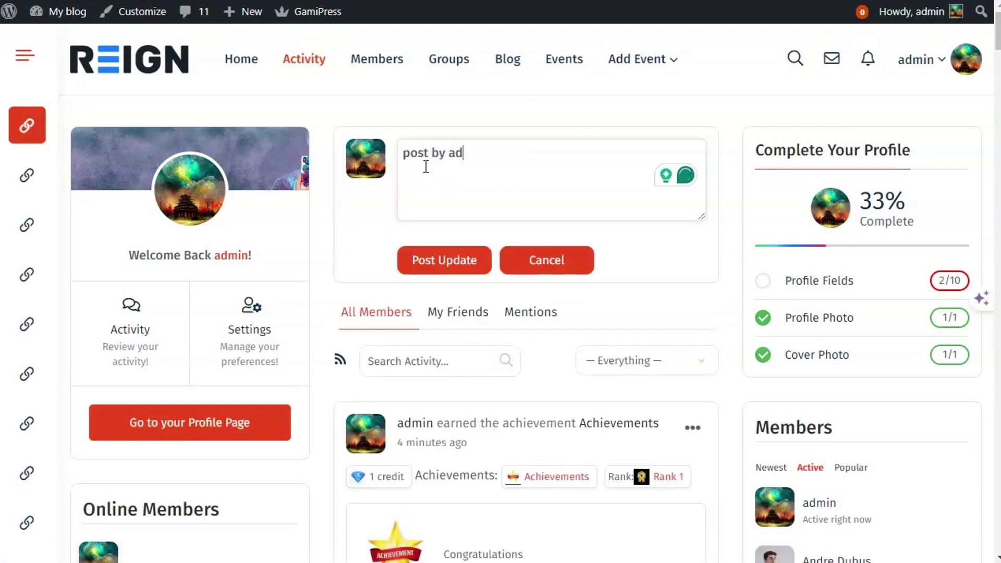
left_click(453, 262)
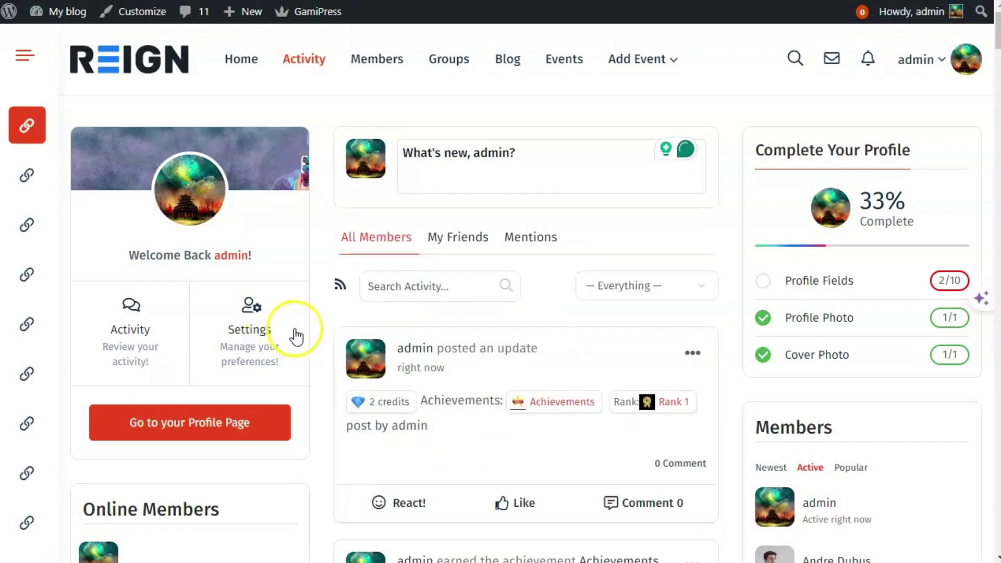
Examine the activity stream entries for the new post and the credit award it triggers.
scroll(496, 353, "down", 3)
left_click(524, 184)
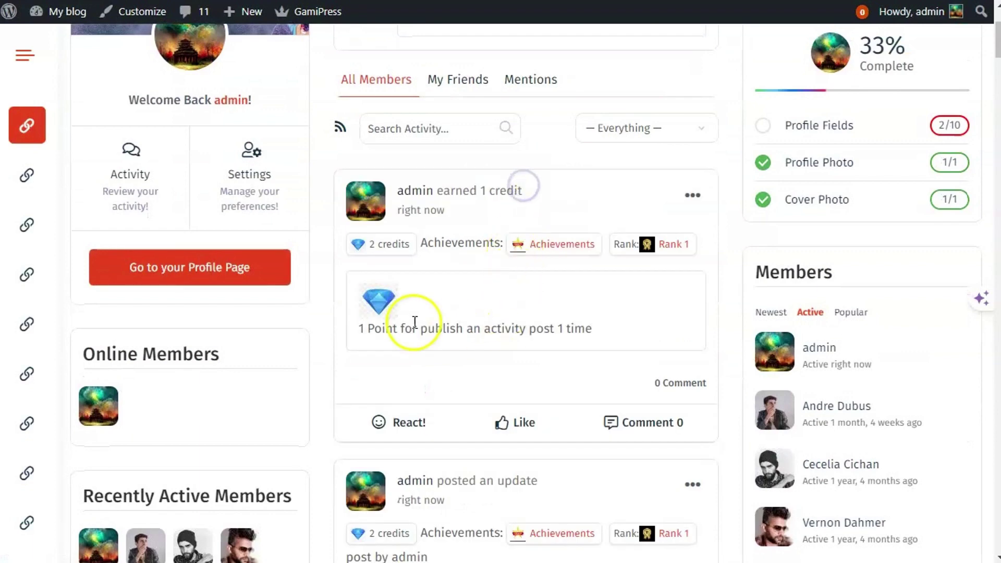
scroll(410, 342, "down", 3)
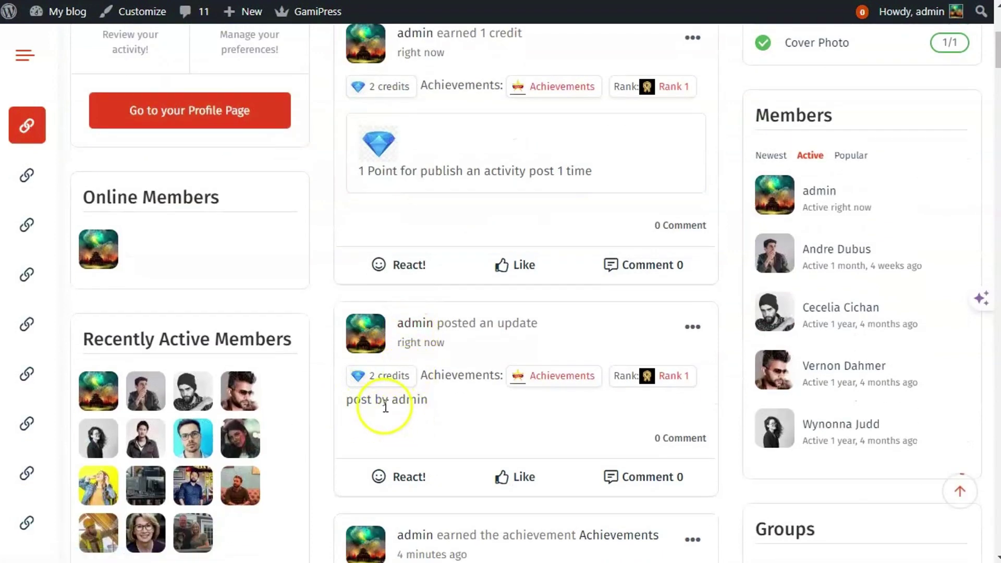
scroll(399, 390, "up", 2)
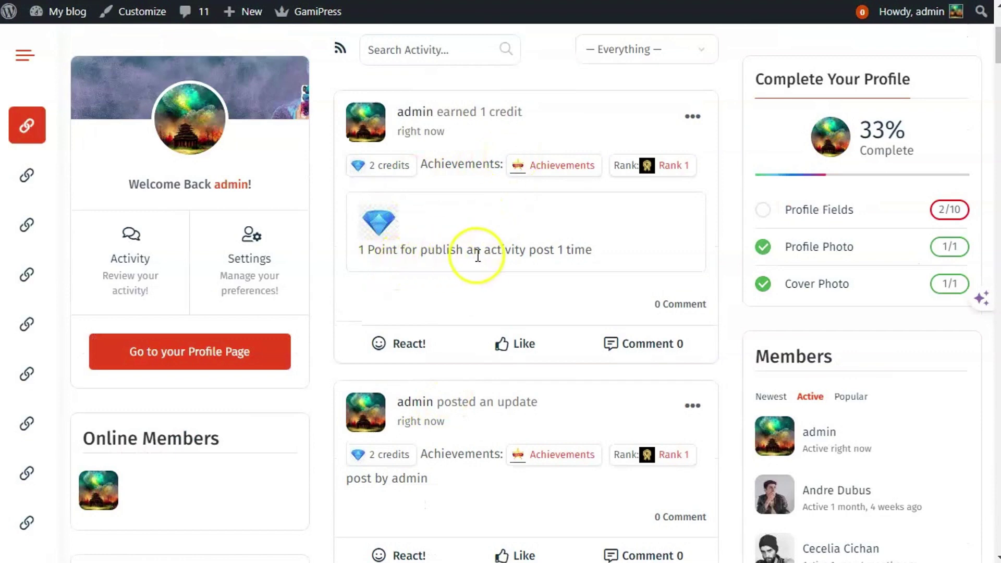
scroll(592, 261, "up", 1)
scroll(592, 261, "up", 3)
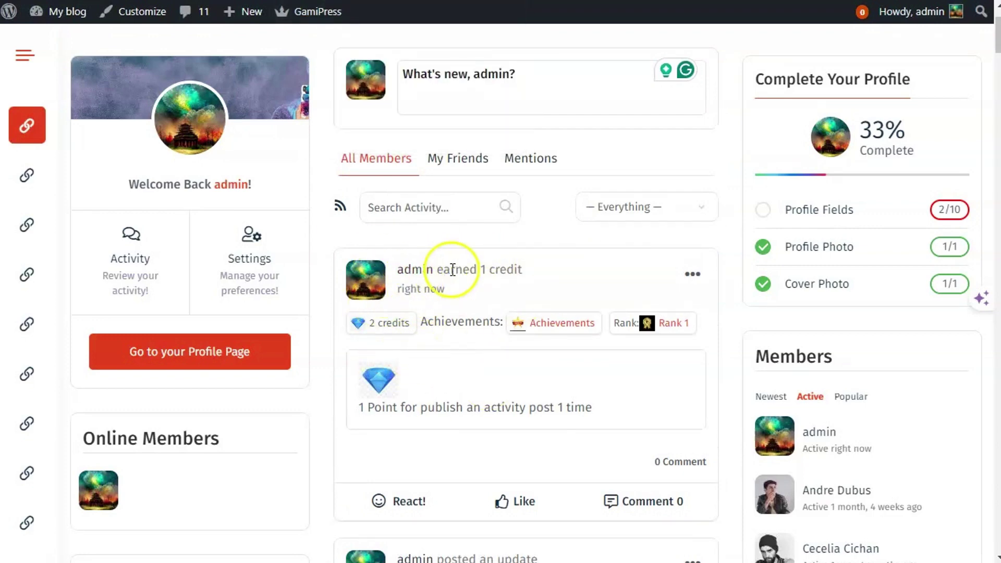
left_click_drag(451, 270, 522, 270)
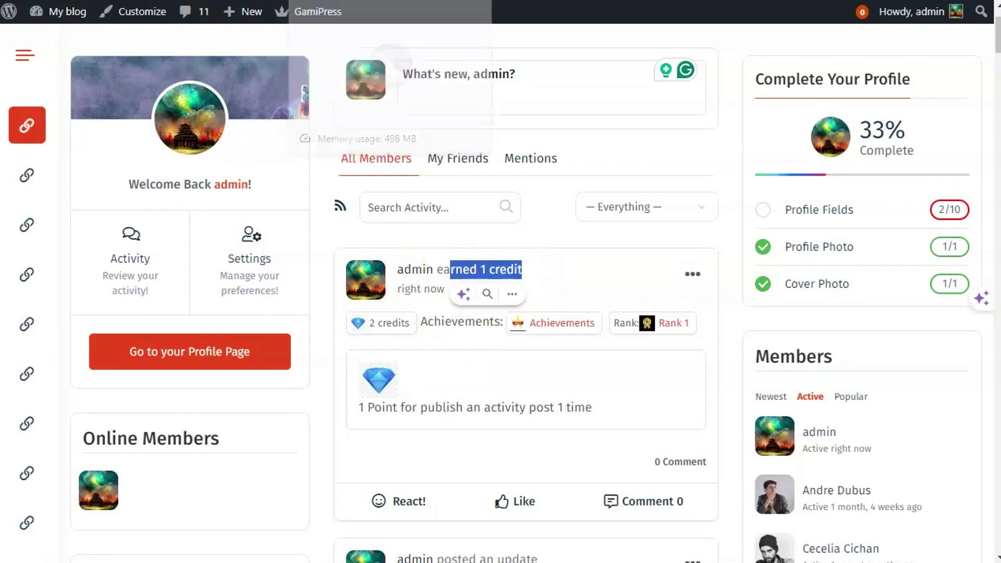
Return to the credit points type editor and review its Awards activity entries option under BuddyPress Member Activity.
key("ctrl+Tab")
key("ctrl+Tab")
key("ctrl+Tab")
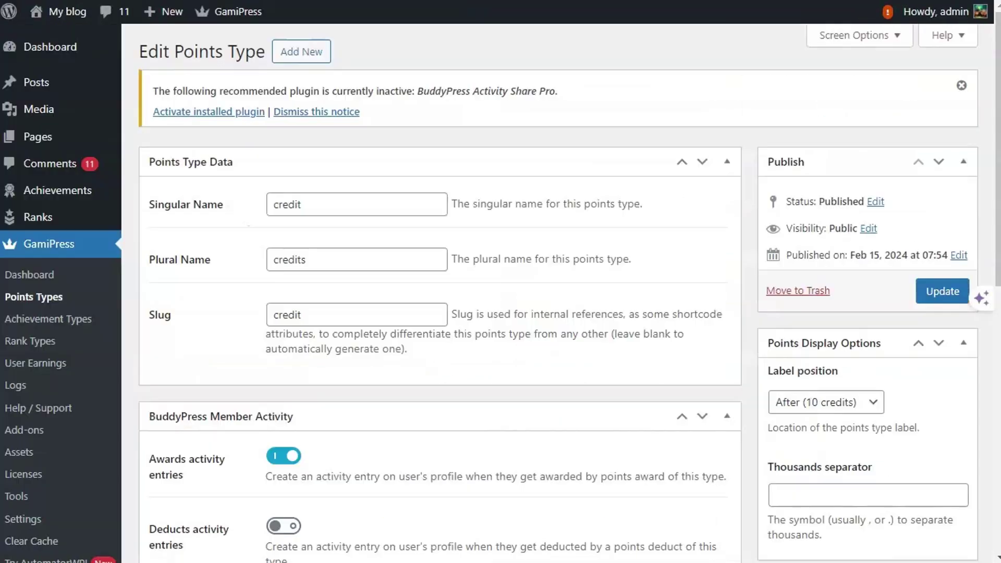
scroll(281, 36, "down", 3)
left_click_drag(172, 308, 176, 310)
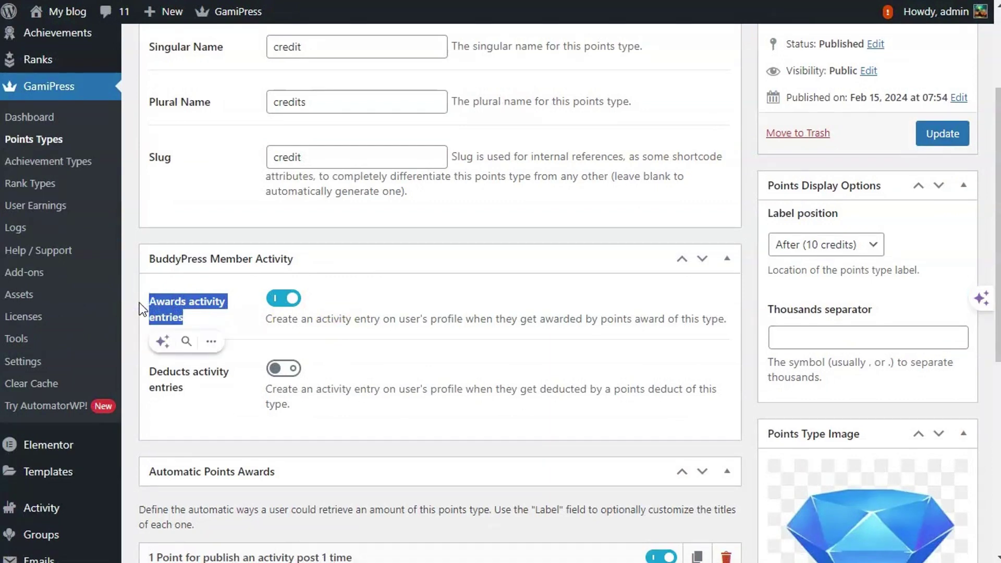
scroll(192, 331, "up", 3)
scroll(193, 333, "up", 1)
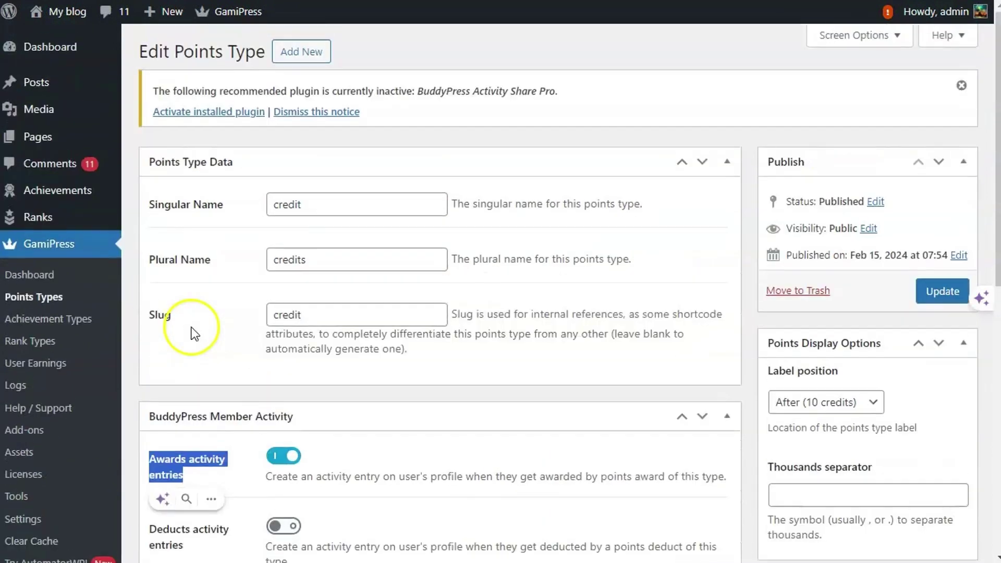
Open the Achievement type for editing and review its BuddyPress Member Activity options for achievement and step entries.
mouse_move(68, 192)
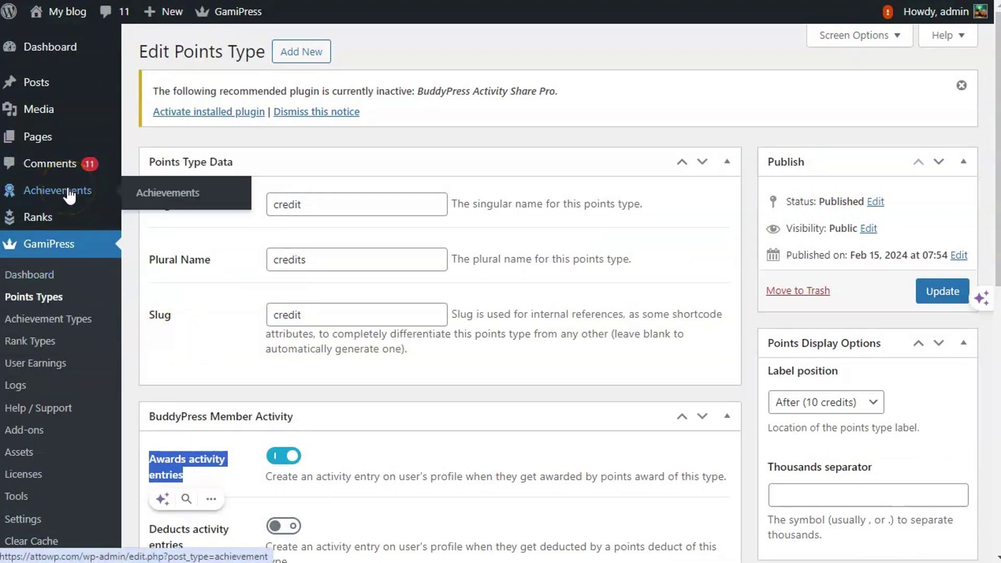
left_click(56, 320)
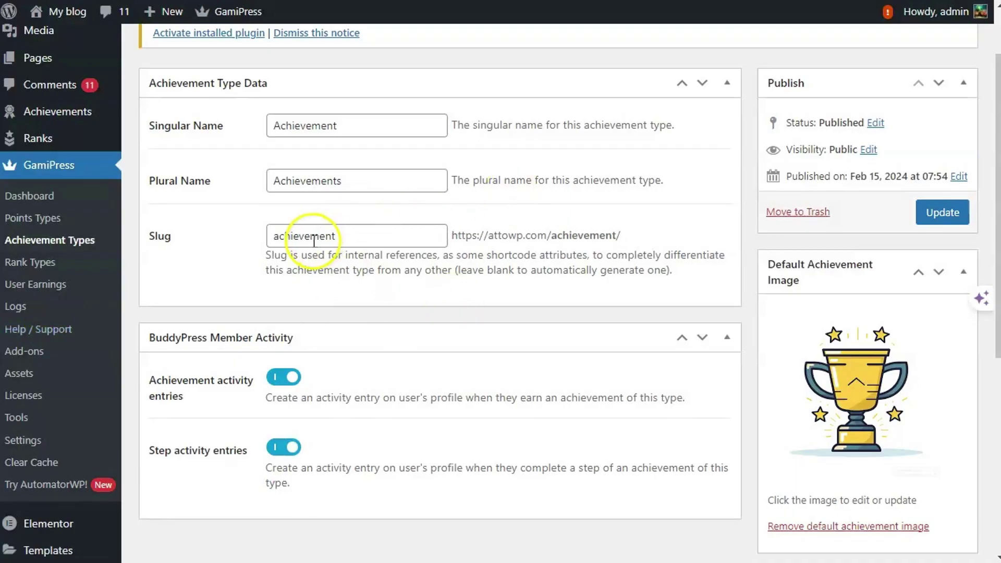
scroll(313, 241, "down", 1)
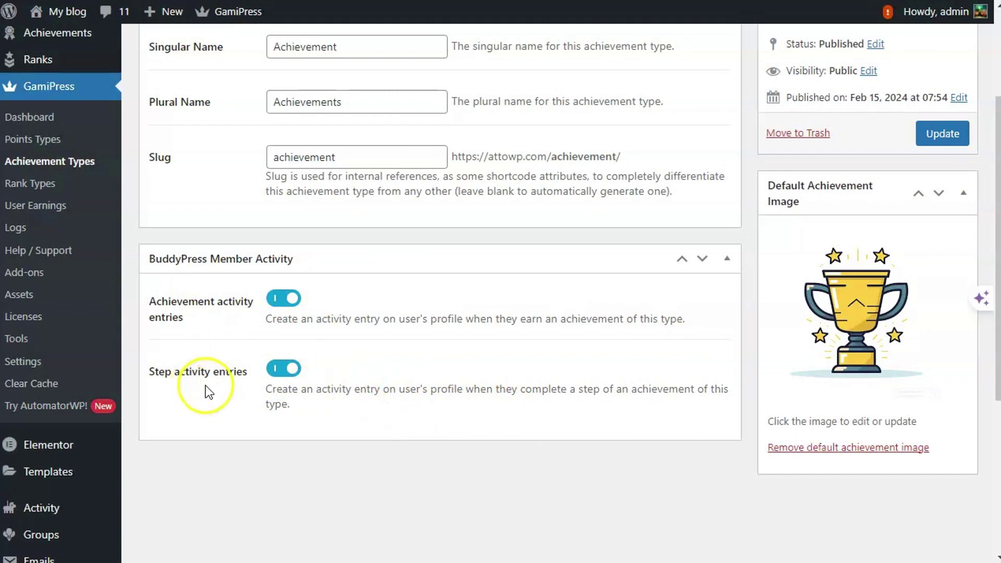
scroll(206, 387, "up", 3)
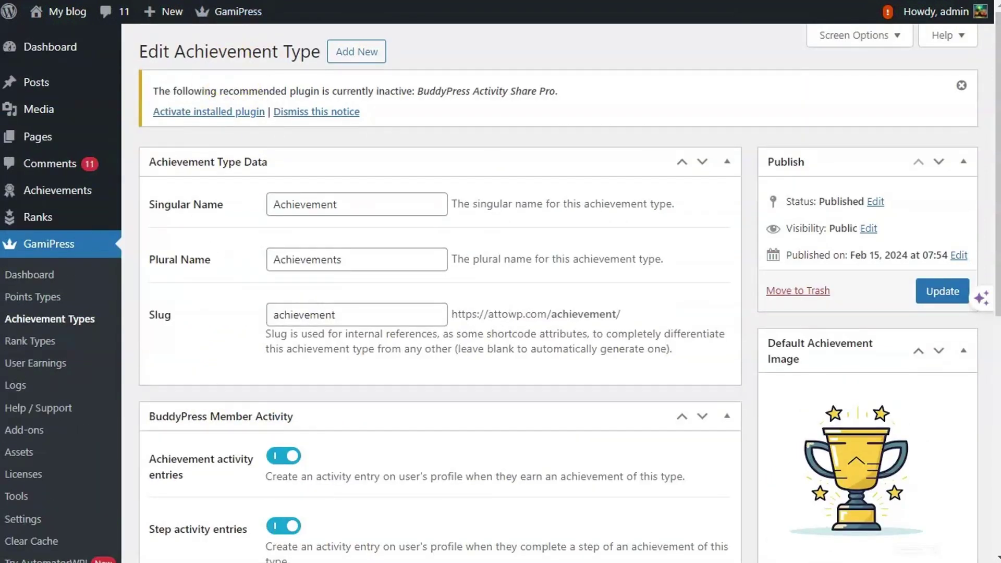
Open the existing Achievements item for editing and review its points awarded, Earned By and required rank type settings.
left_click(28, 192)
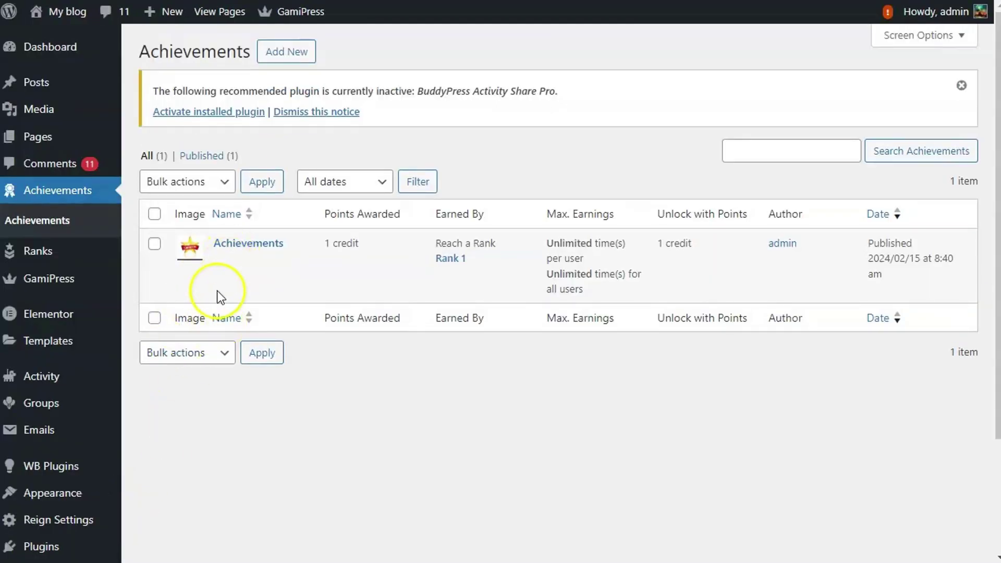
left_click(225, 263)
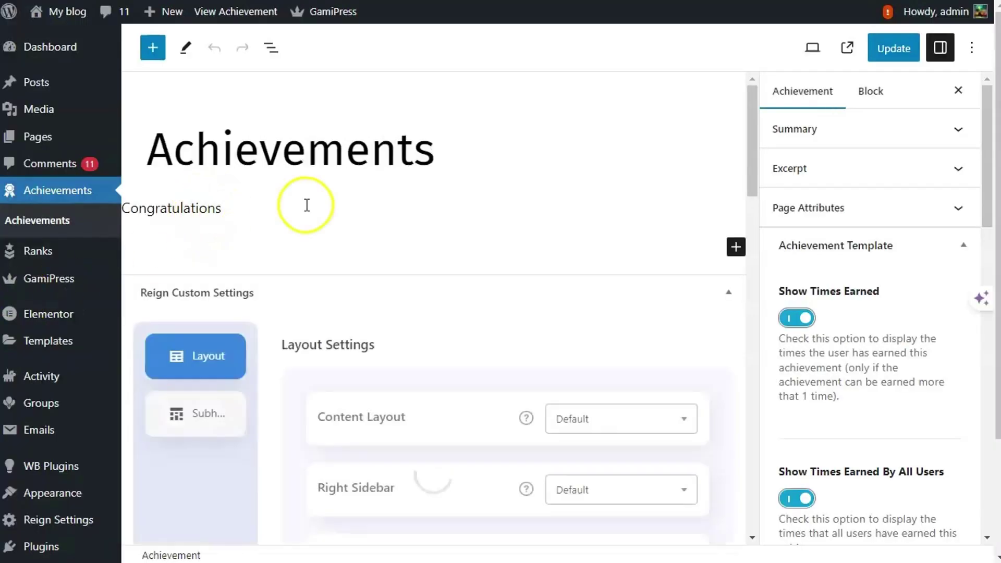
scroll(306, 203, "down", 8)
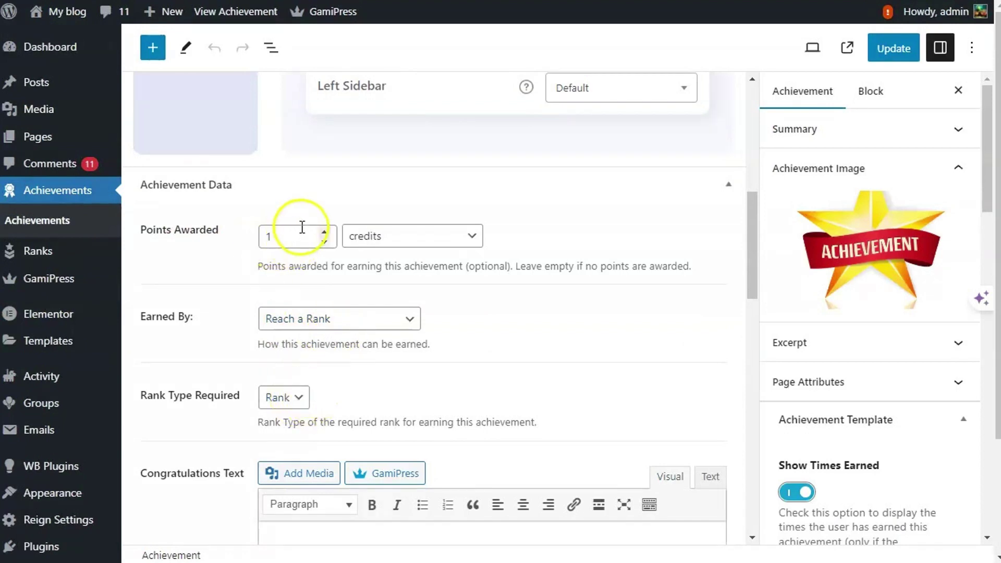
scroll(293, 286, "up", 1)
scroll(297, 308, "down", 1)
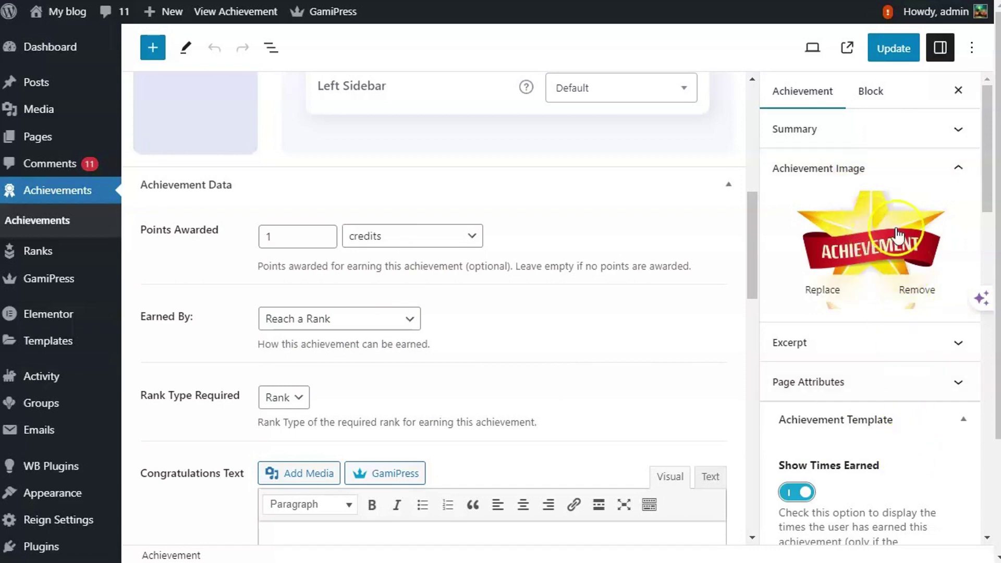
Review the Achievement Template options for times earned, earners, maximum earners and layout.
scroll(881, 438, "down", 3)
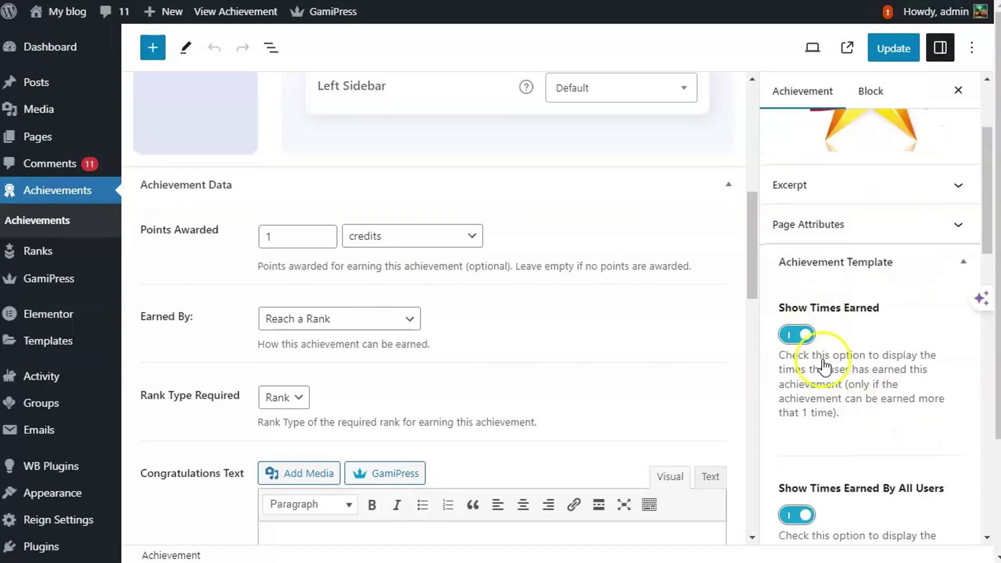
scroll(885, 332, "down", 4)
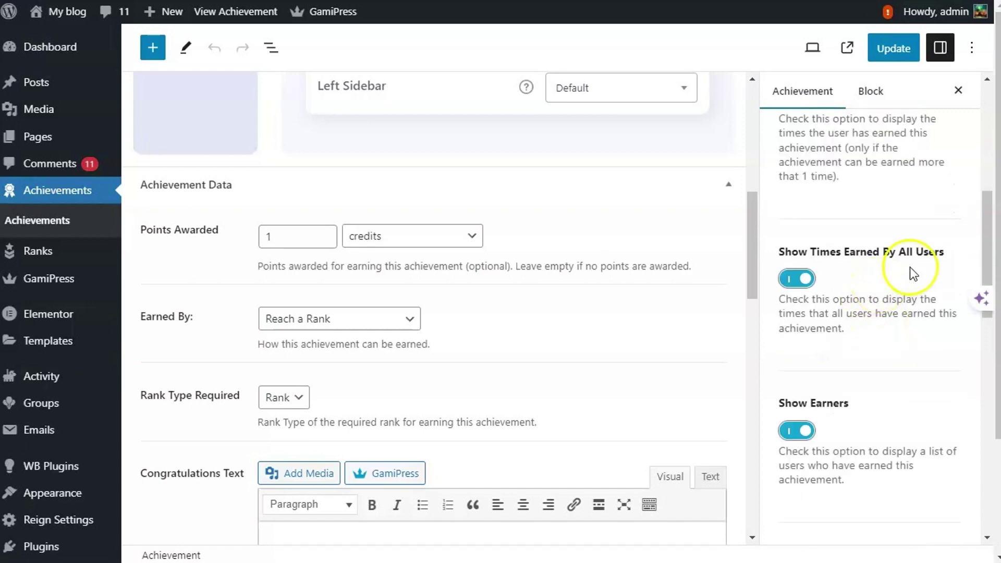
scroll(906, 351, "down", 4)
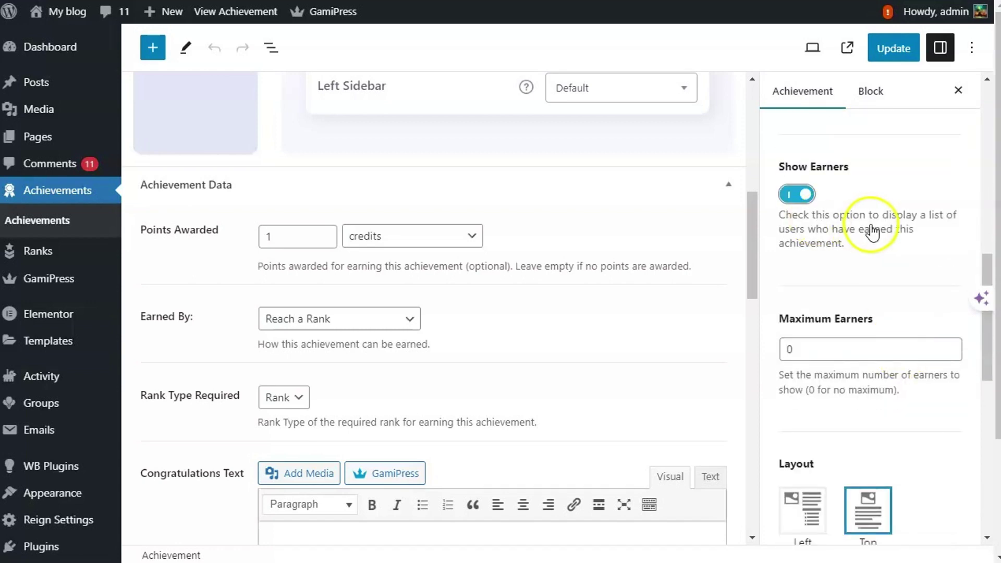
View the Achievements item's public page and examine its award details and the list of people who earned it.
scroll(324, 286, "up", 10)
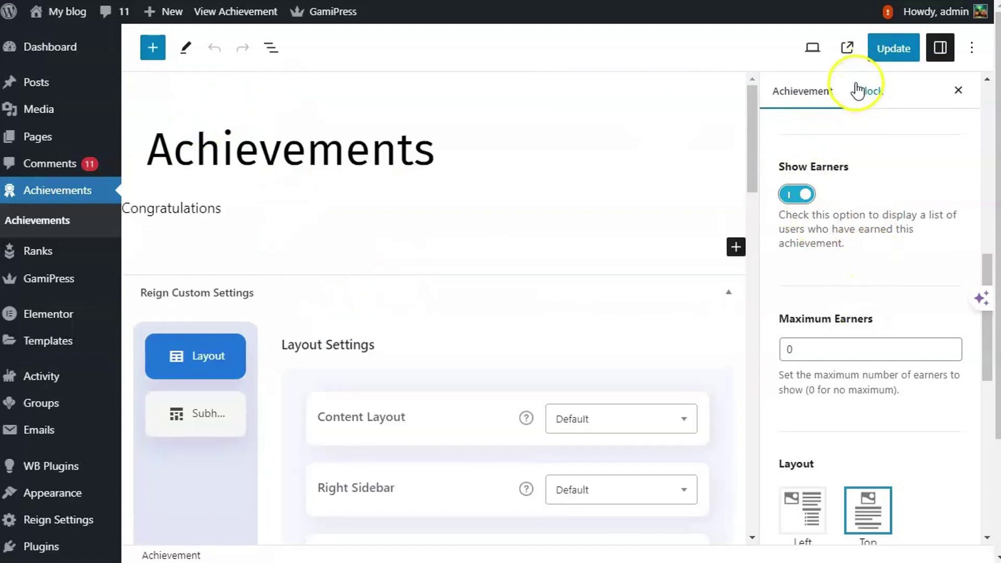
left_click(847, 48)
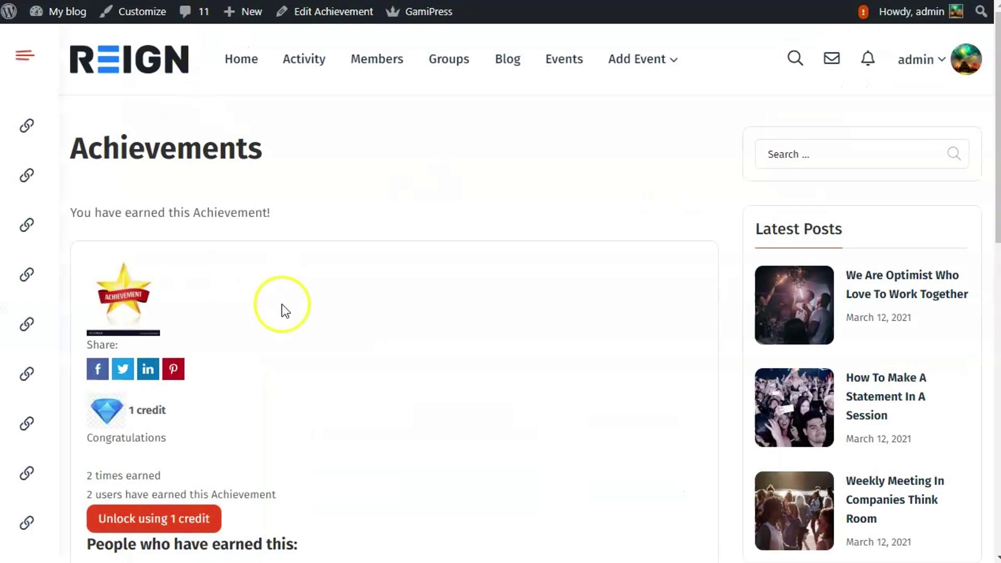
scroll(198, 282, "down", 3)
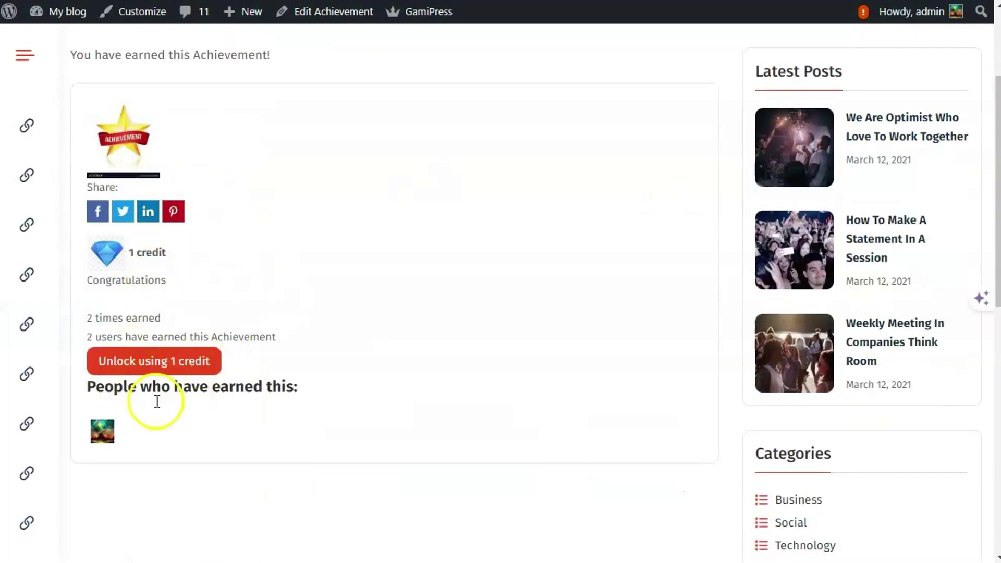
scroll(167, 378, "up", 3)
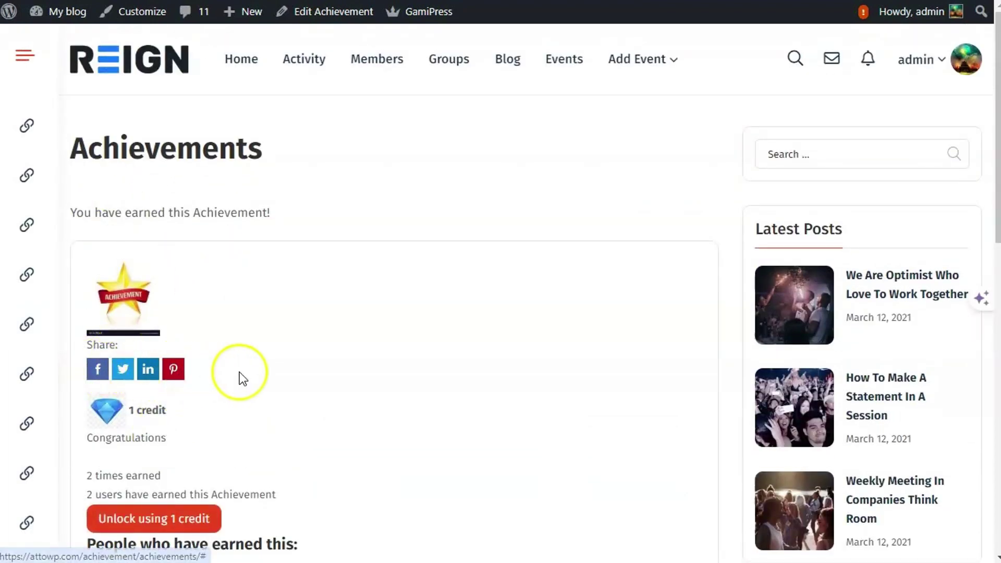
Examine how credits, achievements and rank display in the header of the admin member's profile.
scroll(190, 364, "down", 3)
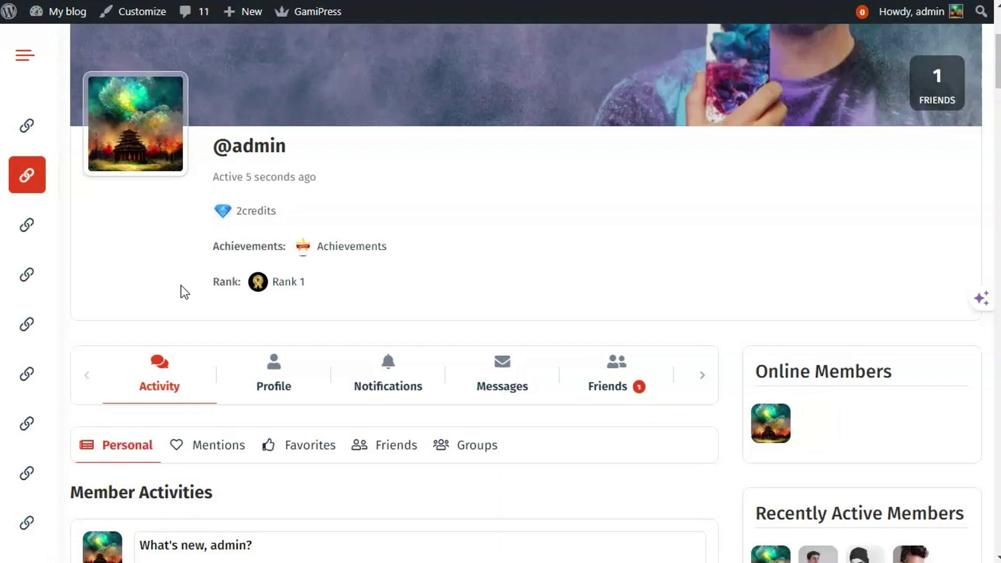
scroll(180, 286, "up", 5)
scroll(180, 286, "down", 3)
left_click(393, 280)
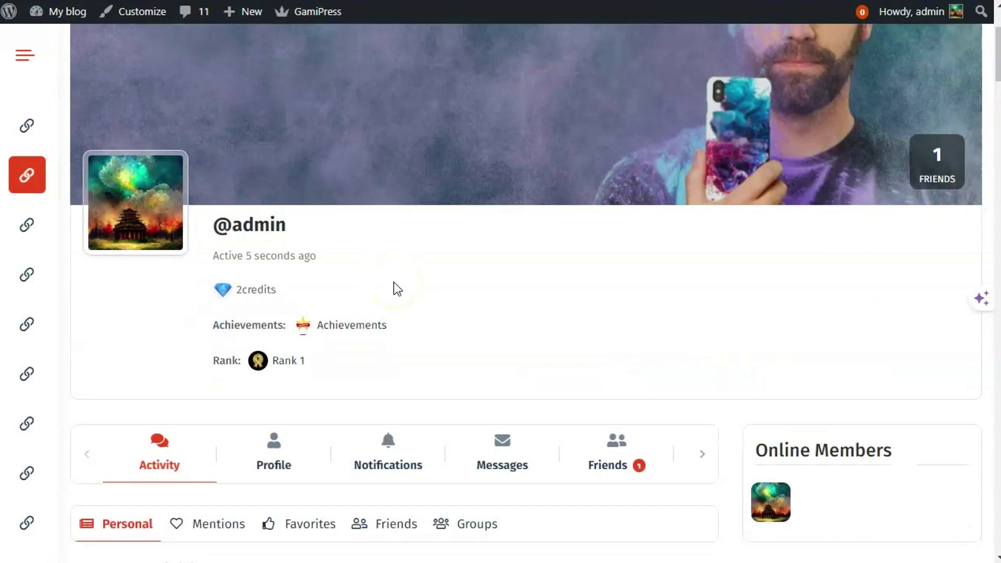
scroll(340, 395, "up", 3)
left_click(340, 395)
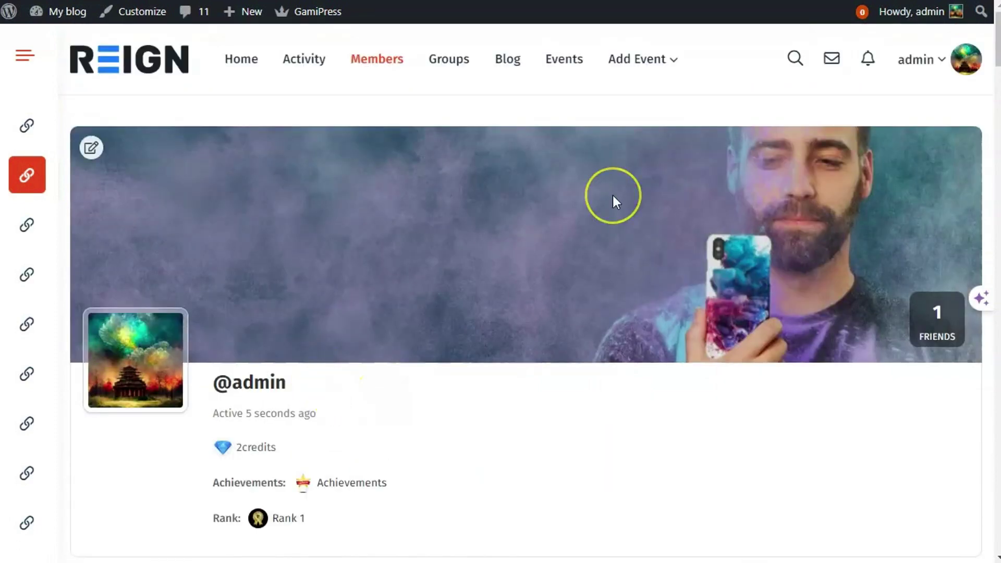